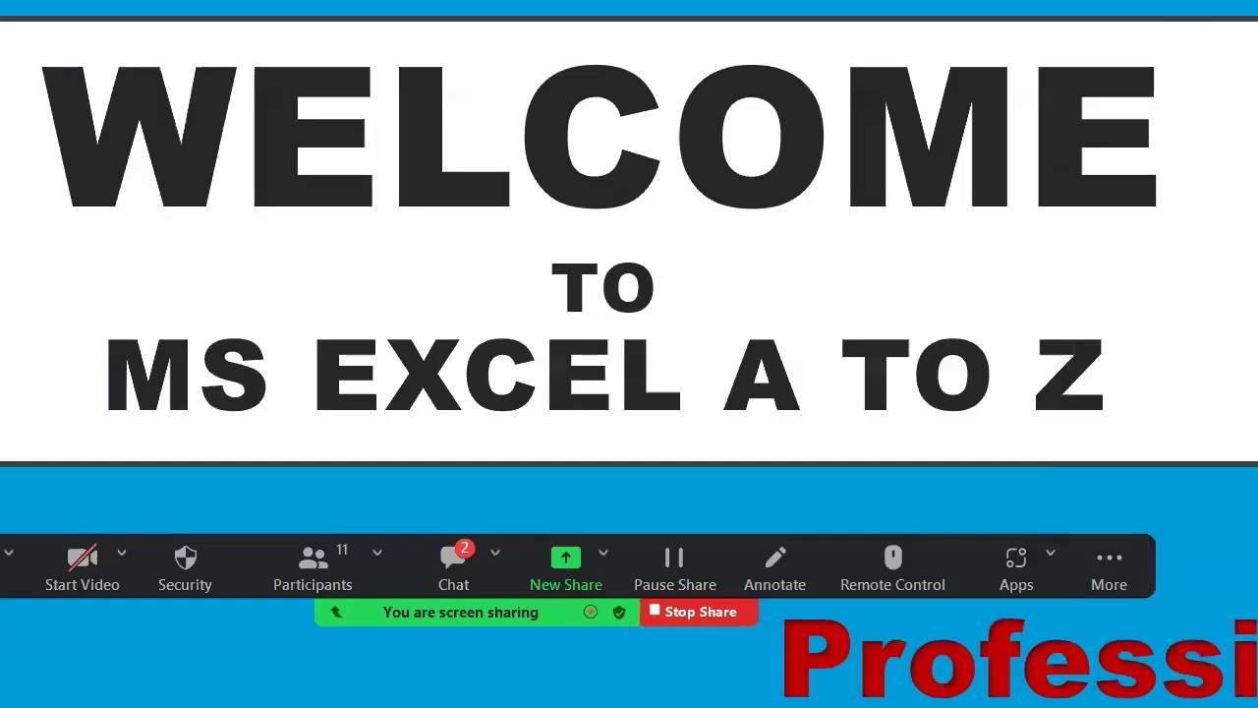
End the slide show and close the MS Excel A to Z presentation.
{"action": "left_click", "coordinate": [1128, 562]}
{"action": "left_click", "coordinate": [1228, 356]}
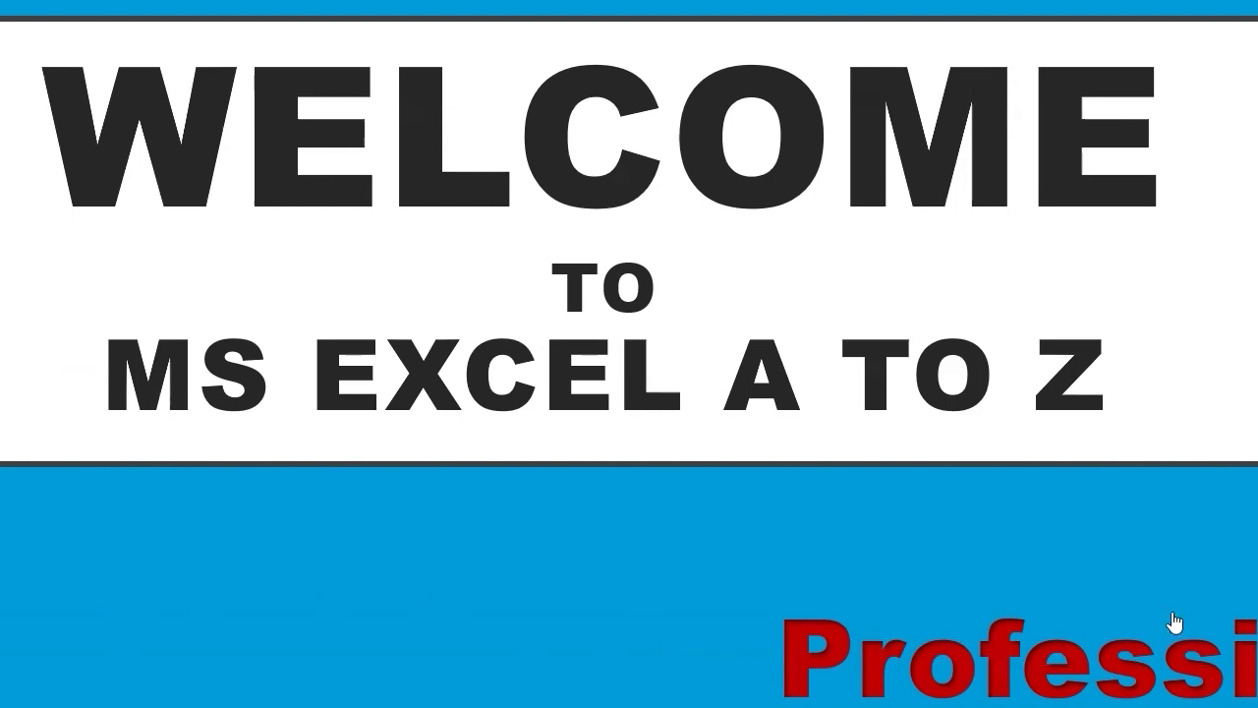
{"action": "key", "text": "Escape"}
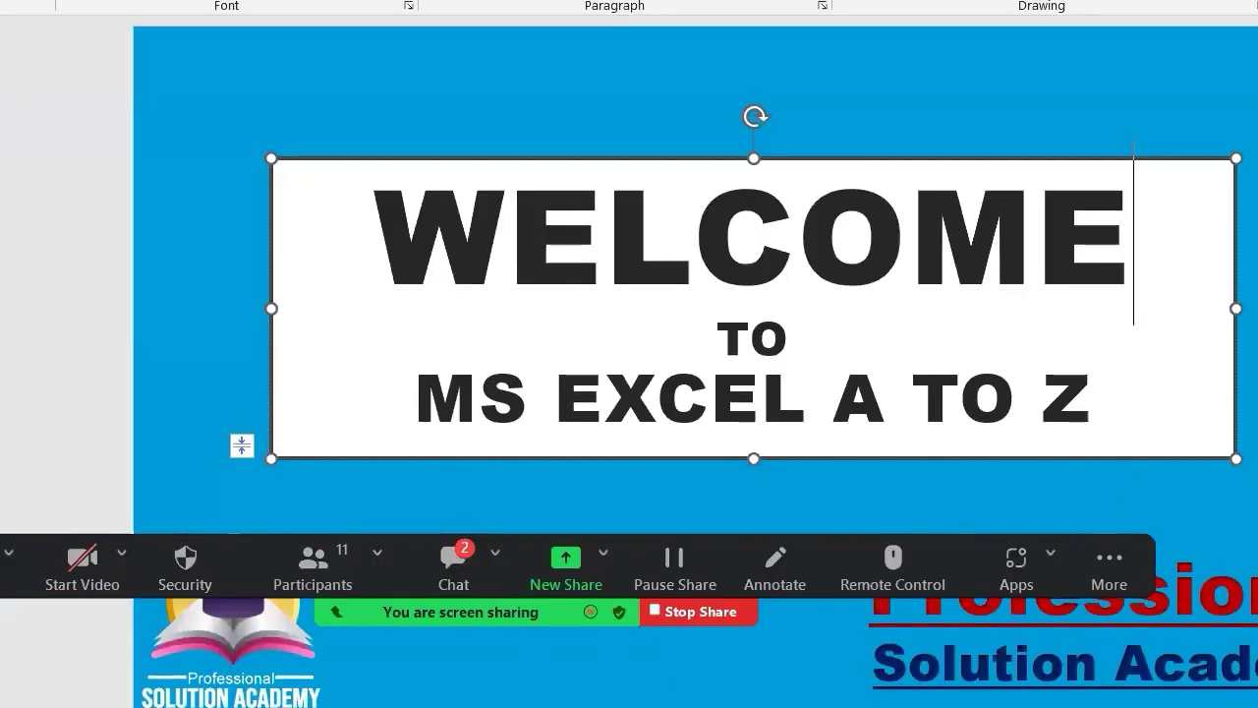
{"action": "key", "text": "alt+F4"}
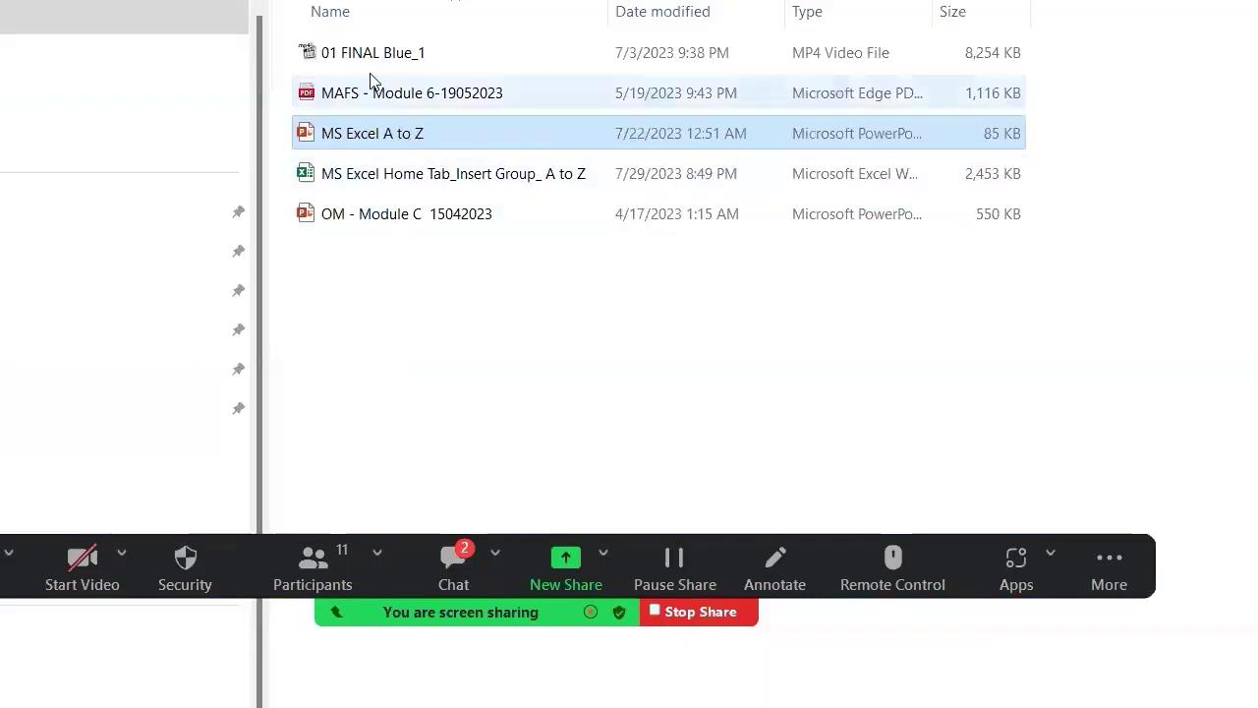
Open the workbook MS Excel Home Tab_Insert Group_ A to Z and hide the floating meeting controls.
{"action": "double_click", "coordinate": [428, 183]}
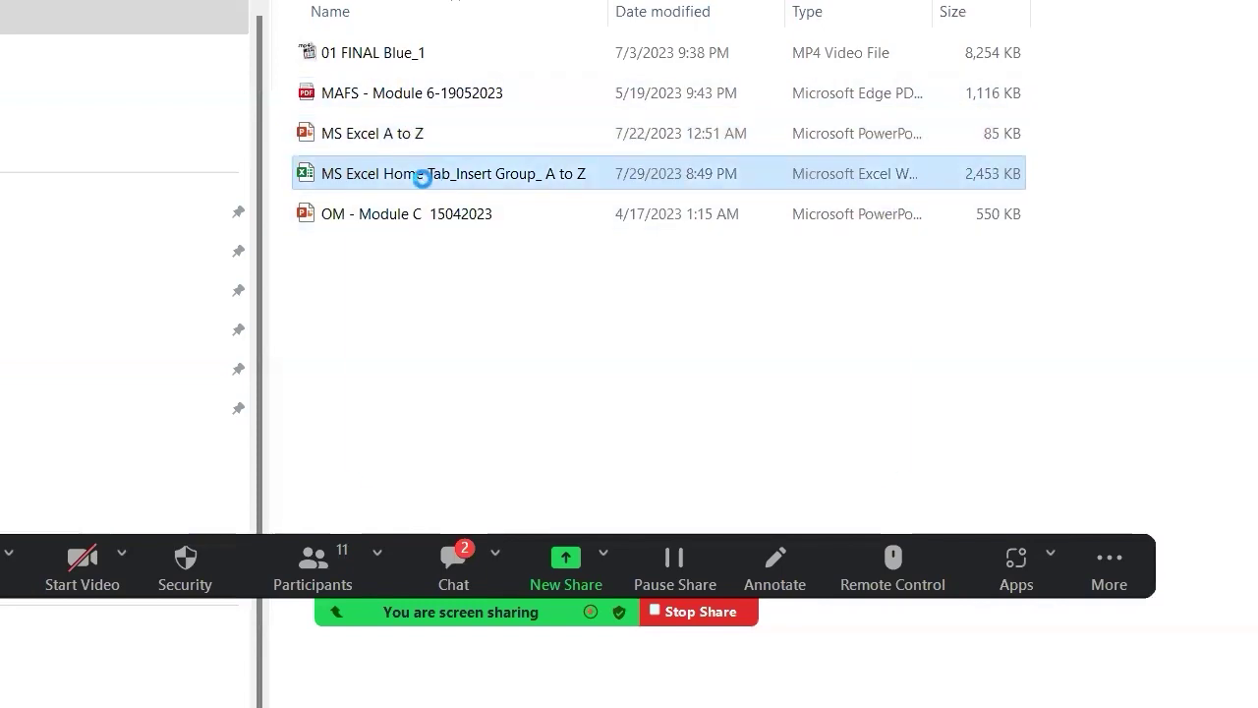
{"action": "left_click", "coordinate": [1123, 556]}
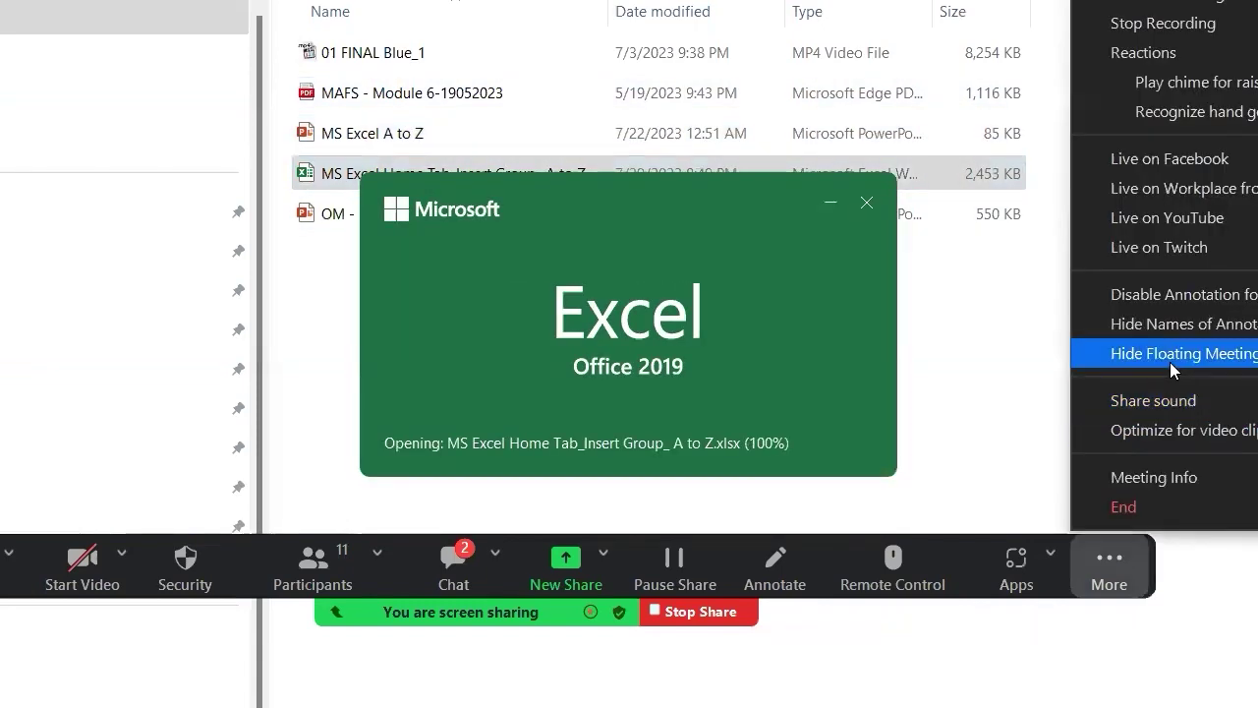
{"action": "left_click", "coordinate": [1169, 358]}
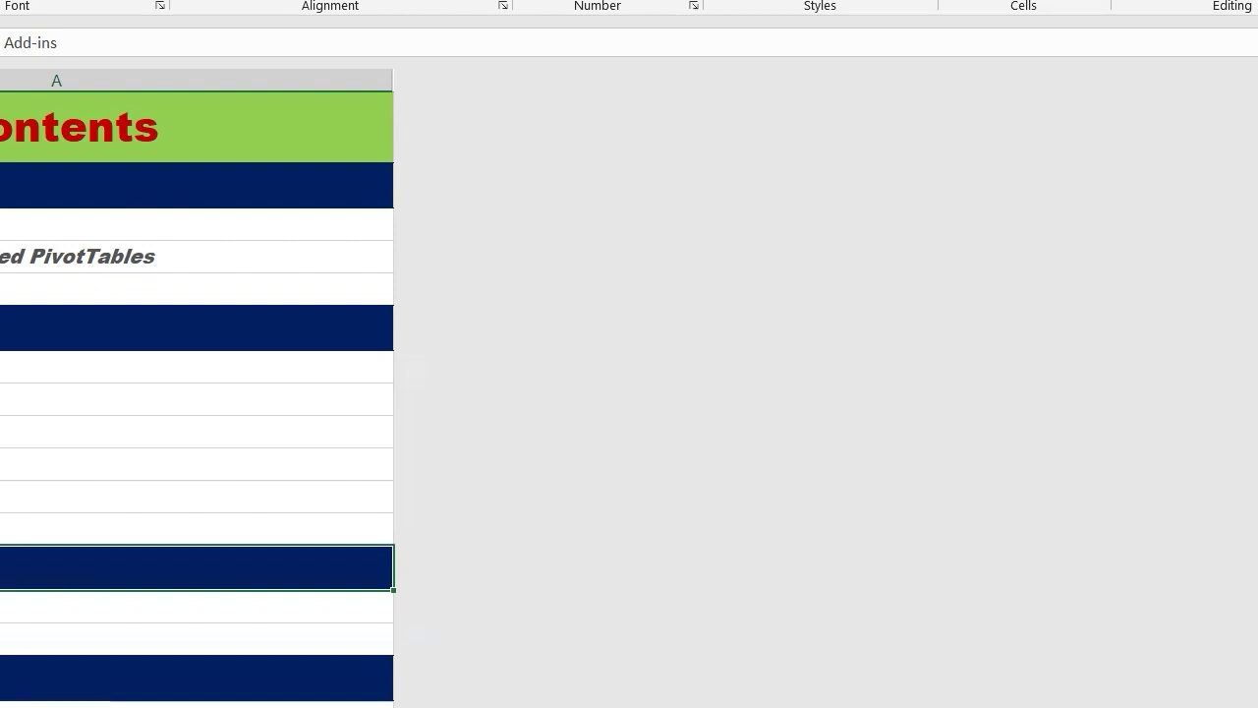
Show the Insert commands, then follow the contents link to the Tables group page and continue to the sales data sheet.
{"action": "left_click", "coordinate": [2, 2]}
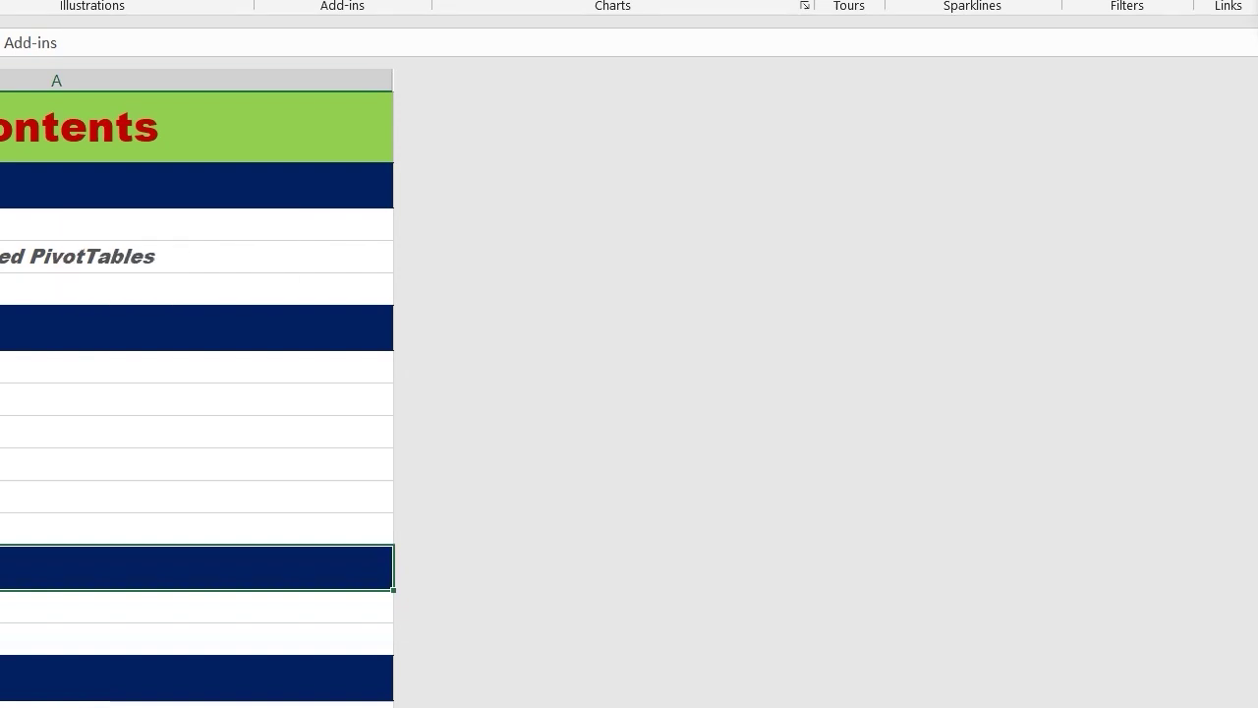
{"action": "left_click", "coordinate": [5, 225]}
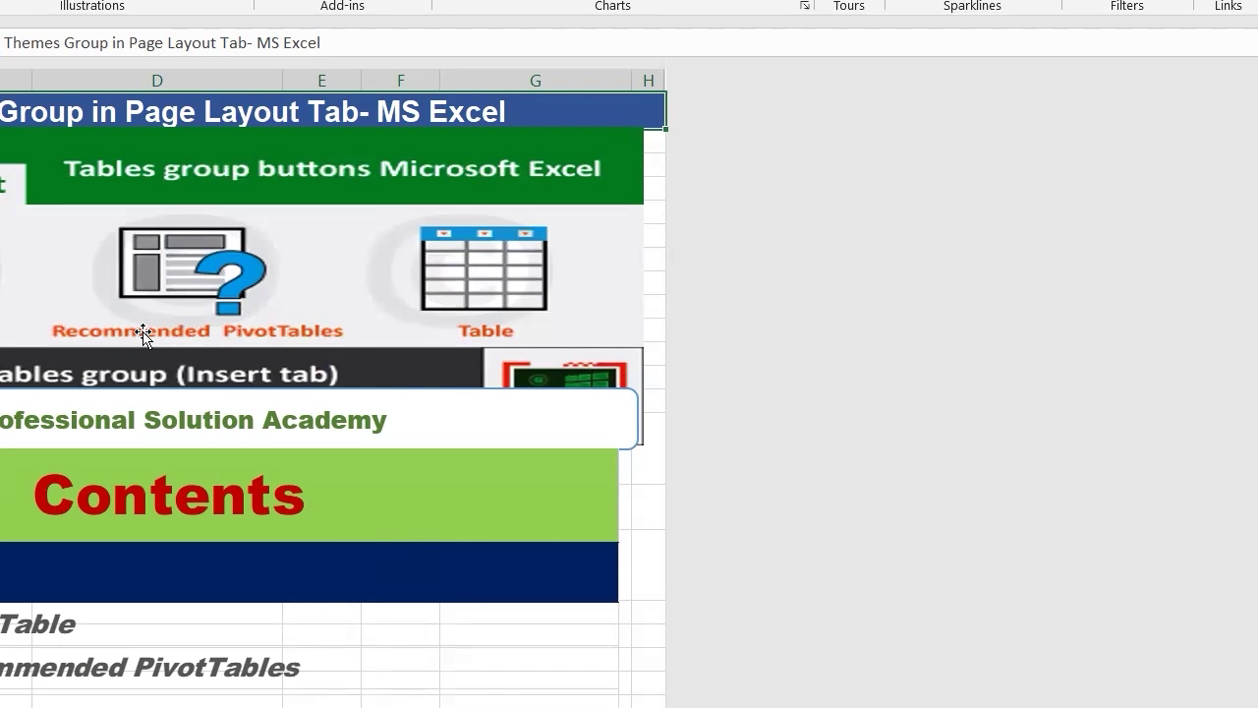
{"action": "scroll", "coordinate": [173, 556], "scroll_direction": "down", "scroll_amount": 1}
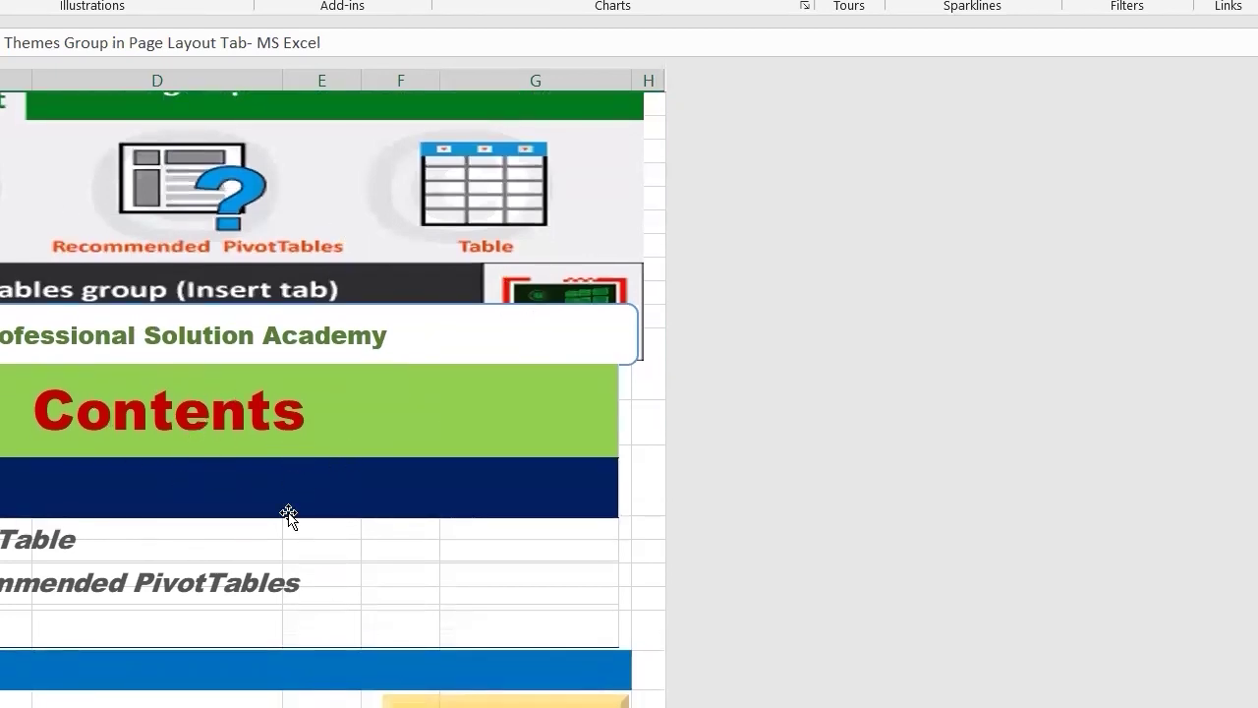
{"action": "scroll", "coordinate": [286, 514], "scroll_direction": "down", "scroll_amount": 1}
{"action": "left_click", "coordinate": [482, 657]}
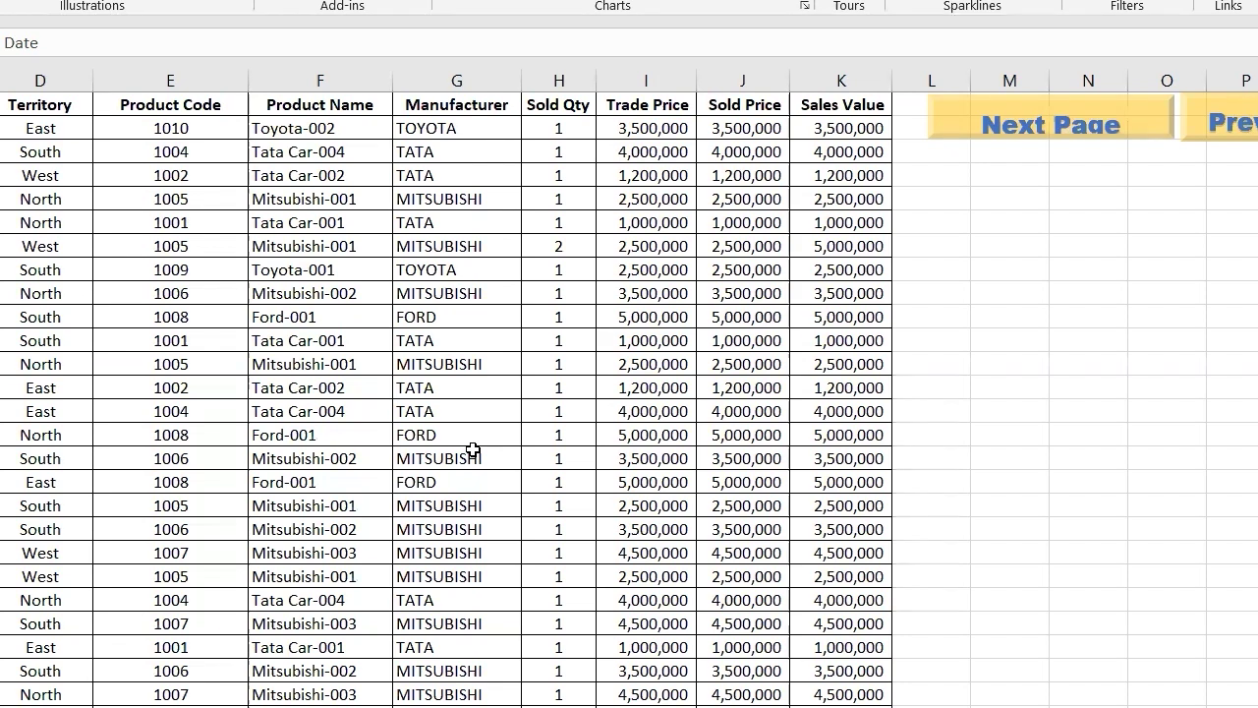
Examine the extent of the sales data and its header row from Date to Sales Value.
{"action": "left_click", "coordinate": [2, 129]}
{"action": "key", "text": "ctrl+shift+Down"}
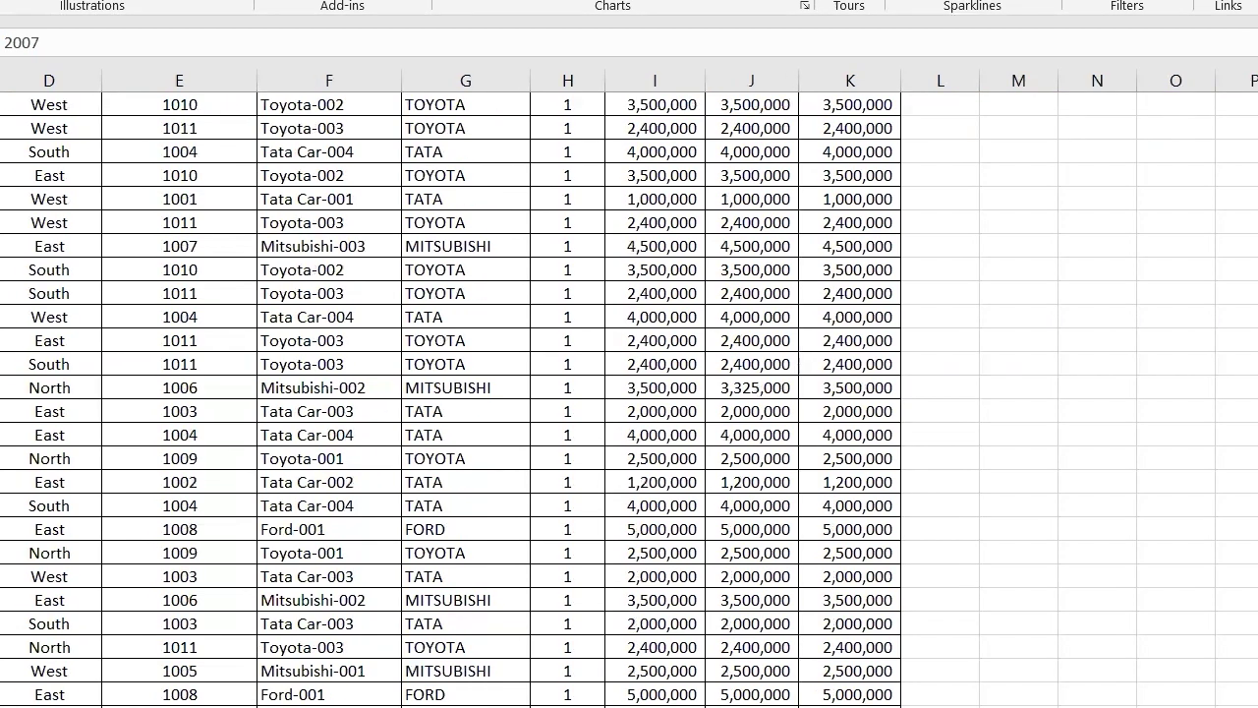
{"action": "key", "text": "ctrl+Down"}
{"action": "key", "text": "ctrl+shift+Up"}
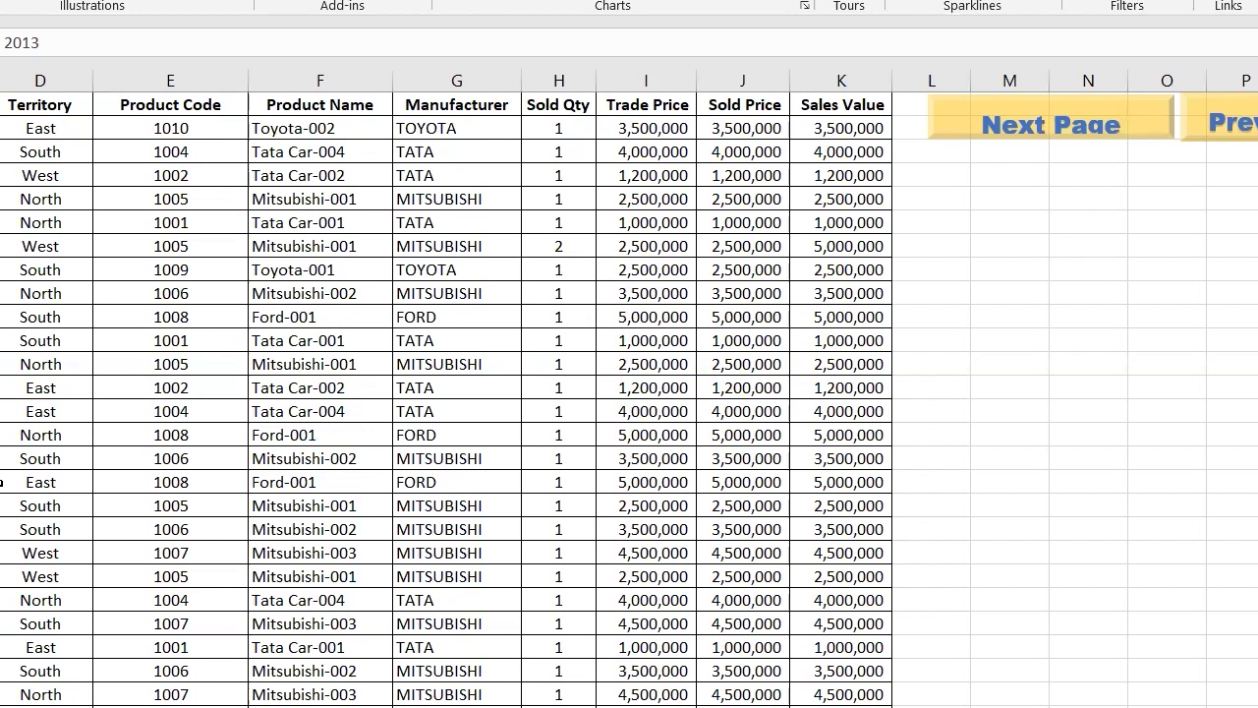
{"action": "left_click", "coordinate": [224, 426]}
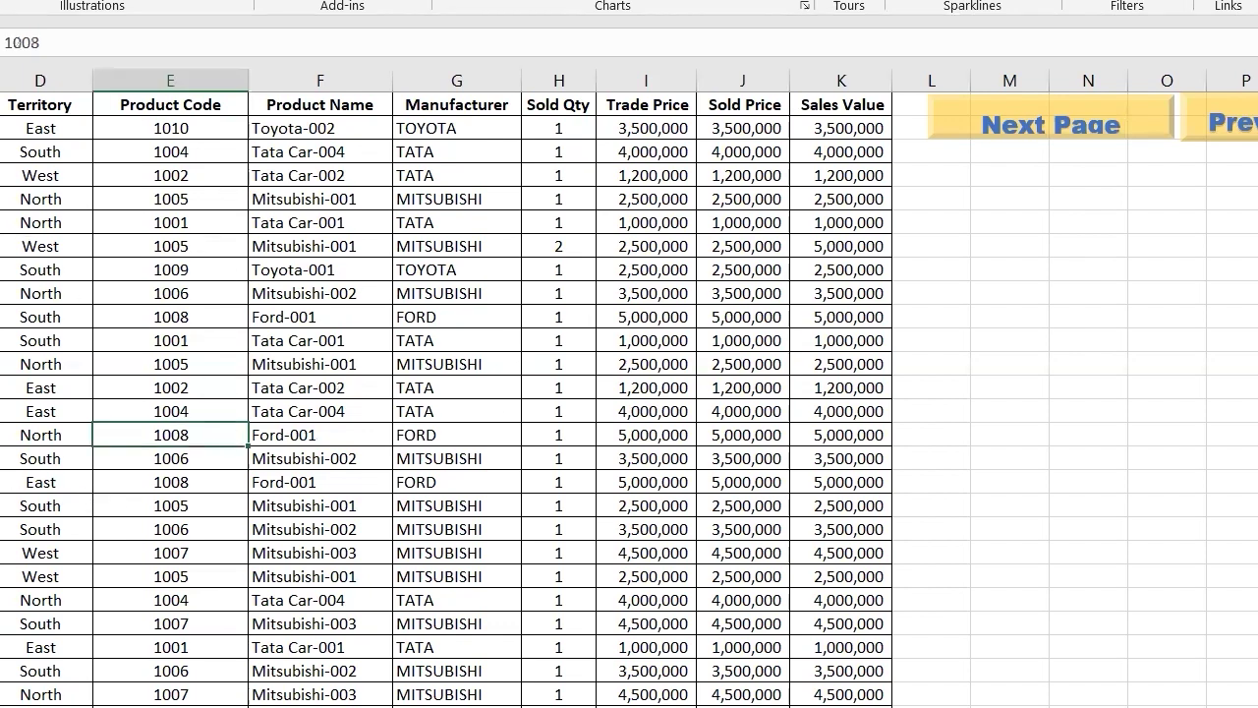
{"action": "left_click_drag", "start_coordinate": [2, 105], "coordinate": [820, 99]}
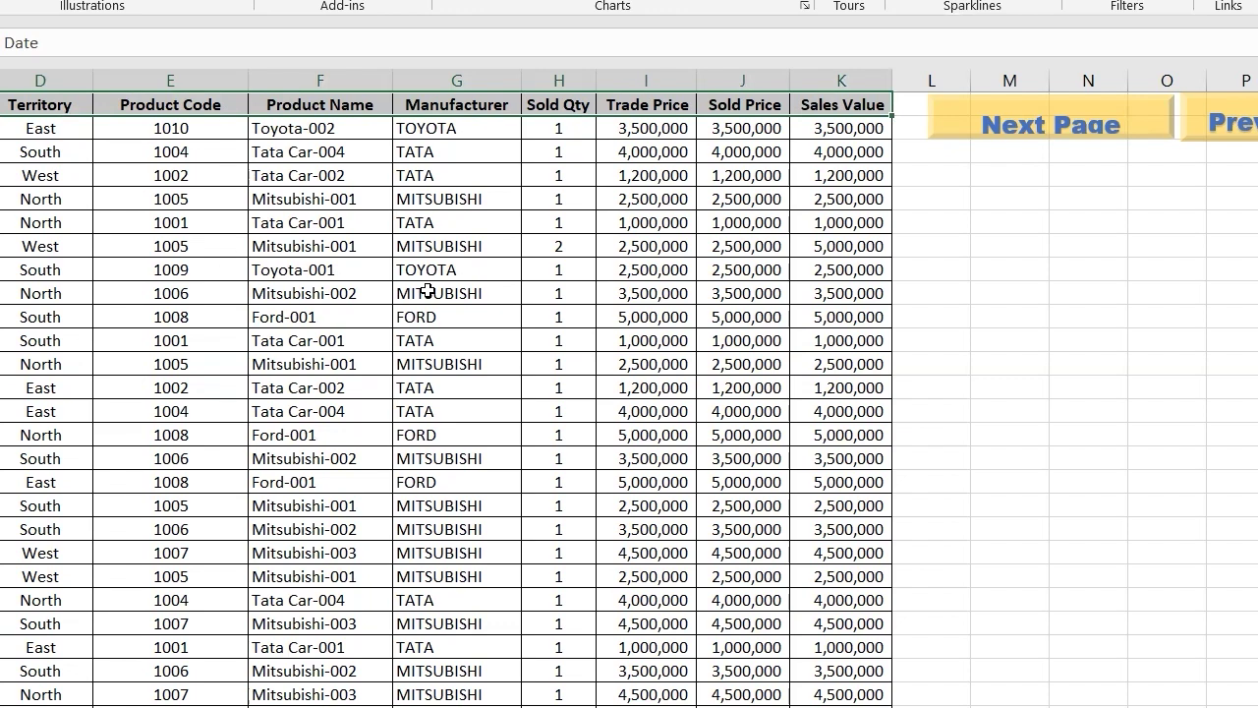
Convert the sales data range $A$1:$K$5139 into a table with headers.
{"action": "left_click", "coordinate": [418, 364]}
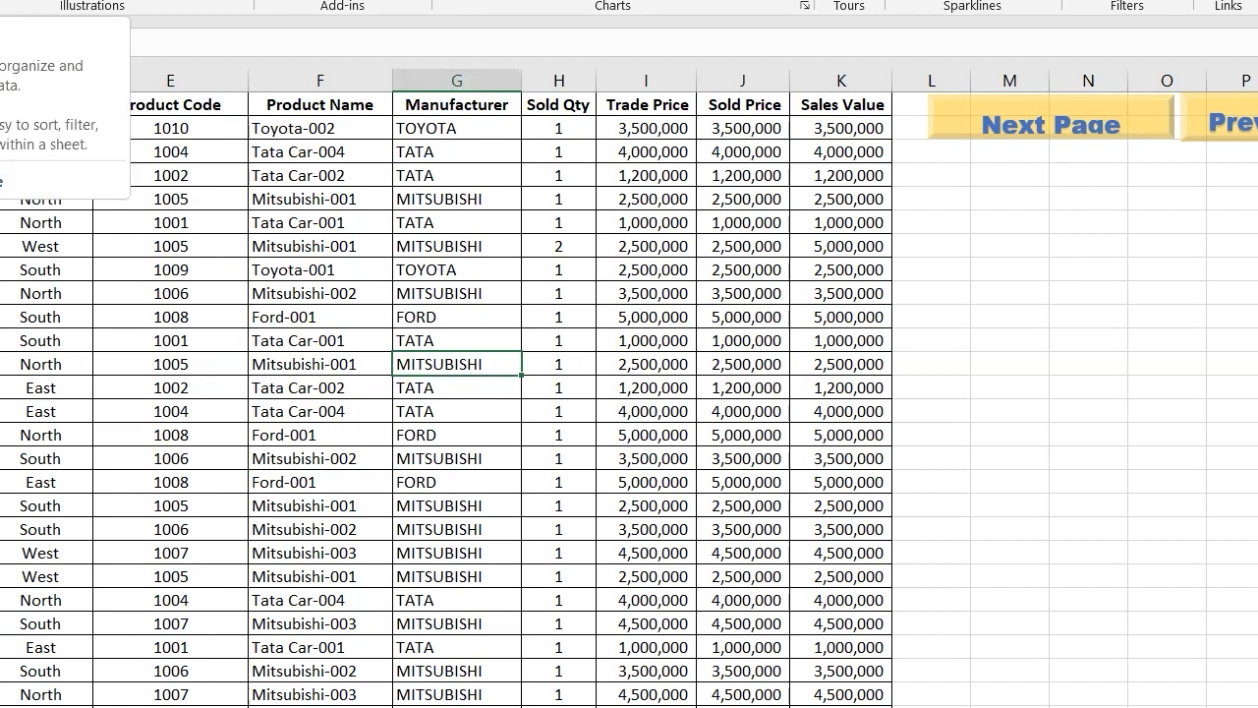
{"action": "key", "text": "ctrl+t"}
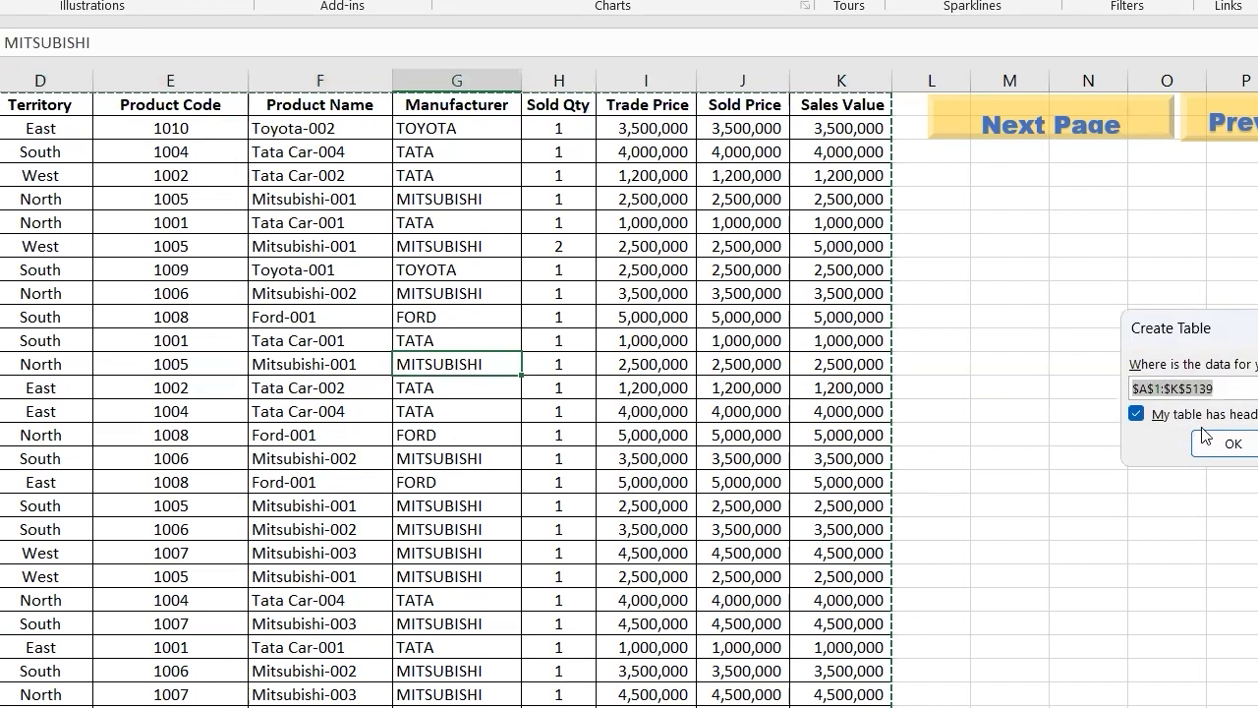
{"action": "left_click_drag", "start_coordinate": [1219, 329], "coordinate": [1090, 232]}
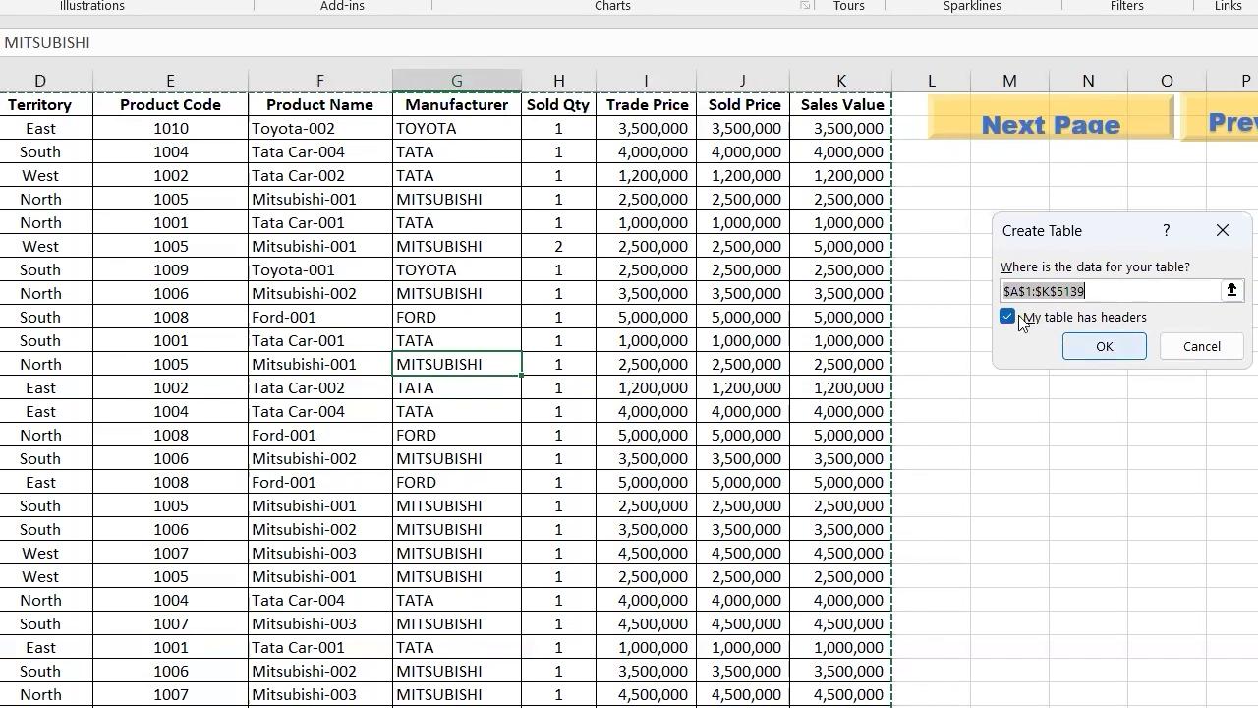
{"action": "left_click", "coordinate": [1089, 350]}
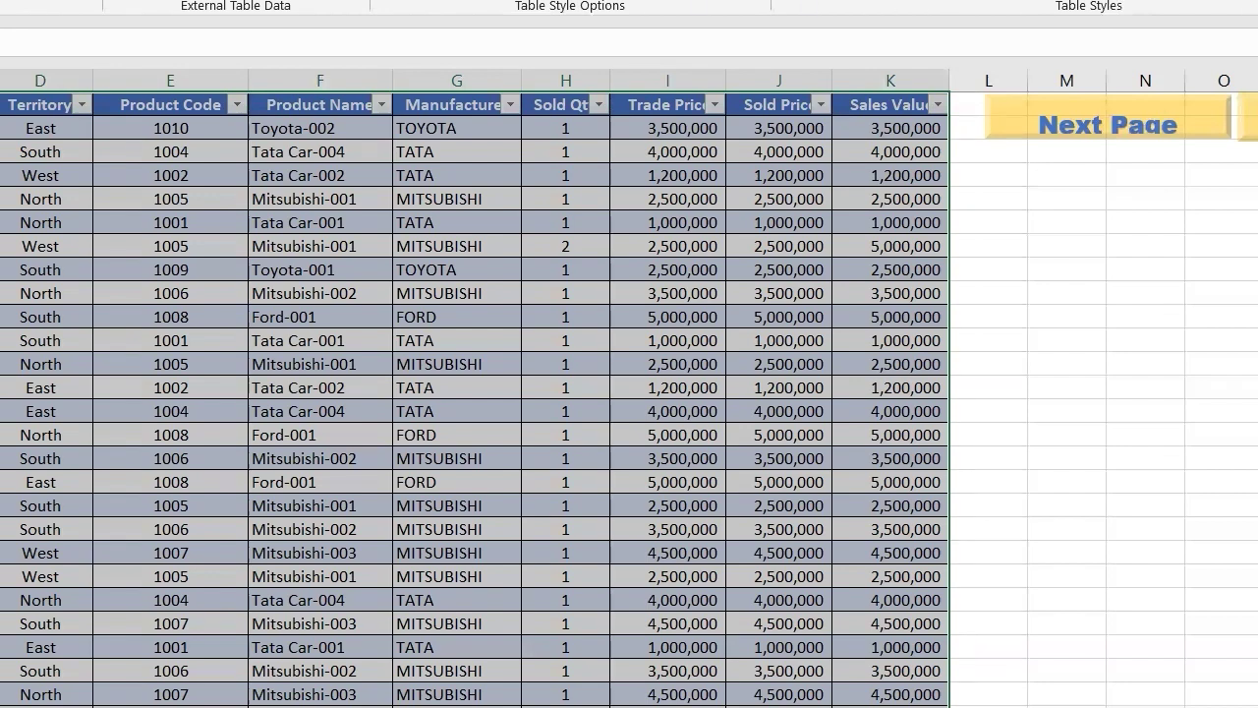
Try several styles on the sales table, including a green one, ending with a light style with a blue header row.
{"action": "left_click", "coordinate": [1257, 2]}
{"action": "scroll", "coordinate": [1150, 429], "scroll_direction": "up", "scroll_amount": 1}
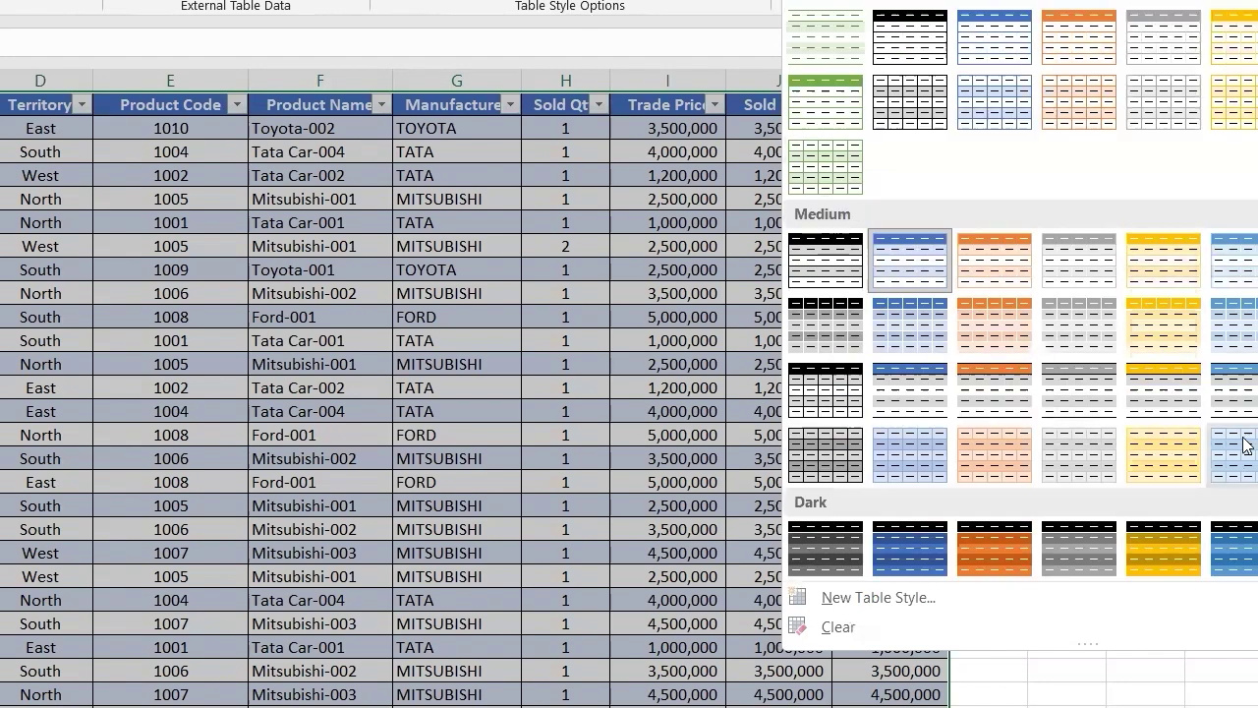
{"action": "left_click", "coordinate": [977, 544]}
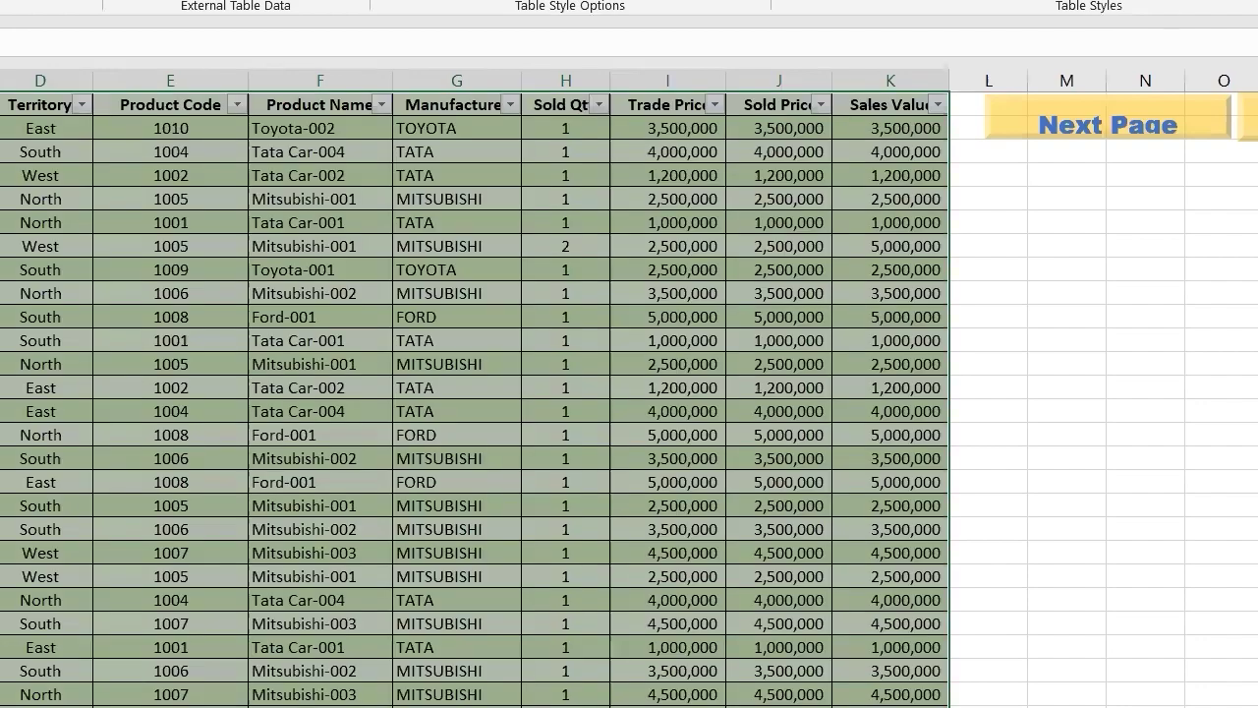
{"action": "left_click", "coordinate": [1057, 51]}
{"action": "left_click", "coordinate": [1056, 52]}
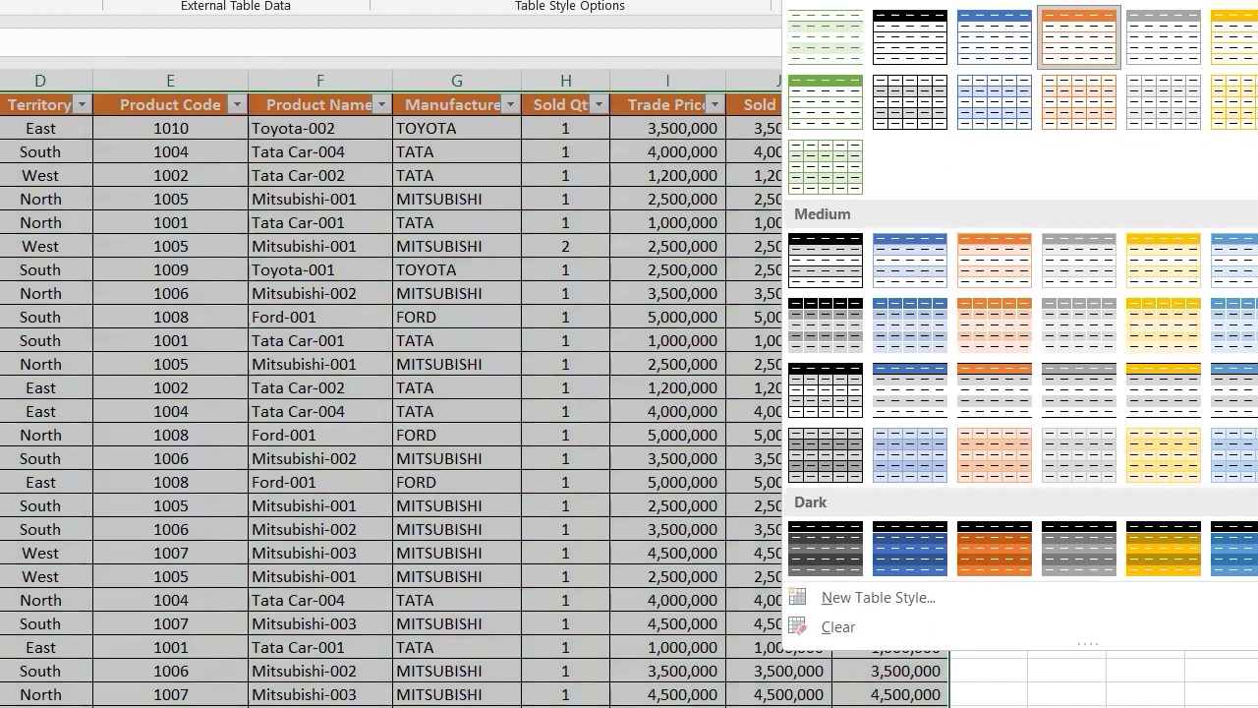
{"action": "left_click", "coordinate": [994, 38]}
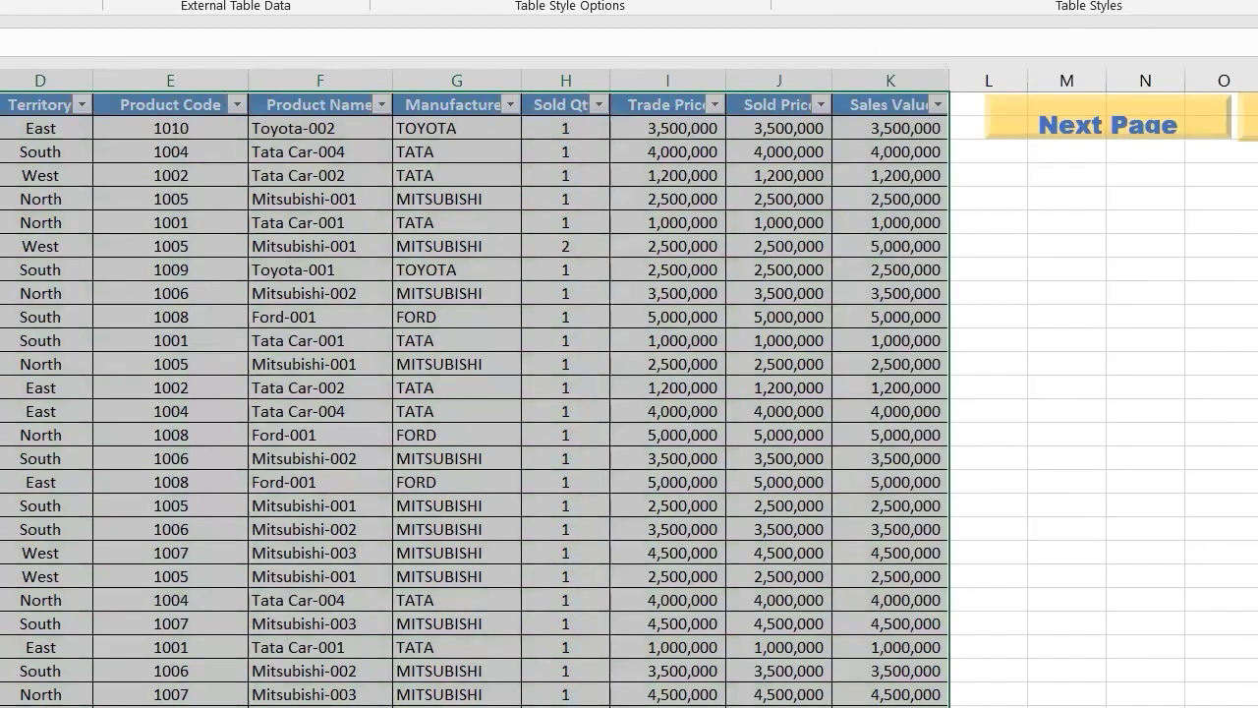
{"action": "left_click", "coordinate": [1253, 3]}
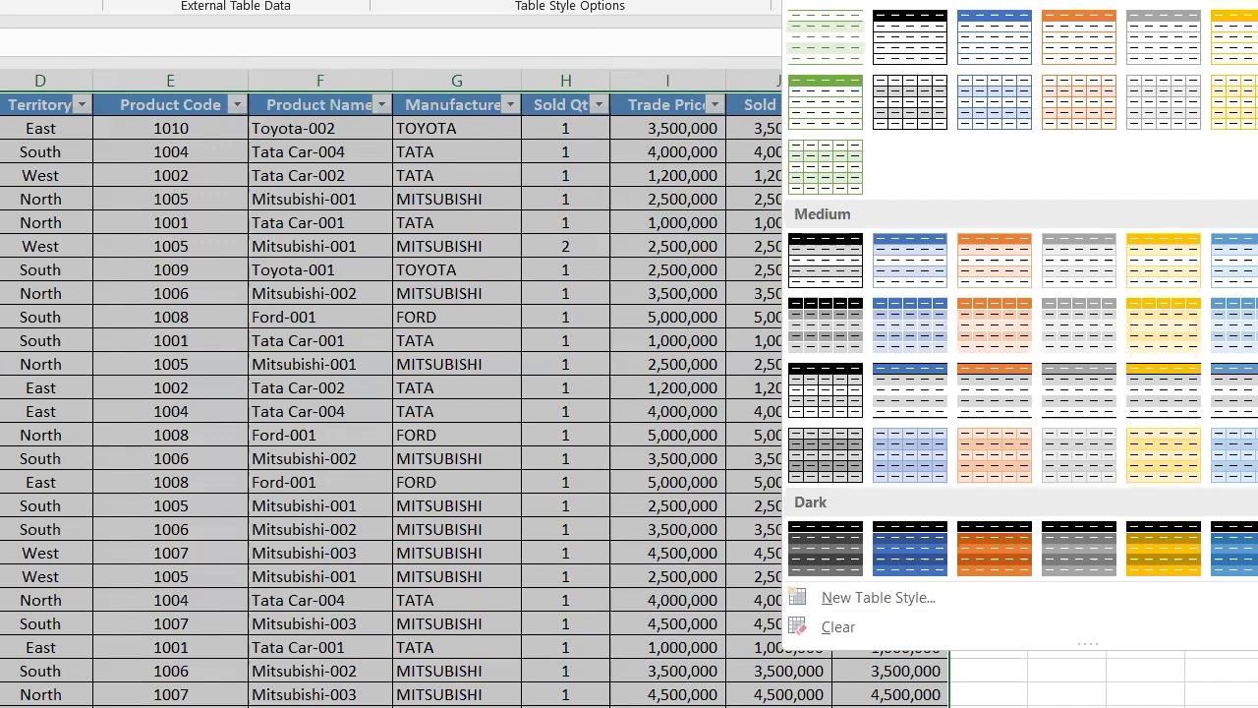
{"action": "left_click", "coordinate": [550, 399]}
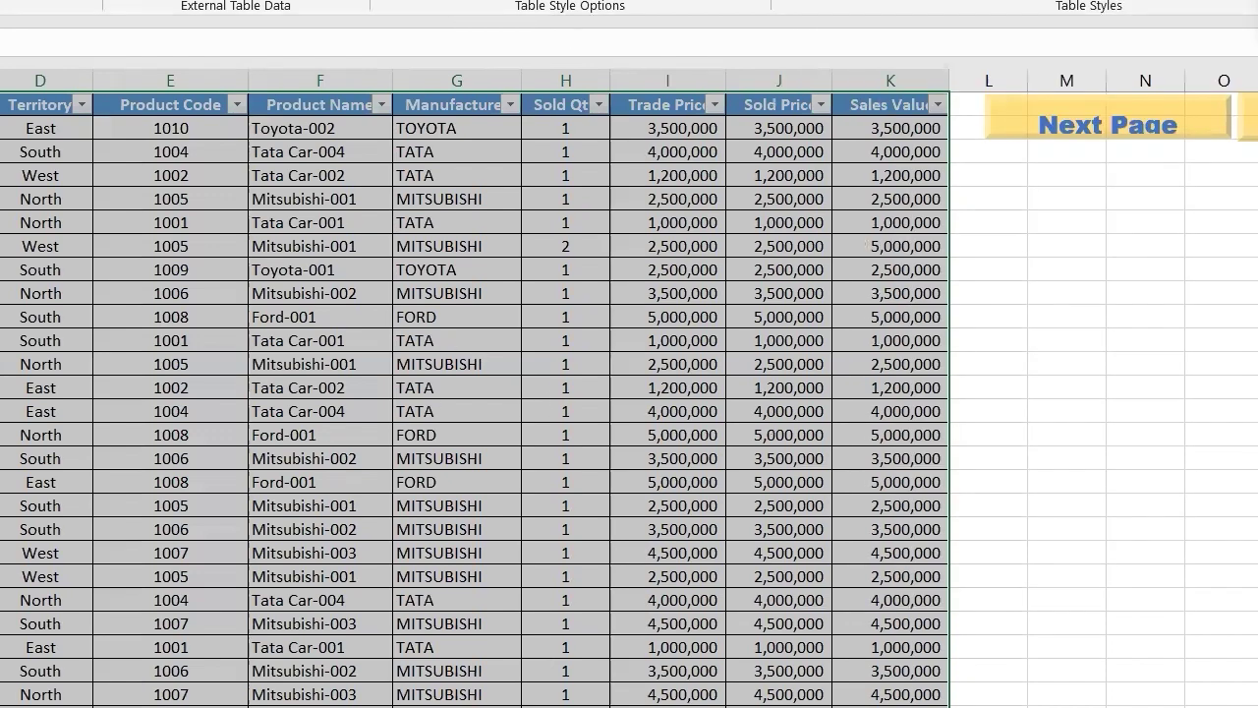
Toggle the sales table's total row and try emphasizing its last column.
{"action": "key", "text": "ctrl+shift+Down"}
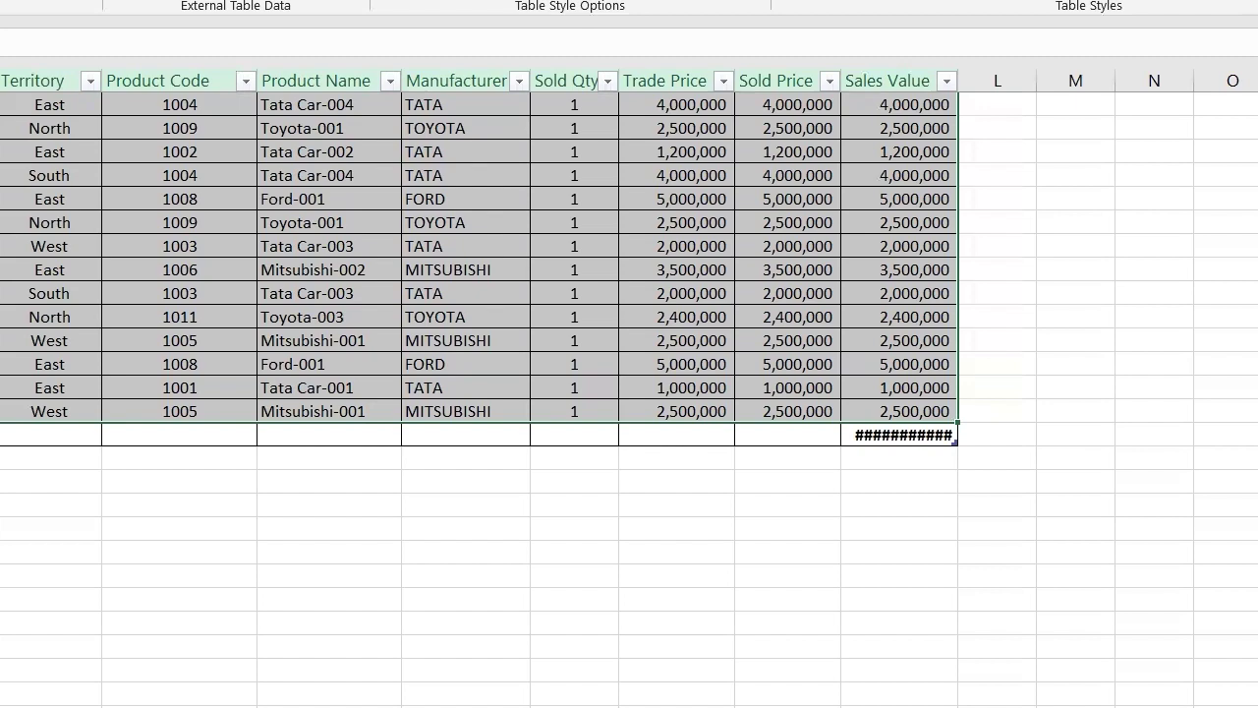
{"action": "key", "text": "ctrl+shift+t"}
{"action": "scroll", "coordinate": [629, 393], "scroll_direction": "up", "scroll_amount": 20}
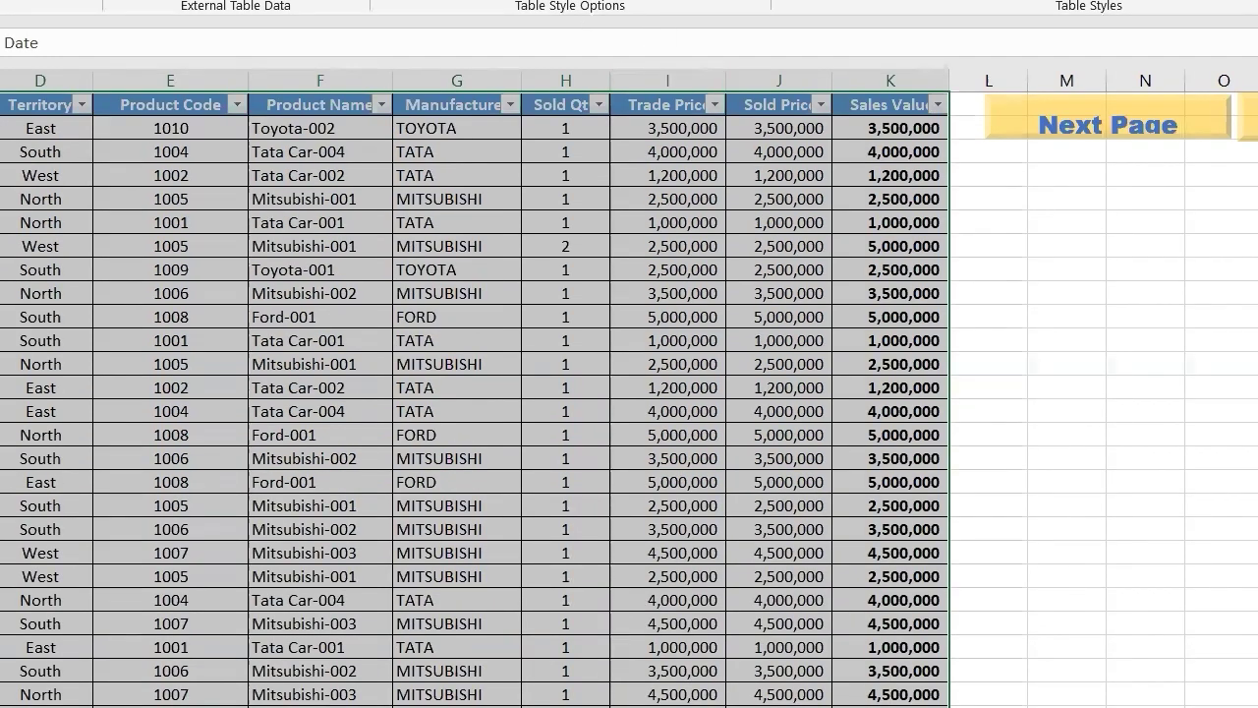
{"action": "left_click", "coordinate": [538, 26]}
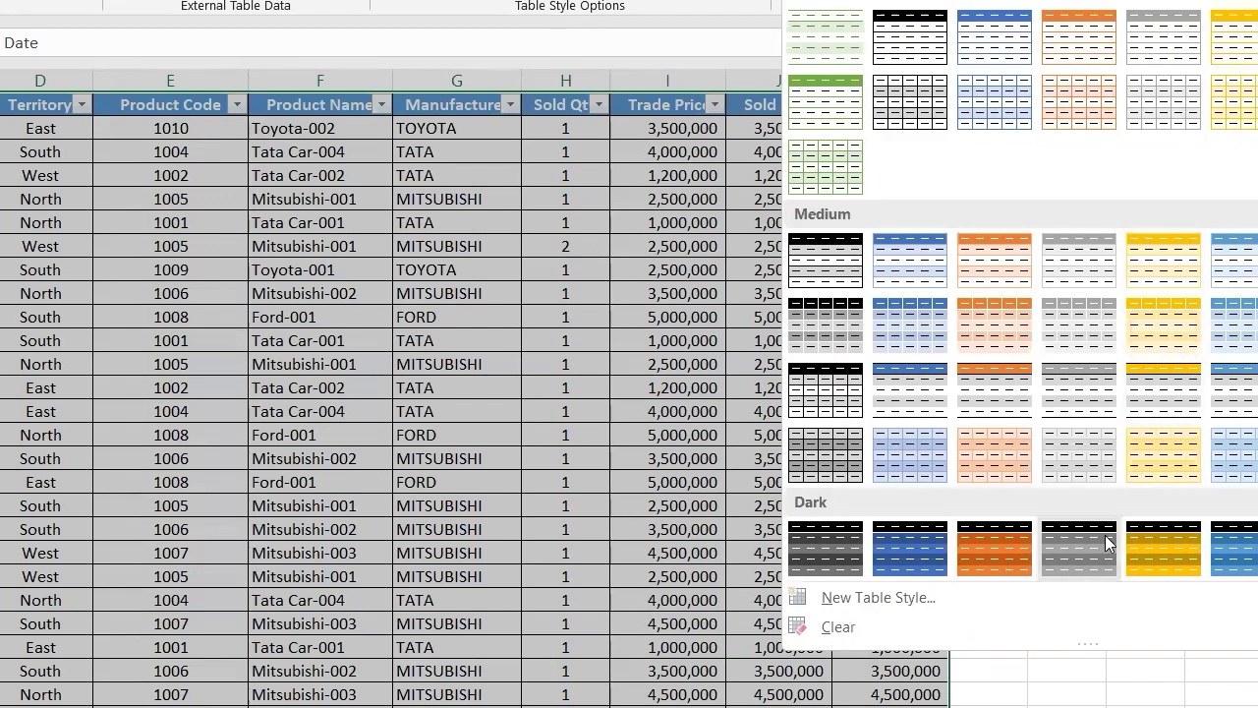
Apply a dark grey style to the sales table and toggle its banded rows and banded columns.
{"action": "left_click", "coordinate": [1095, 541]}
{"action": "left_click", "coordinate": [582, 0]}
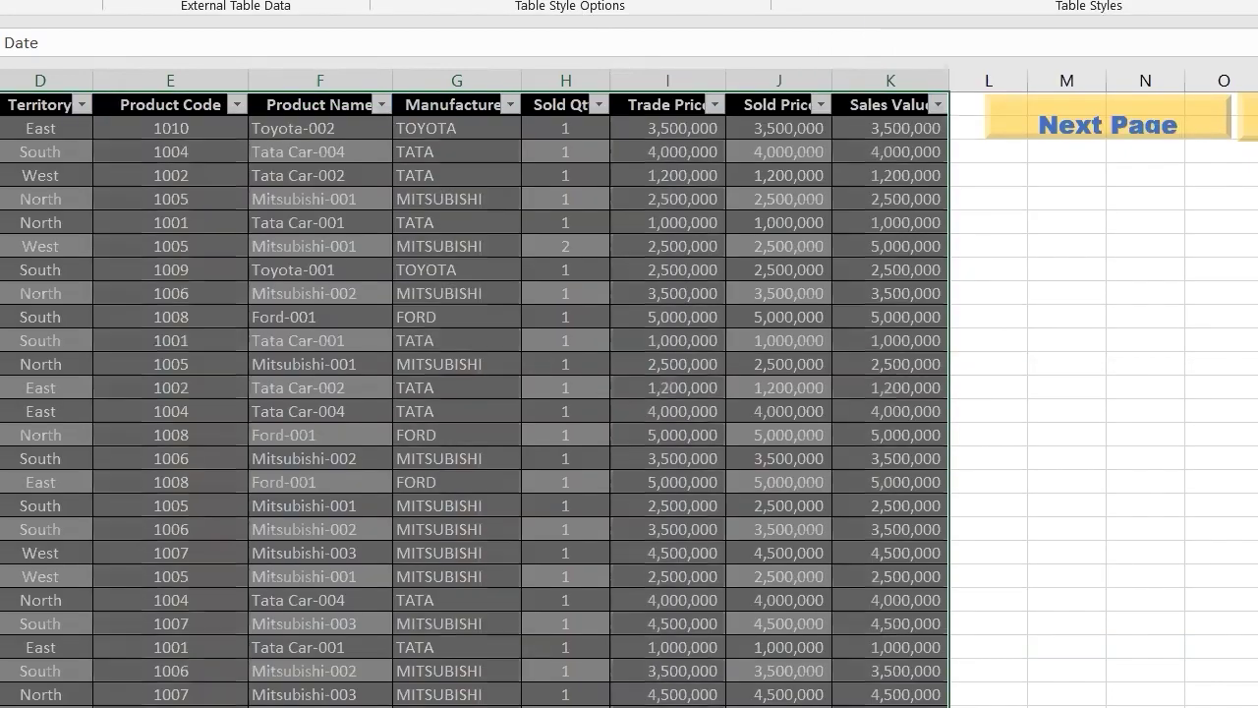
{"action": "left_click", "coordinate": [582, 0]}
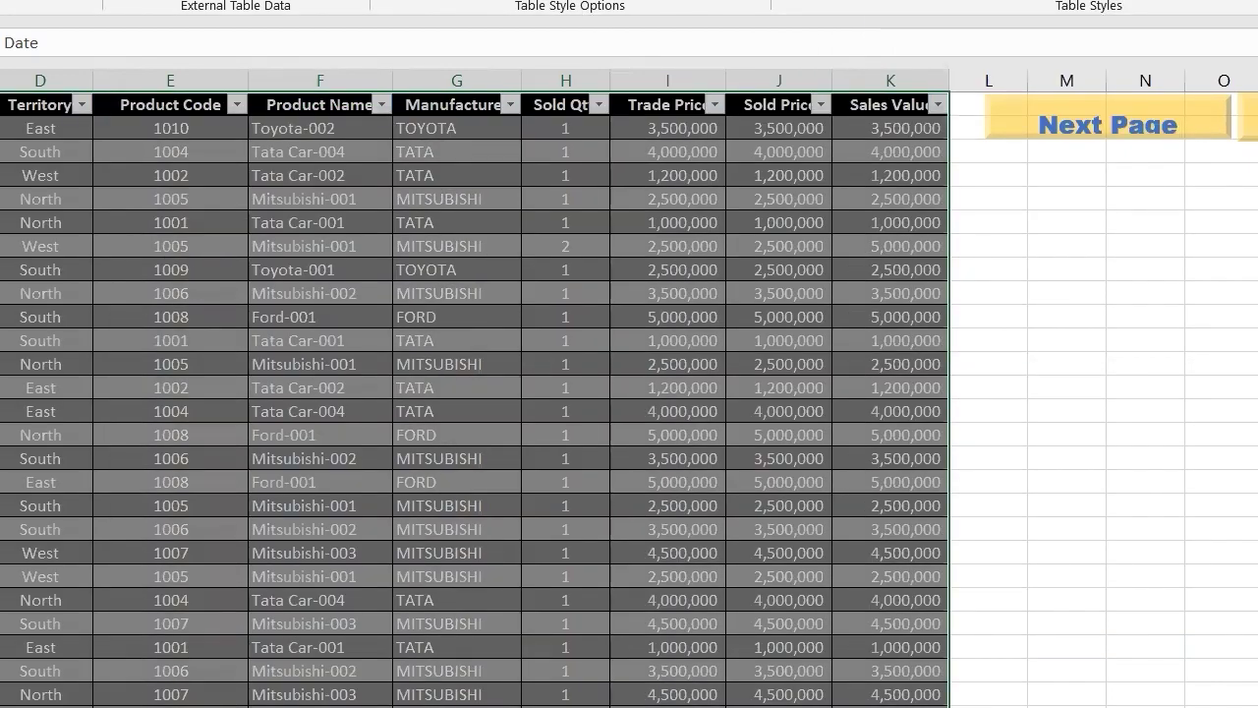
{"action": "left_click", "coordinate": [437, 0]}
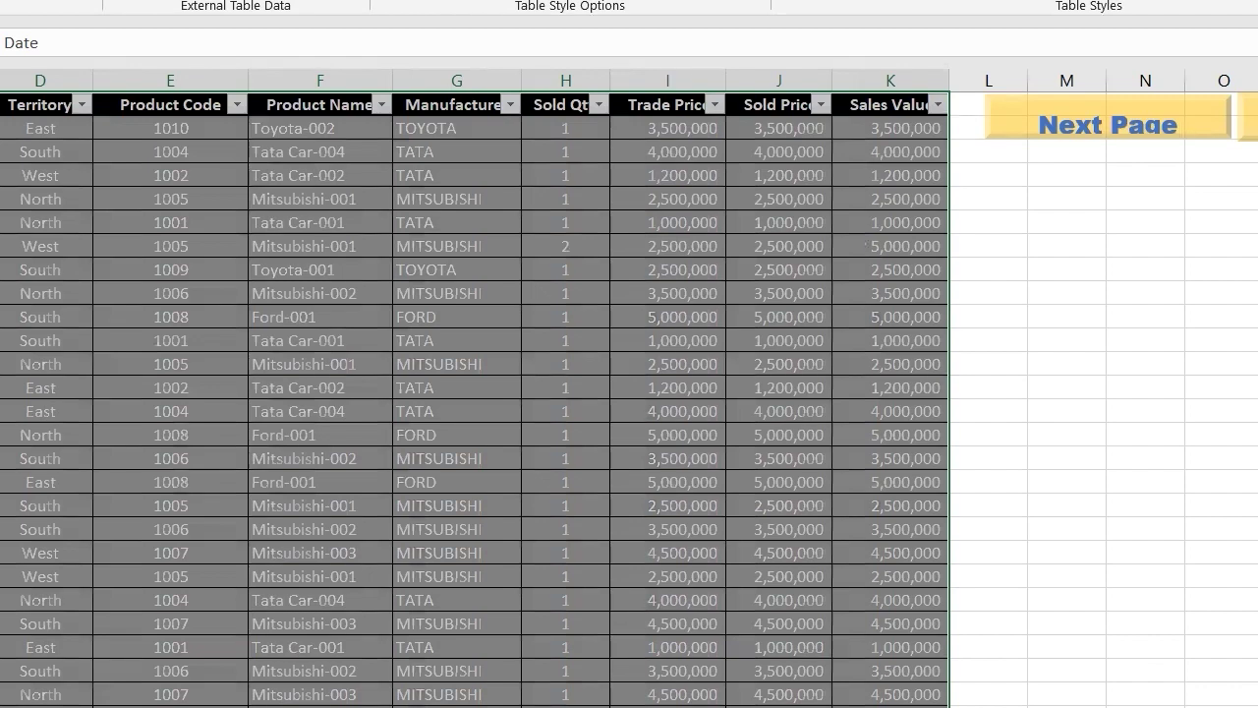
{"action": "left_click", "coordinate": [437, 0]}
{"action": "left_click", "coordinate": [453, 0]}
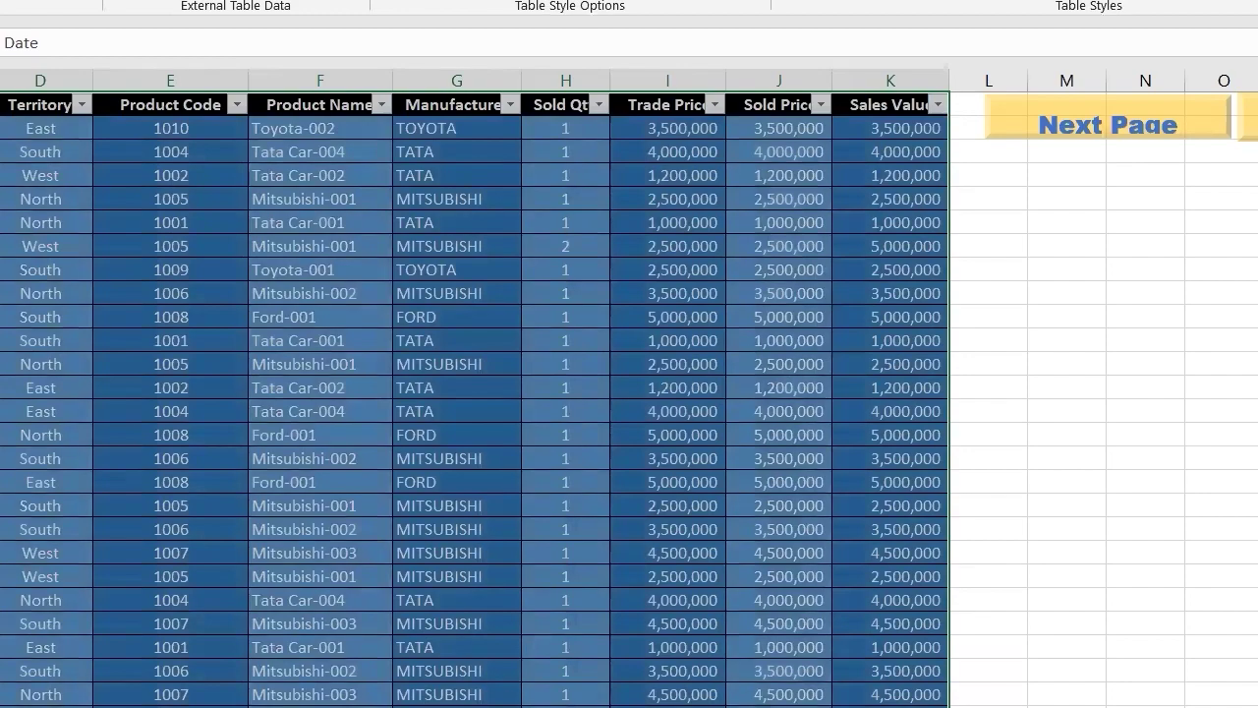
Apply a light orange style to the sales table and toggle its banding, leaving banded rows and banded columns on.
{"action": "left_click", "coordinate": [1252, 2]}
{"action": "left_click", "coordinate": [1075, 102]}
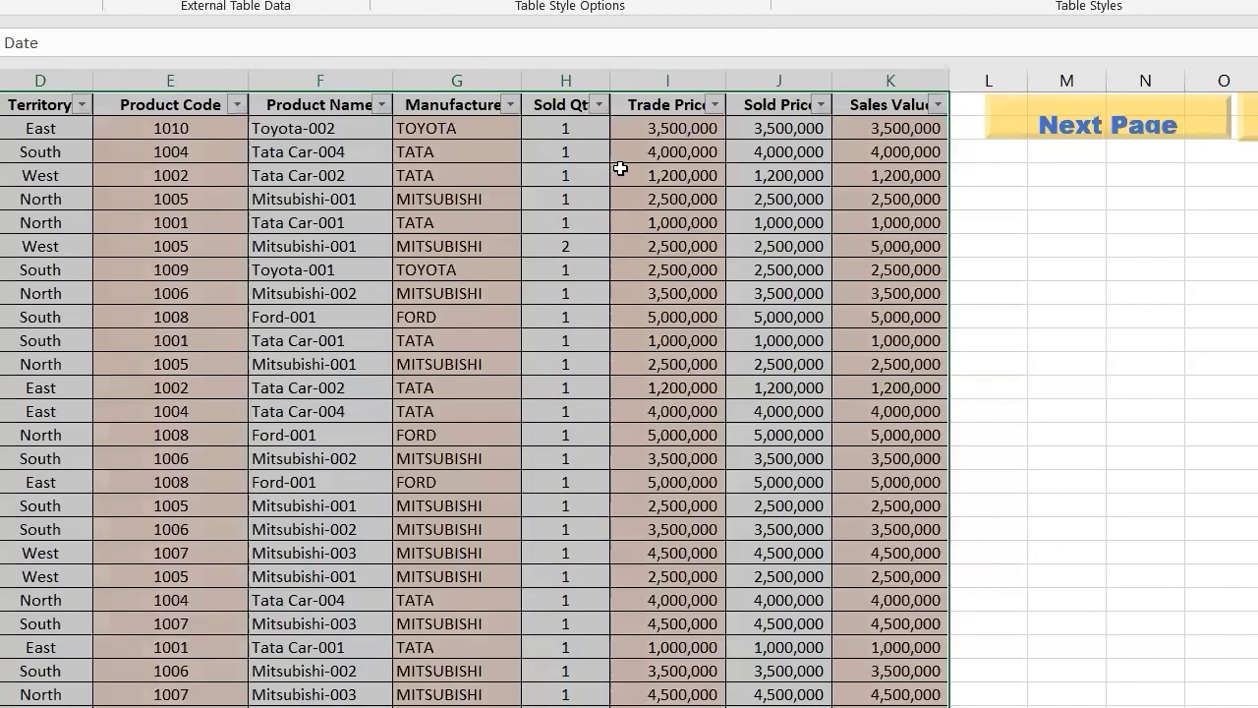
{"action": "left_click", "coordinate": [422, 1]}
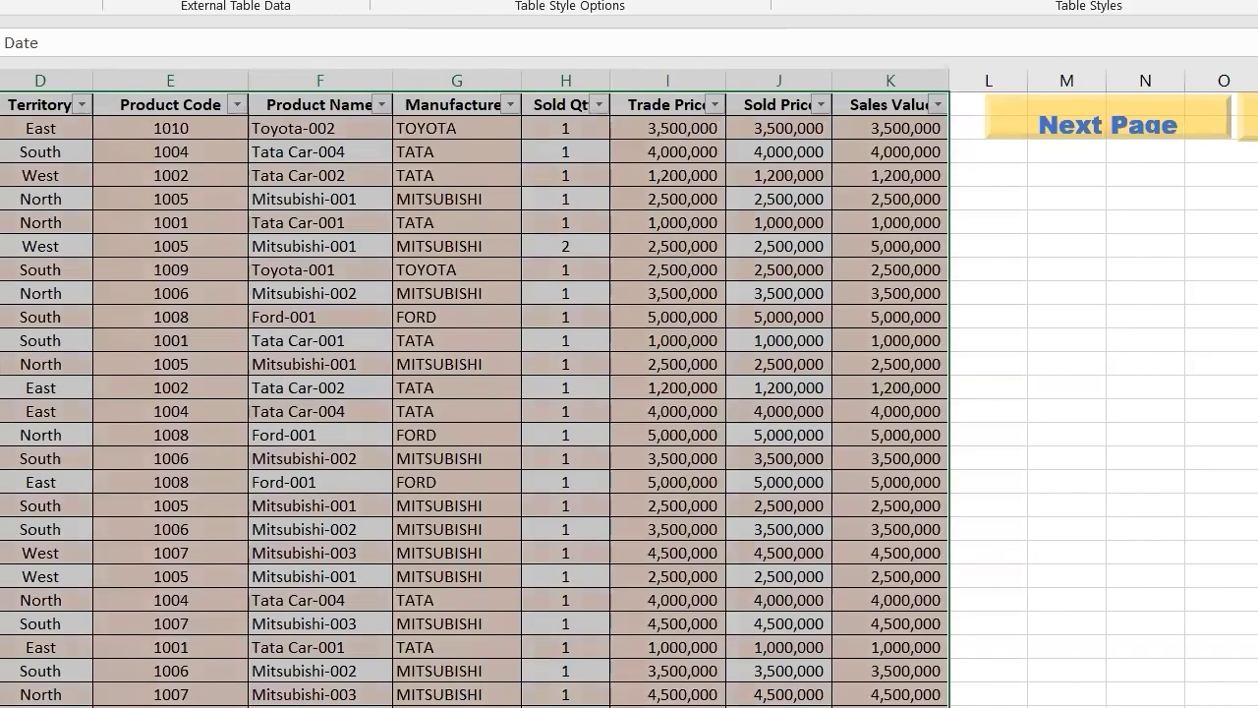
{"action": "left_click", "coordinate": [423, 1]}
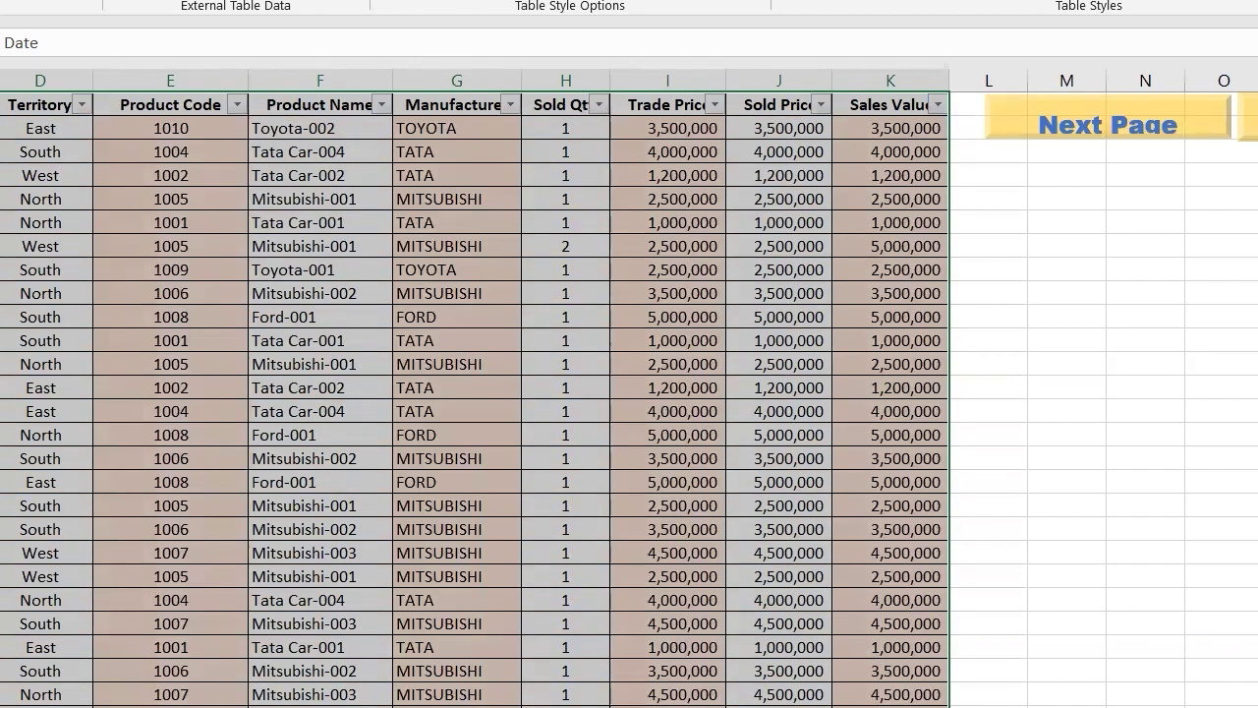
{"action": "left_click", "coordinate": [560, 1]}
{"action": "left_click", "coordinate": [560, 1]}
{"action": "left_click", "coordinate": [423, 1]}
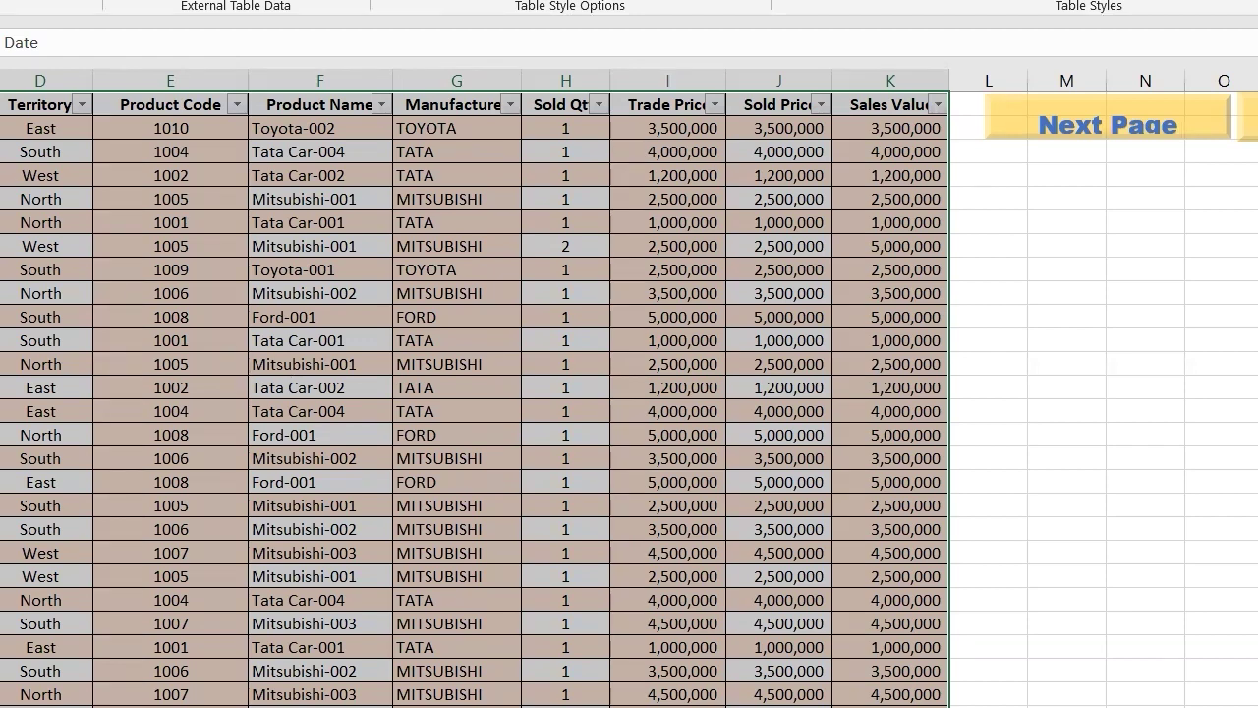
Look at the filter list on the sales table's header and review the table's rows.
{"action": "key", "text": "alt+n"}
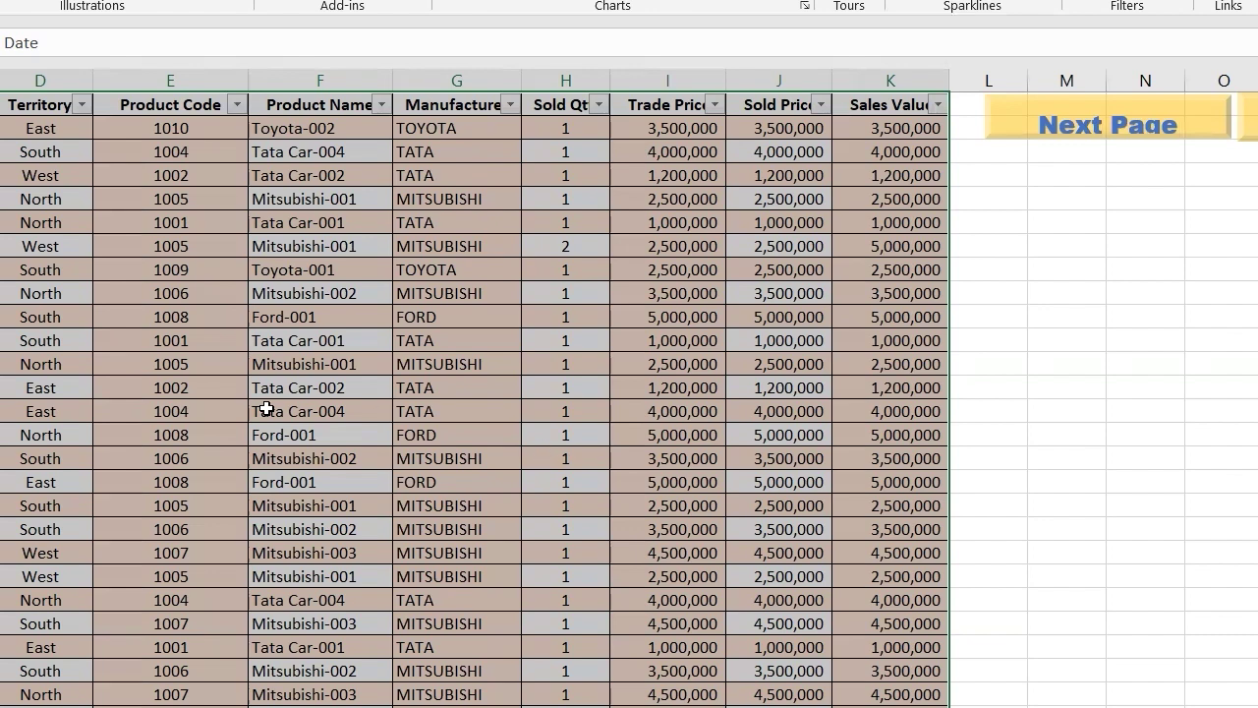
{"action": "key", "text": "alt+Down"}
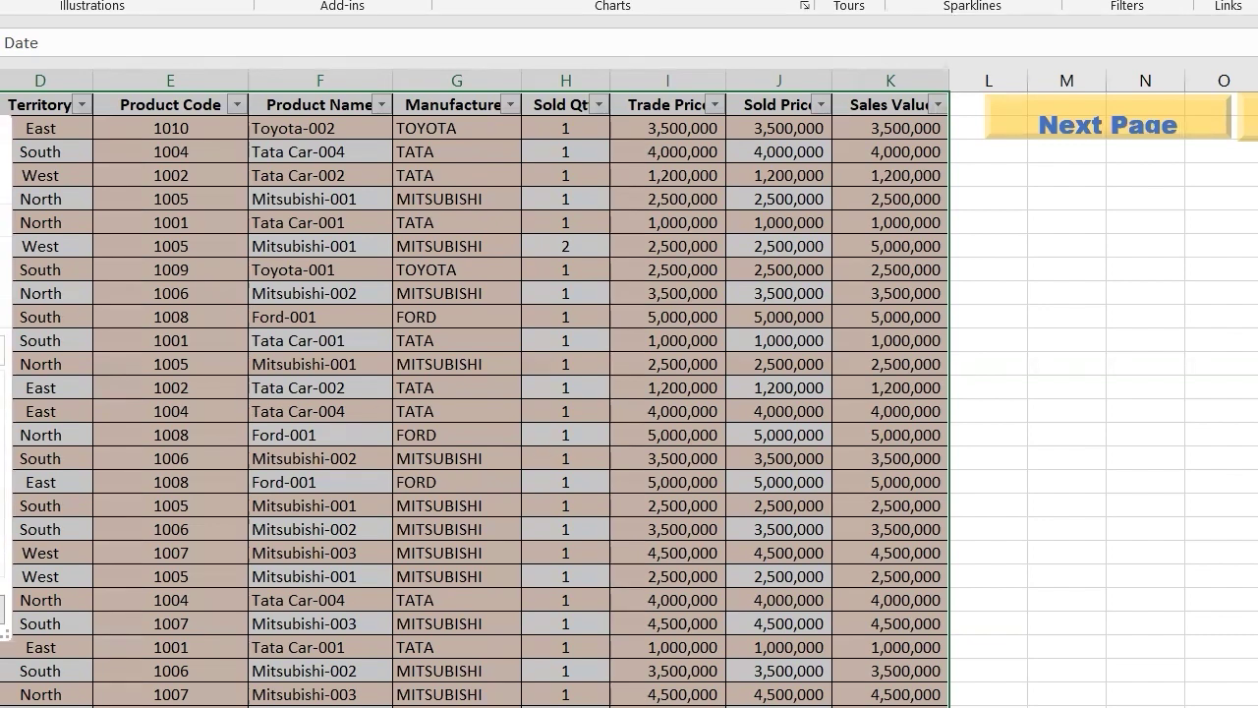
{"action": "key", "text": "Escape"}
{"action": "left_click", "coordinate": [2, 295]}
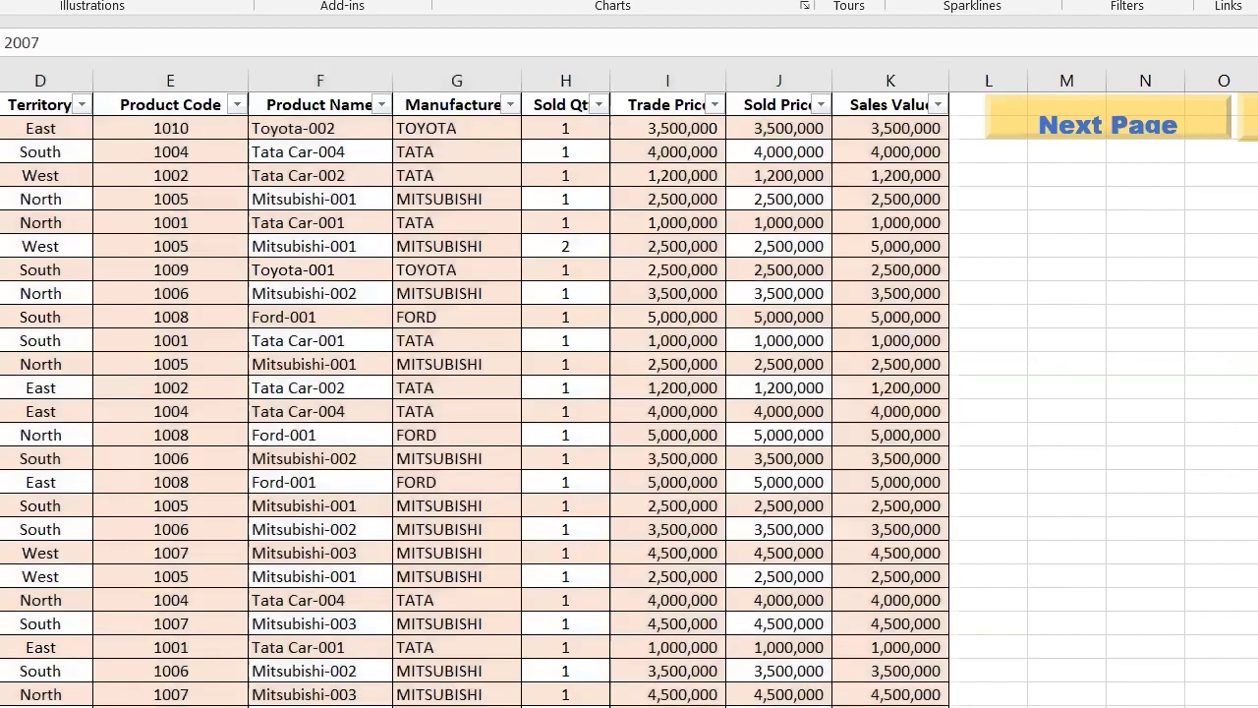
{"action": "scroll", "coordinate": [629, 393], "scroll_direction": "down", "scroll_amount": 10}
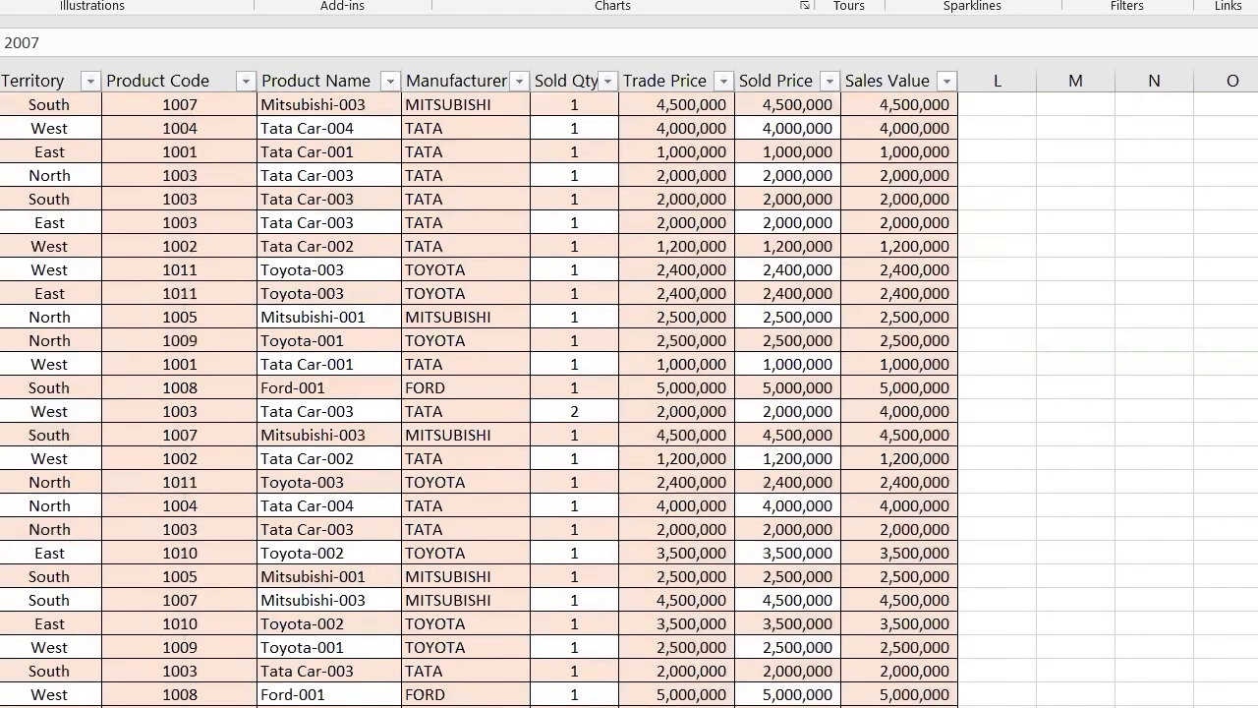
{"action": "scroll", "coordinate": [903, 303], "scroll_direction": "up", "scroll_amount": 10}
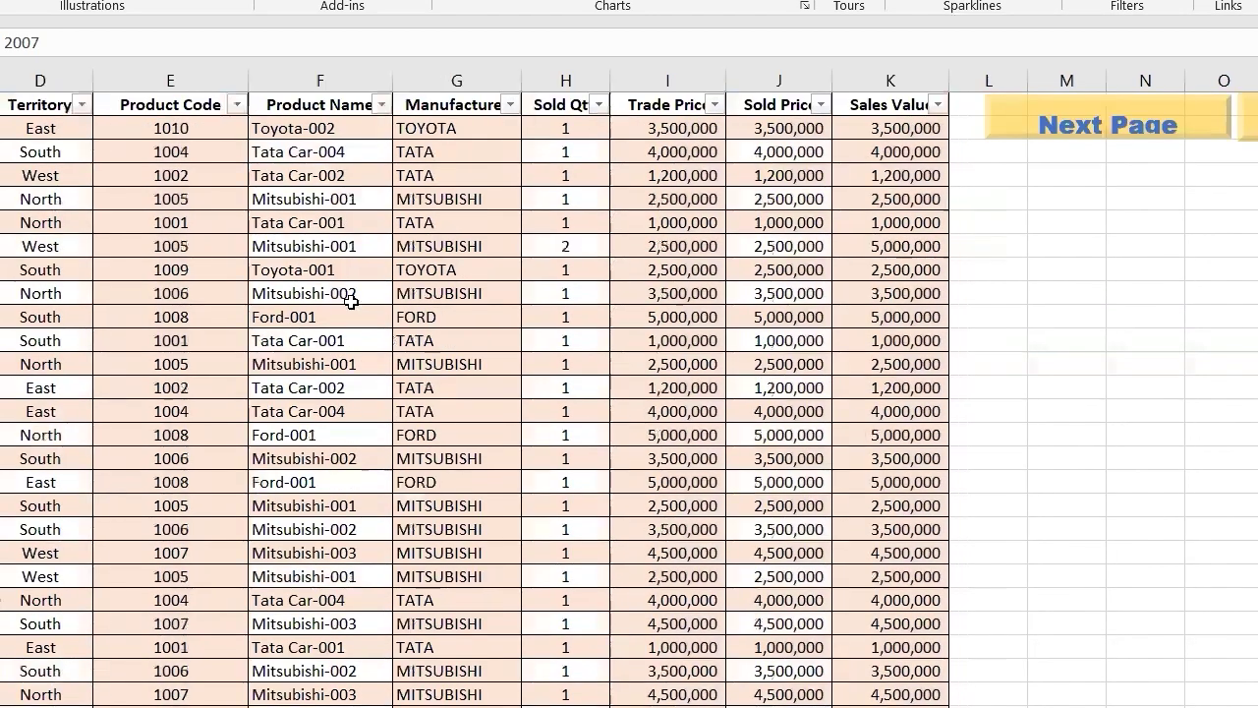
{"action": "left_click", "coordinate": [141, 226]}
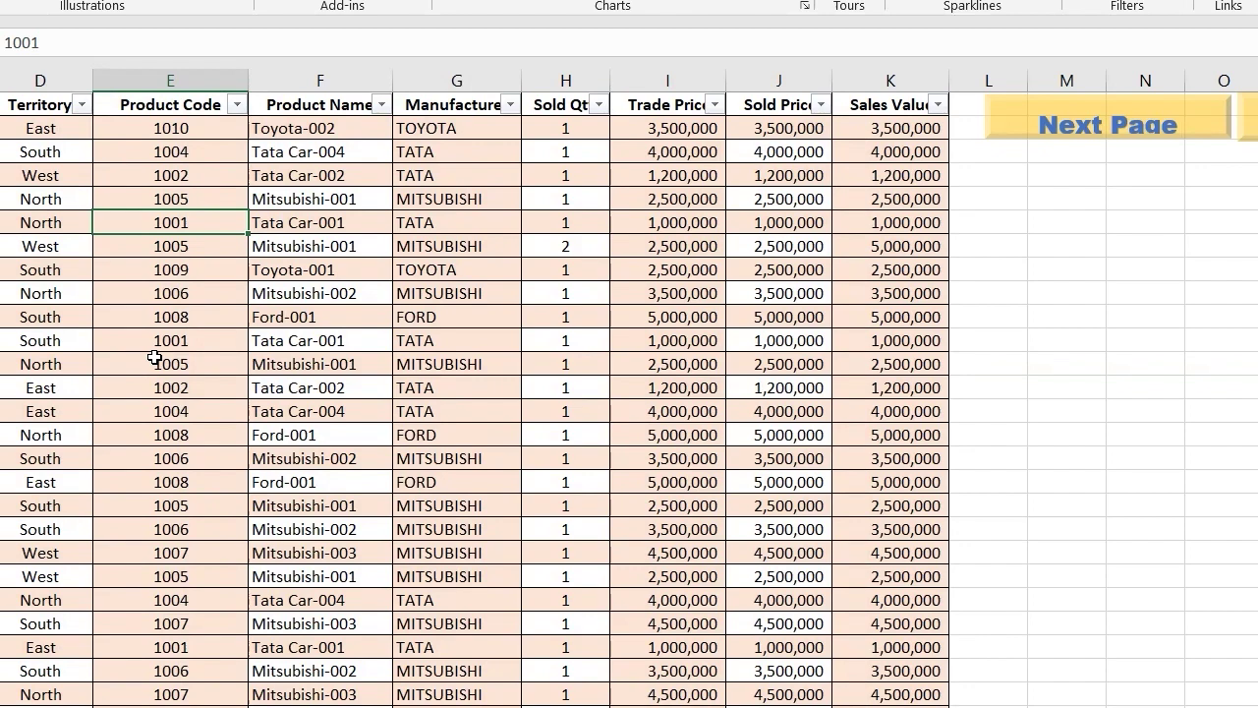
{"action": "left_click", "coordinate": [2, 223]}
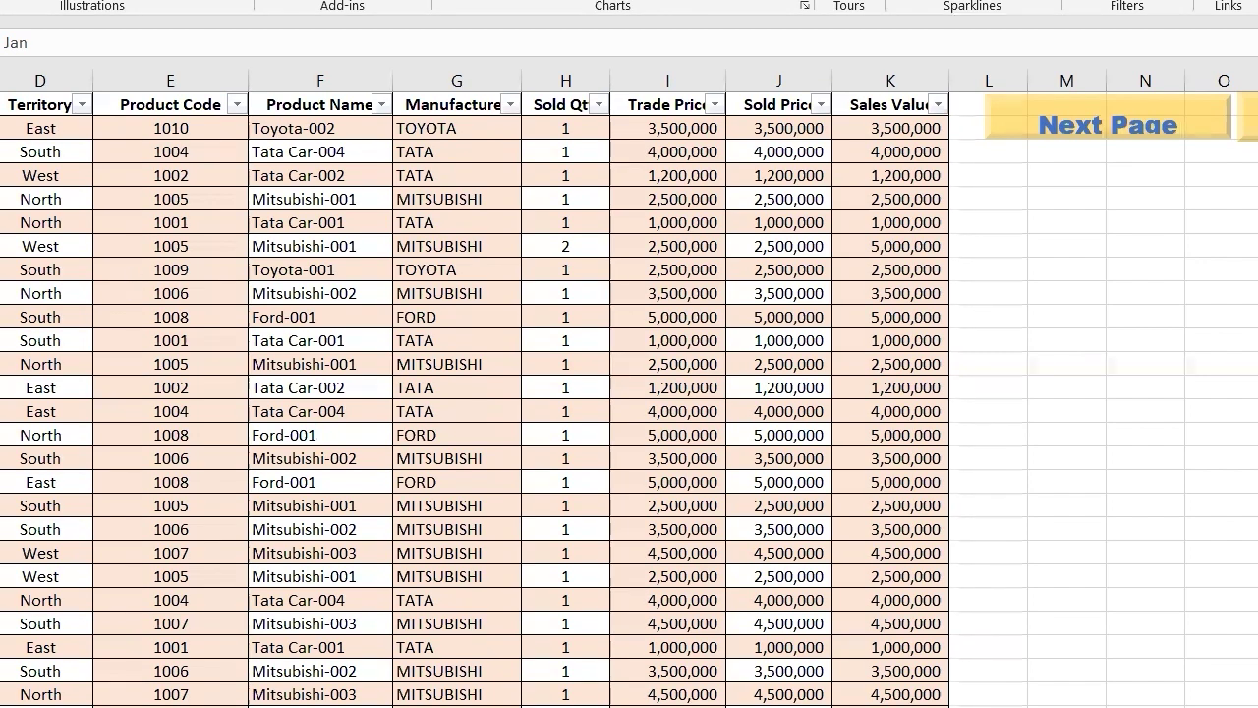
{"action": "left_click", "coordinate": [32, 288]}
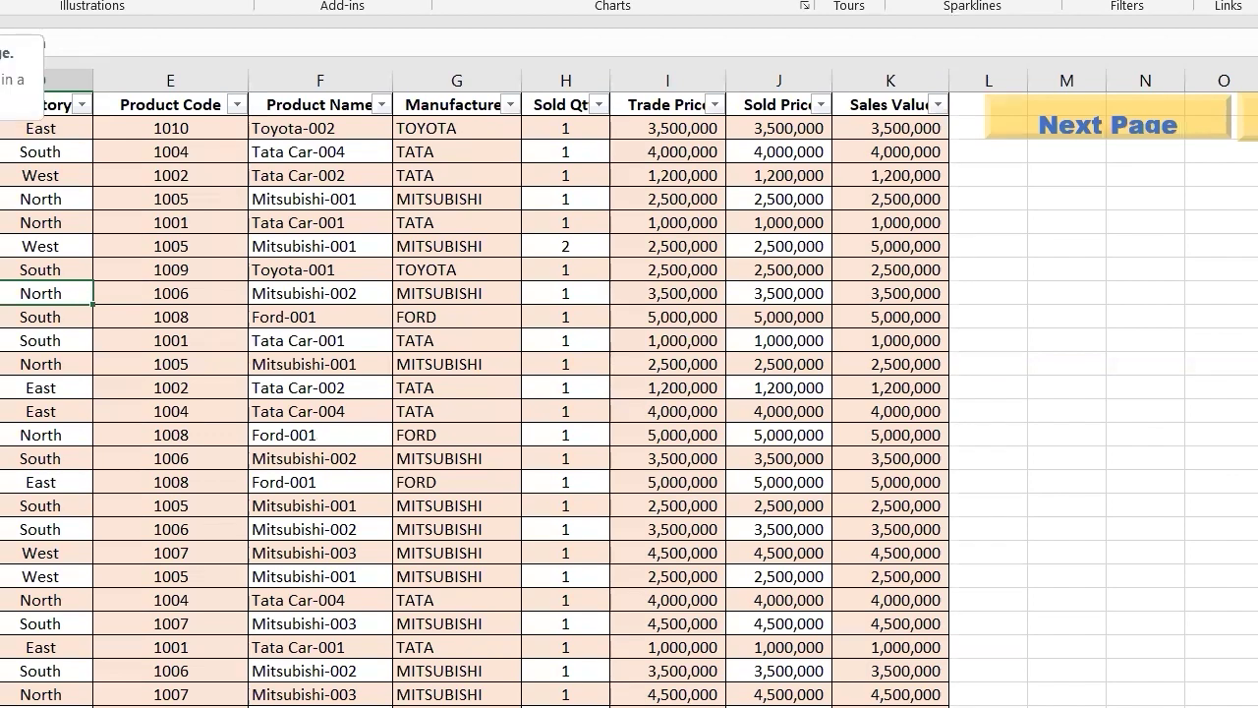
{"action": "left_click", "coordinate": [2, 4]}
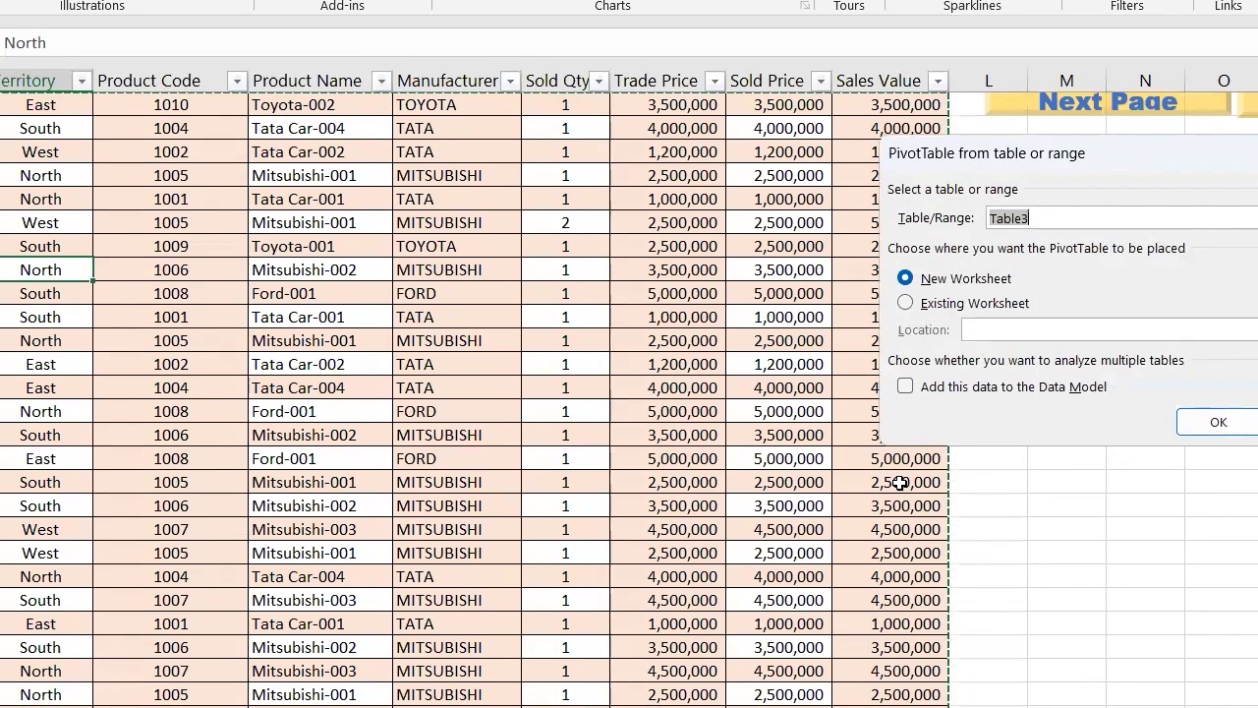
{"action": "scroll", "coordinate": [535, 278], "scroll_direction": "up", "scroll_amount": 1}
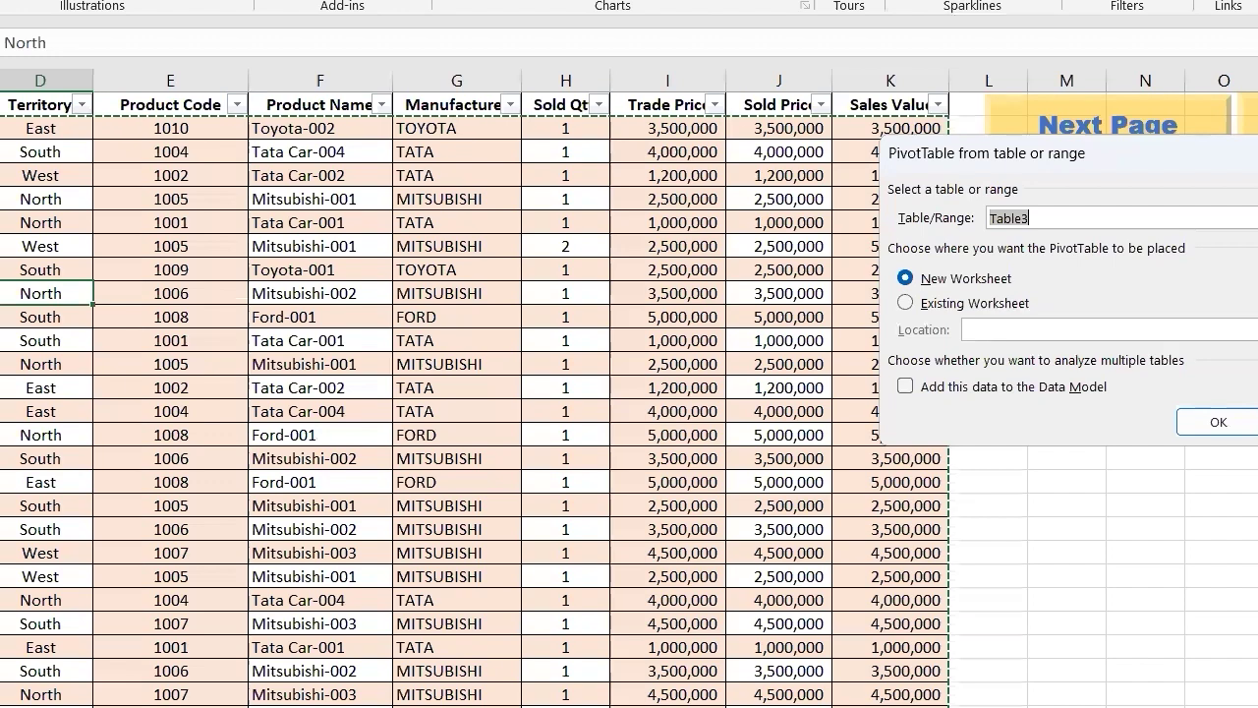
{"action": "key", "text": "Escape"}
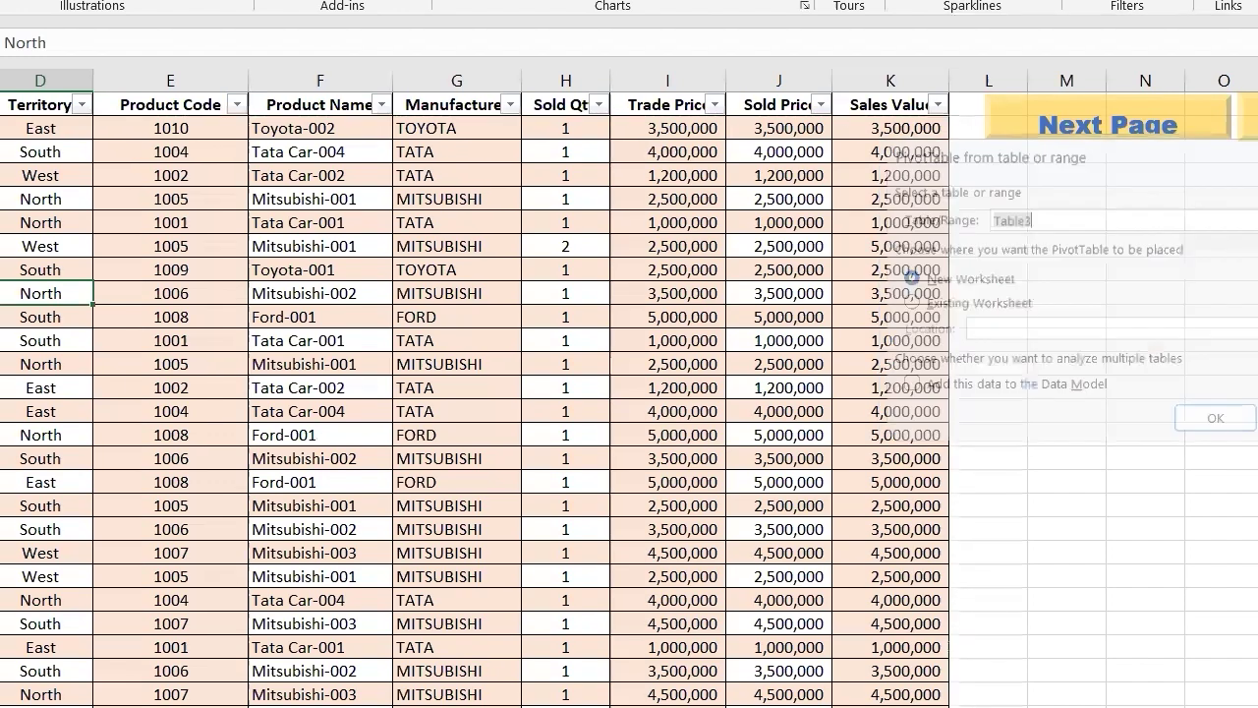
{"action": "left_click", "coordinate": [2, 105]}
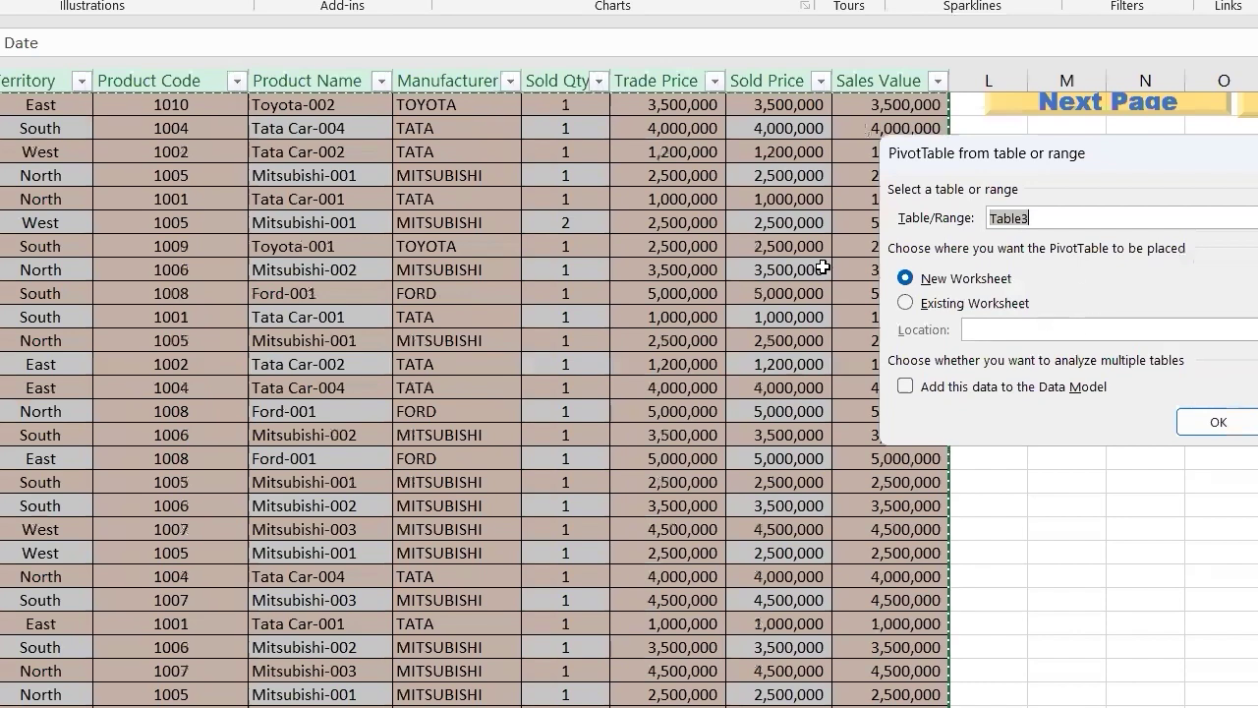
{"action": "scroll", "coordinate": [449, 349], "scroll_direction": "up", "scroll_amount": 1}
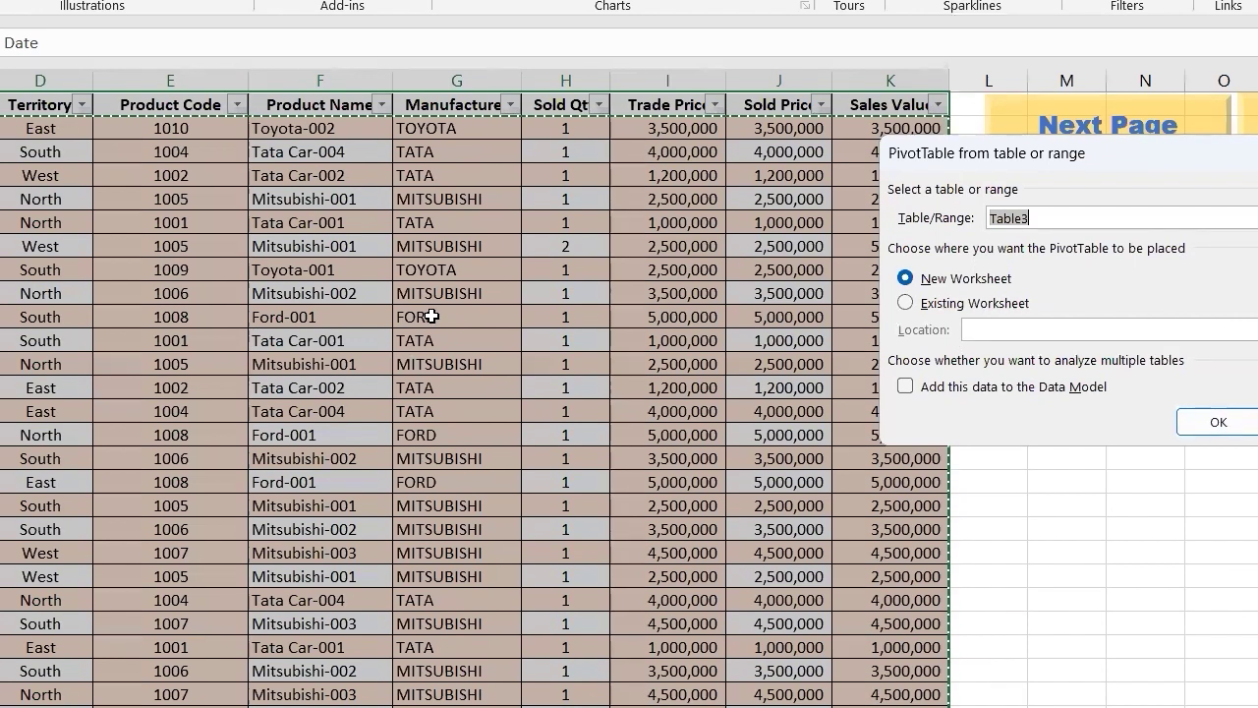
{"action": "key", "text": "Escape"}
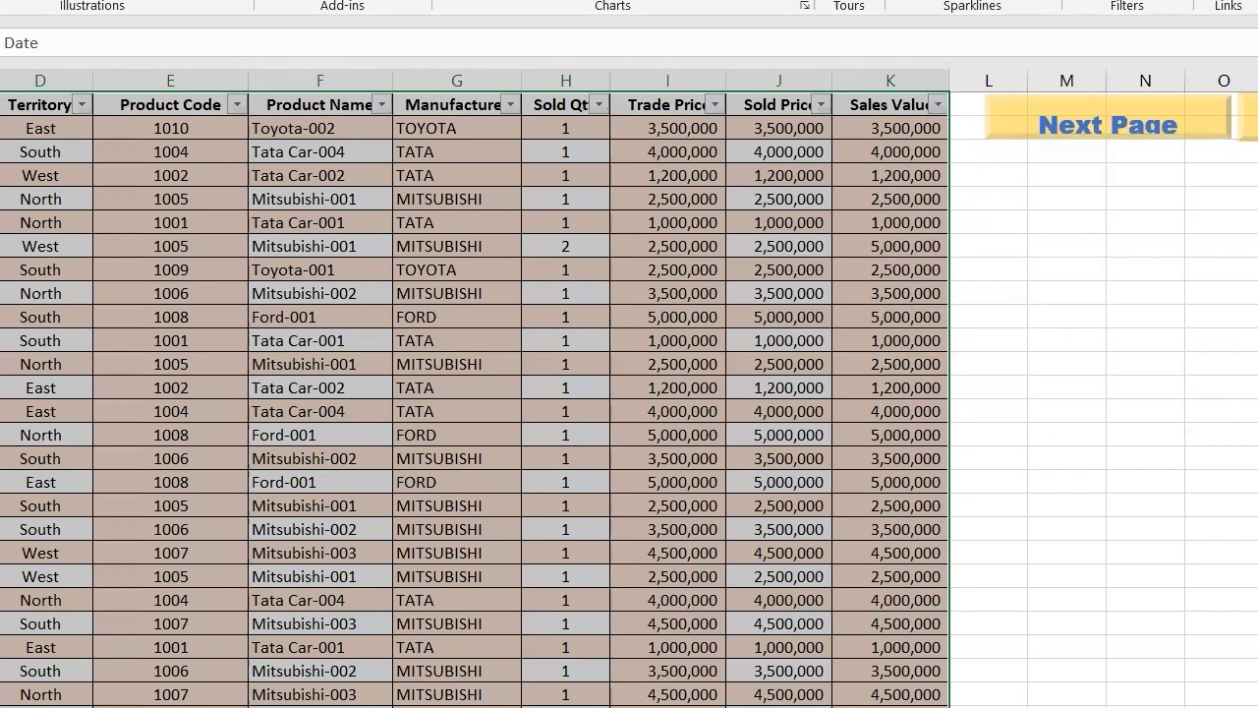
Insert a PivotTable from Table3 on the existing worksheet, placed in column M beside the sales table.
{"action": "left_click", "coordinate": [142, 171]}
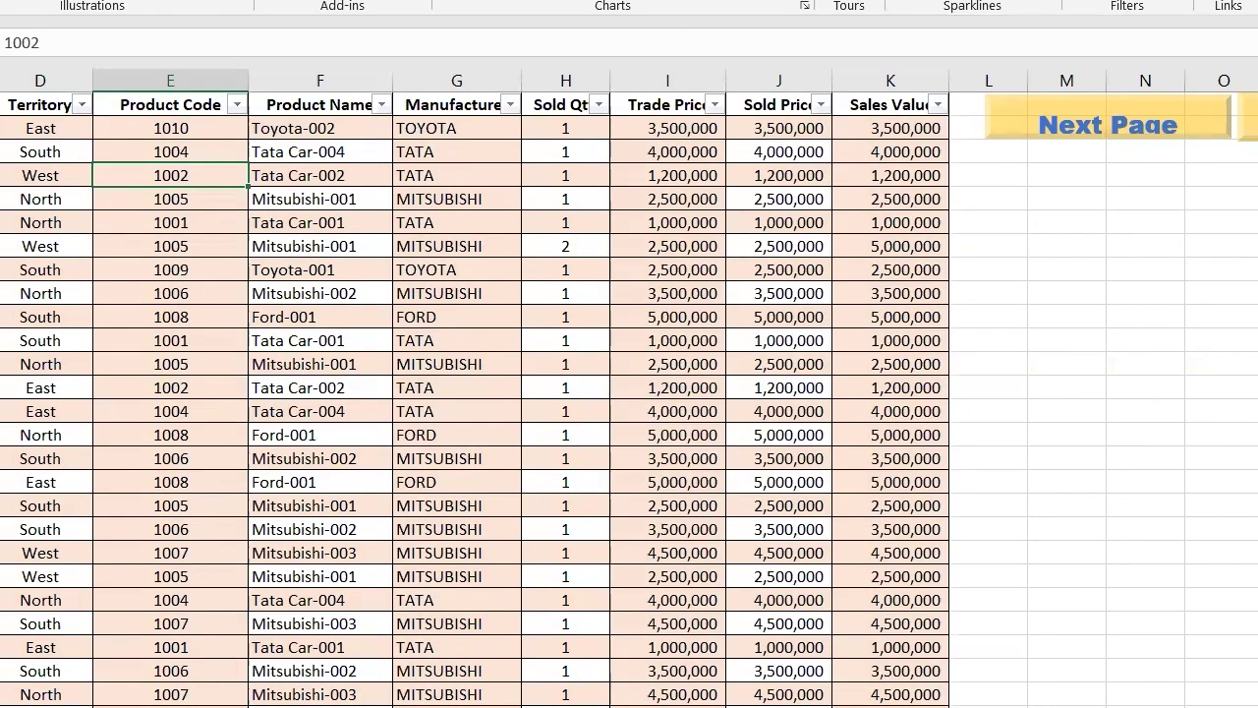
{"action": "left_click", "coordinate": [2, 104]}
{"action": "left_click_drag", "start_coordinate": [2, 104], "coordinate": [944, 104]}
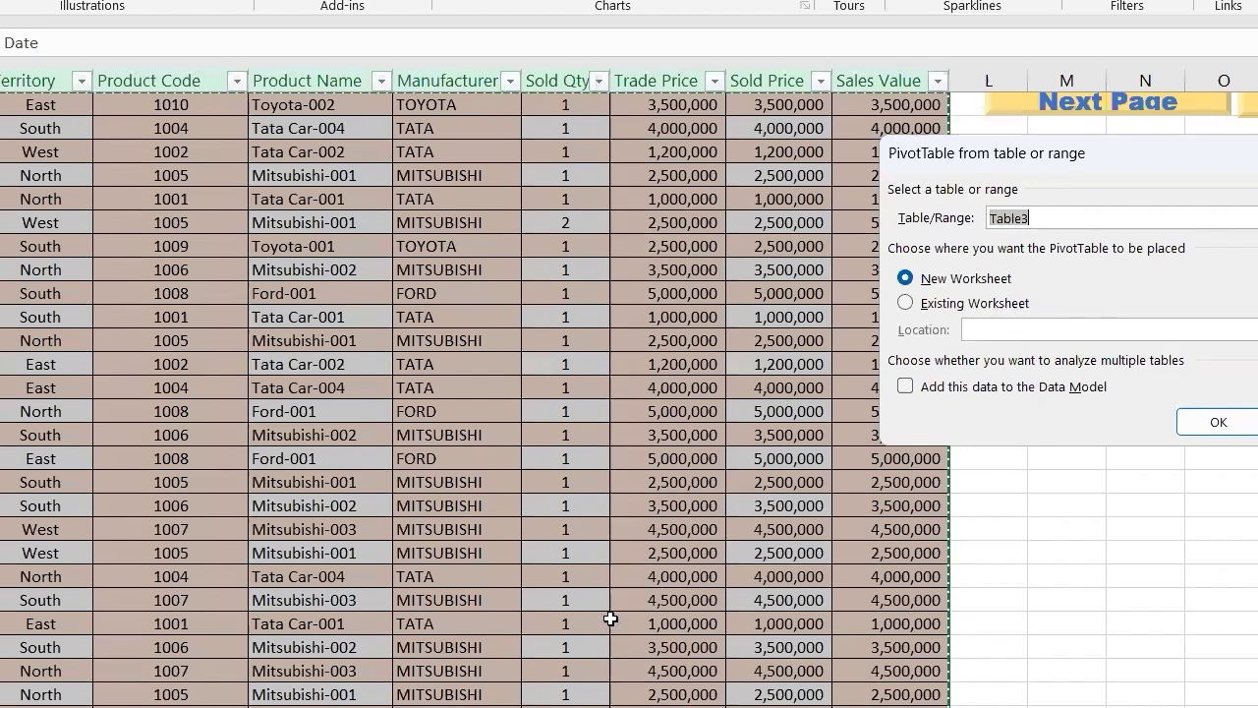
{"action": "left_click", "coordinate": [953, 306]}
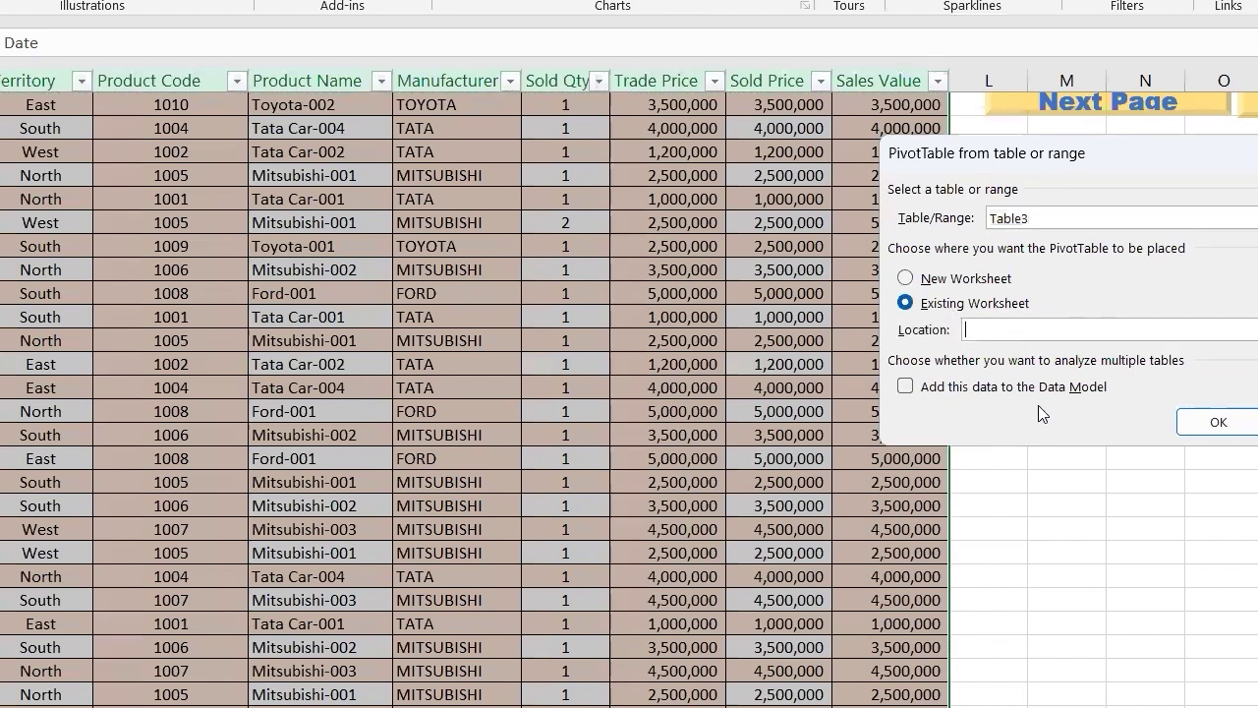
{"action": "left_click", "coordinate": [1071, 479]}
{"action": "left_click", "coordinate": [1218, 423]}
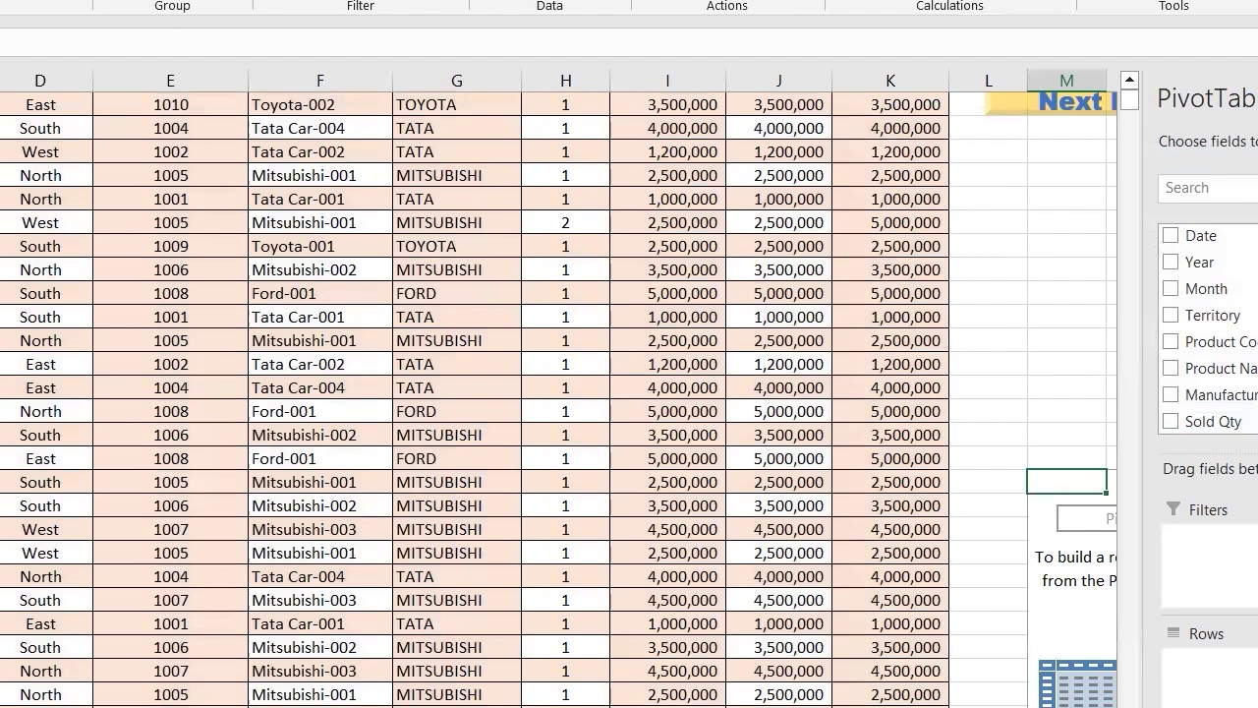
Lay out the PivotTable with Year as rows, Manufacturer as columns and the sum of Sales Value as values.
{"action": "scroll", "coordinate": [875, 457], "scroll_direction": "right", "scroll_amount": 3}
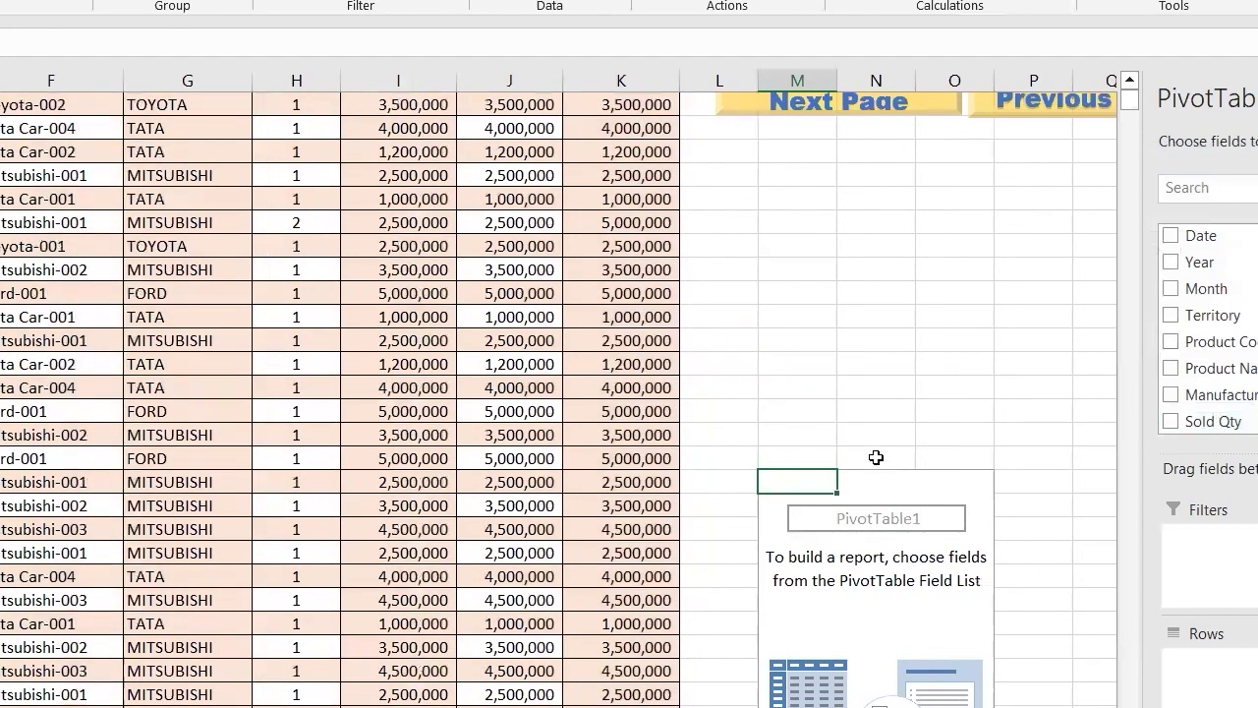
{"action": "scroll", "coordinate": [875, 457], "scroll_direction": "down", "scroll_amount": 6}
{"action": "scroll", "coordinate": [870, 263], "scroll_direction": "up", "scroll_amount": 1}
{"action": "scroll", "coordinate": [870, 262], "scroll_direction": "up", "scroll_amount": 2}
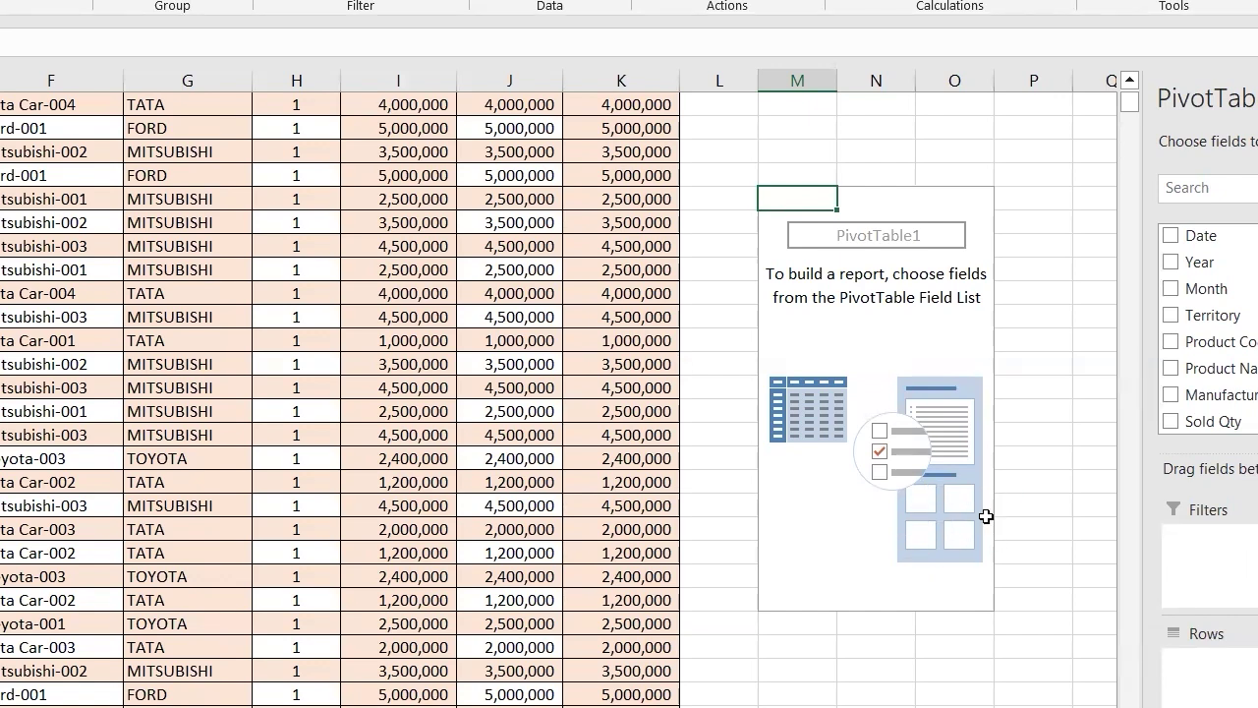
{"action": "scroll", "coordinate": [986, 516], "scroll_direction": "up", "scroll_amount": 4}
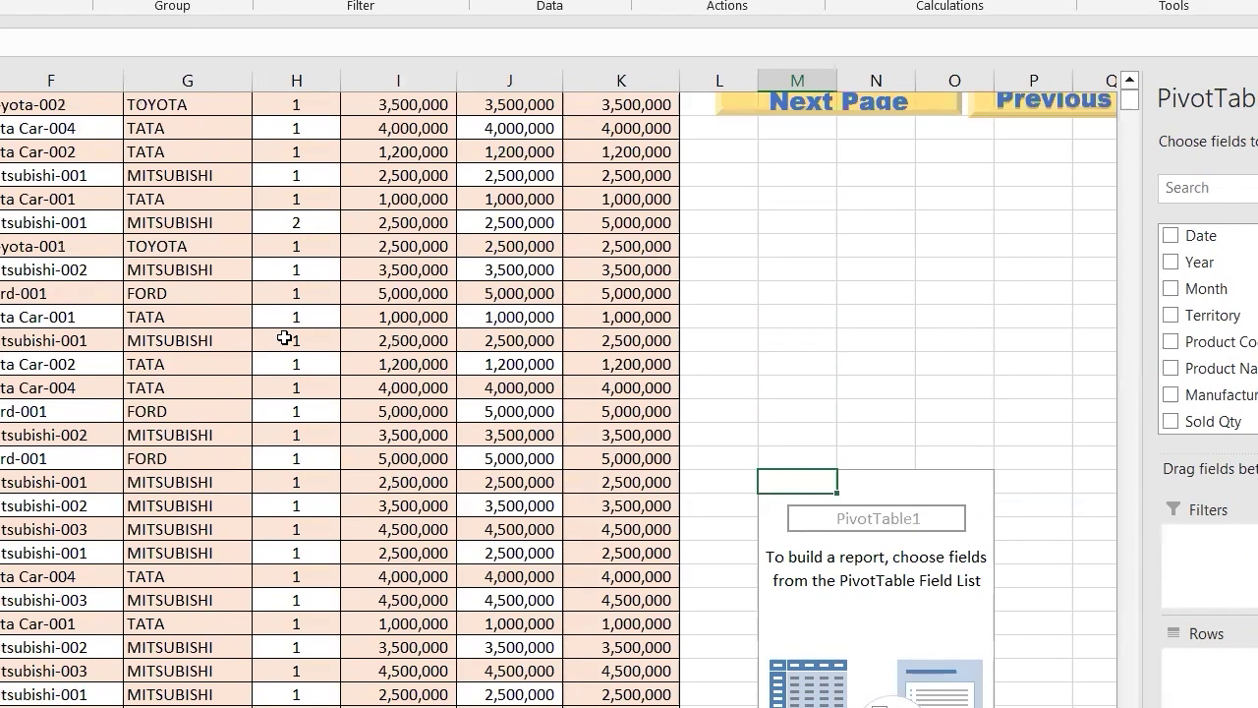
{"action": "left_click", "coordinate": [1203, 262]}
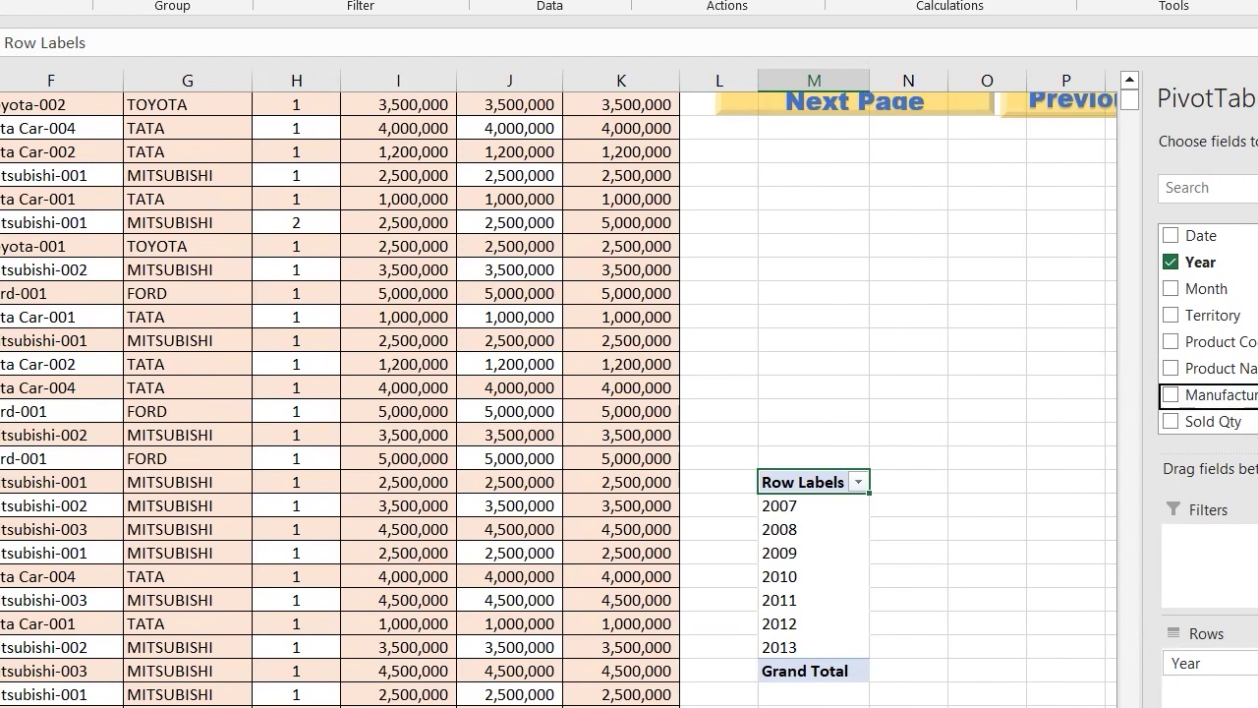
{"action": "left_click_drag", "start_coordinate": [1220, 395], "coordinate": [1256, 565]}
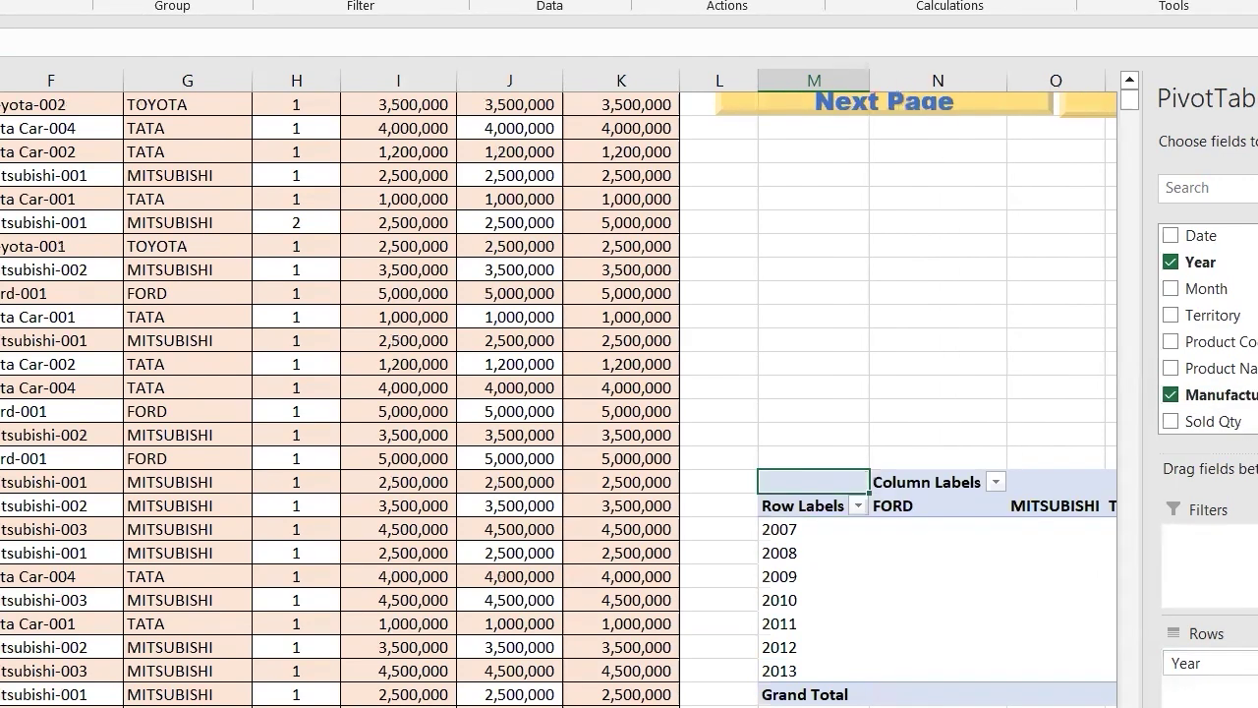
{"action": "scroll", "coordinate": [814, 647], "scroll_direction": "right", "scroll_amount": 4}
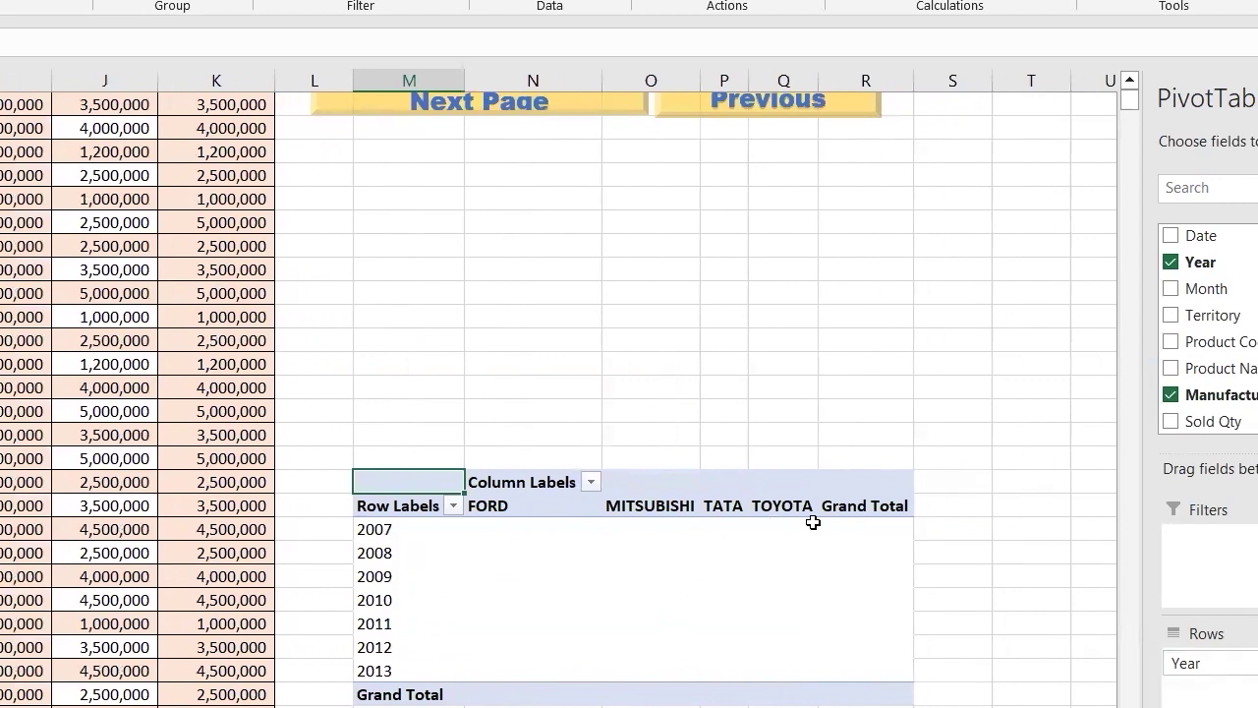
{"action": "scroll", "coordinate": [1224, 393], "scroll_direction": "down", "scroll_amount": 3}
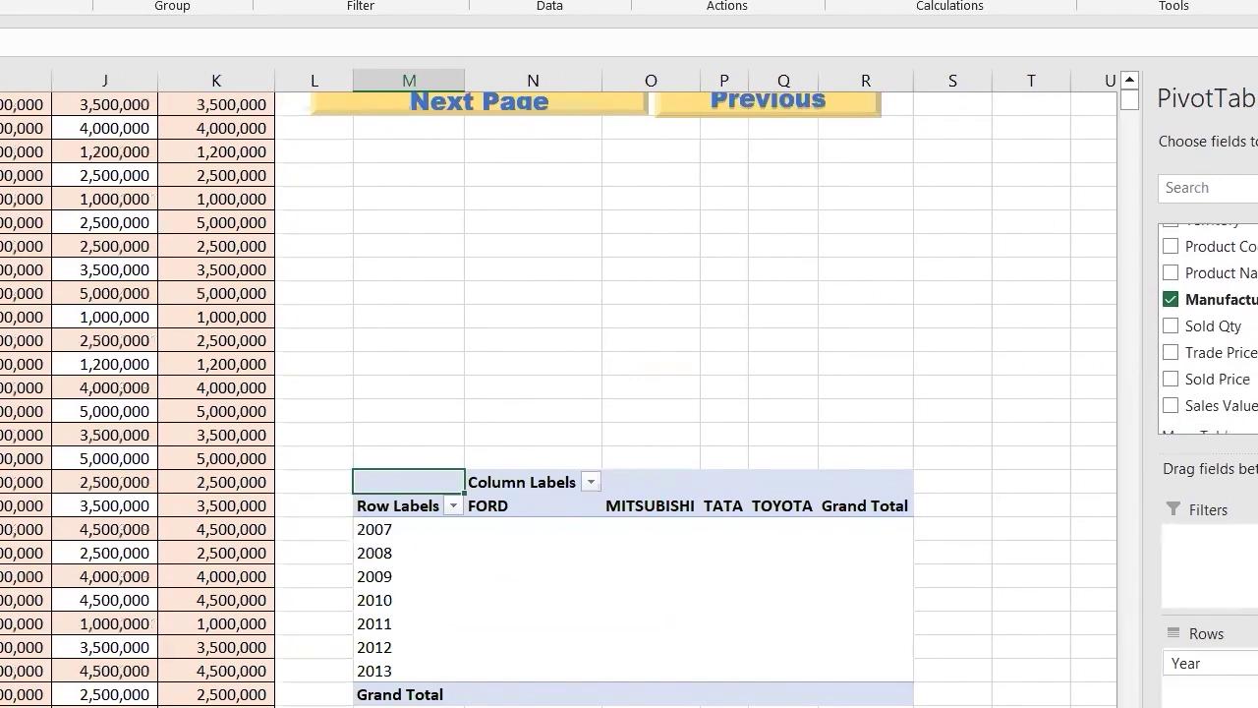
{"action": "left_click_drag", "start_coordinate": [1227, 393], "coordinate": [1256, 678]}
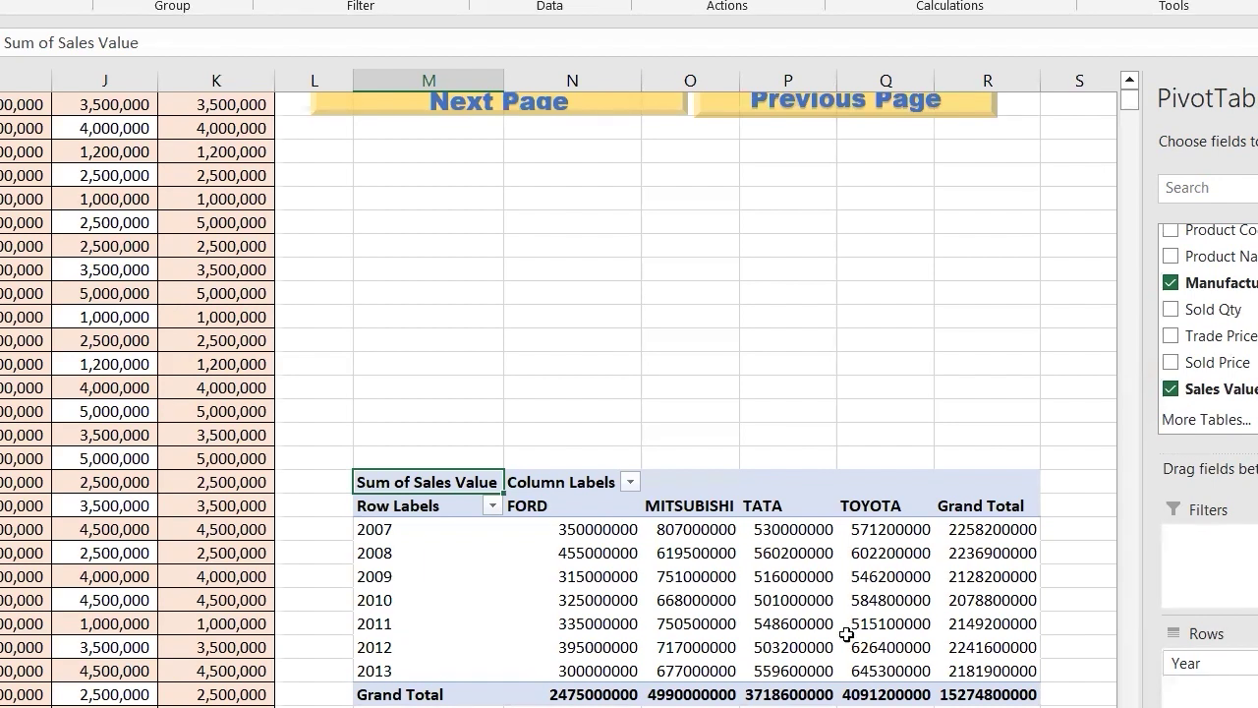
Format all the PivotTable's sales values, including the grand totals, with thousands separators and no decimal places.
{"action": "left_click_drag", "start_coordinate": [597, 531], "coordinate": [990, 685]}
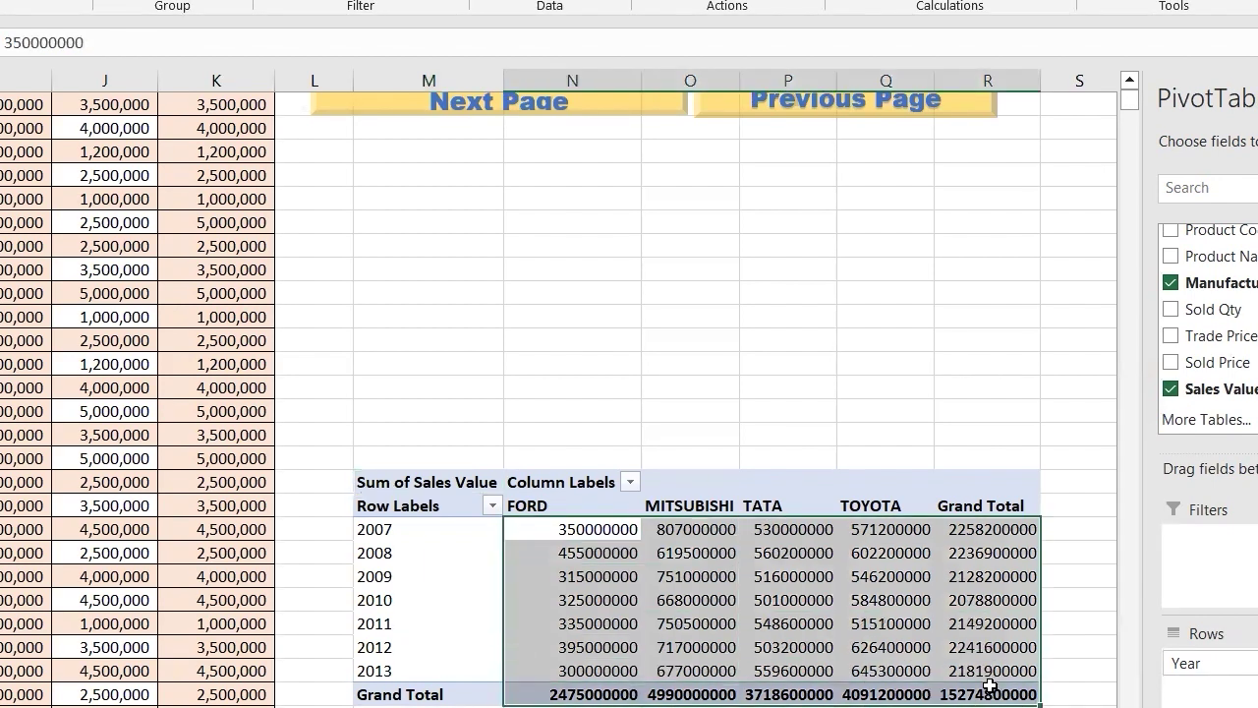
{"action": "key", "text": "ctrl+shift+1"}
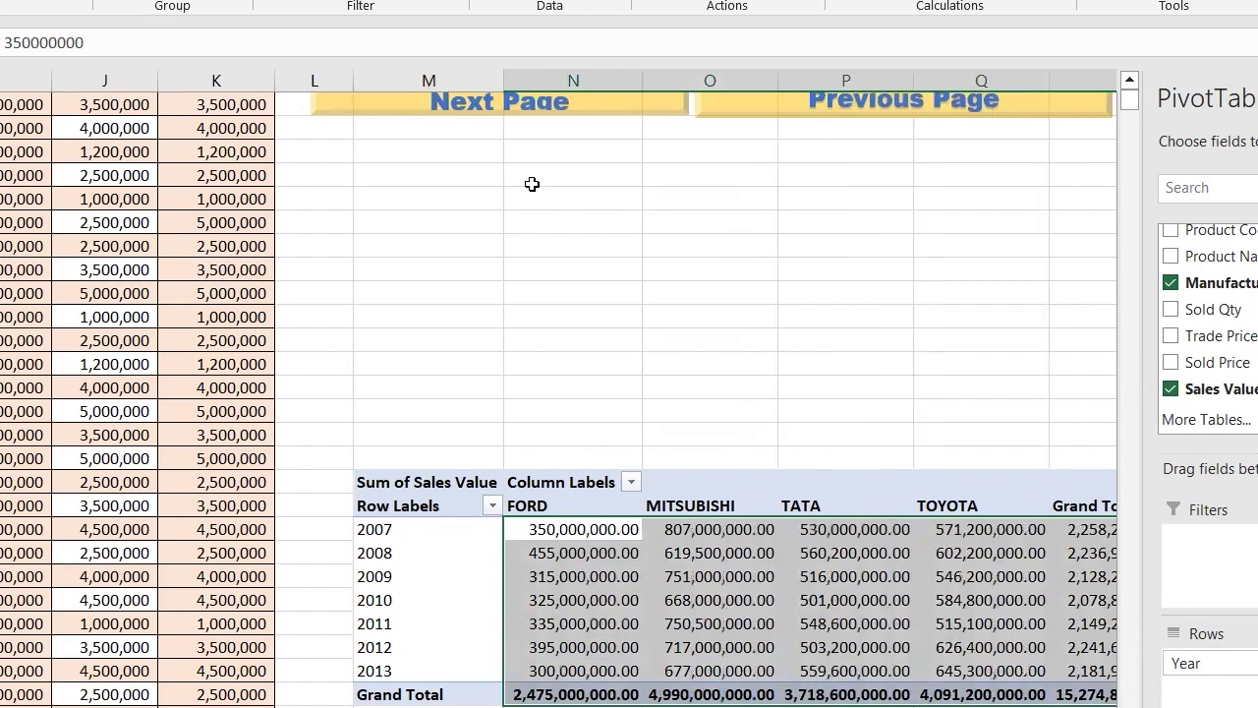
{"action": "left_click", "coordinate": [0, 0]}
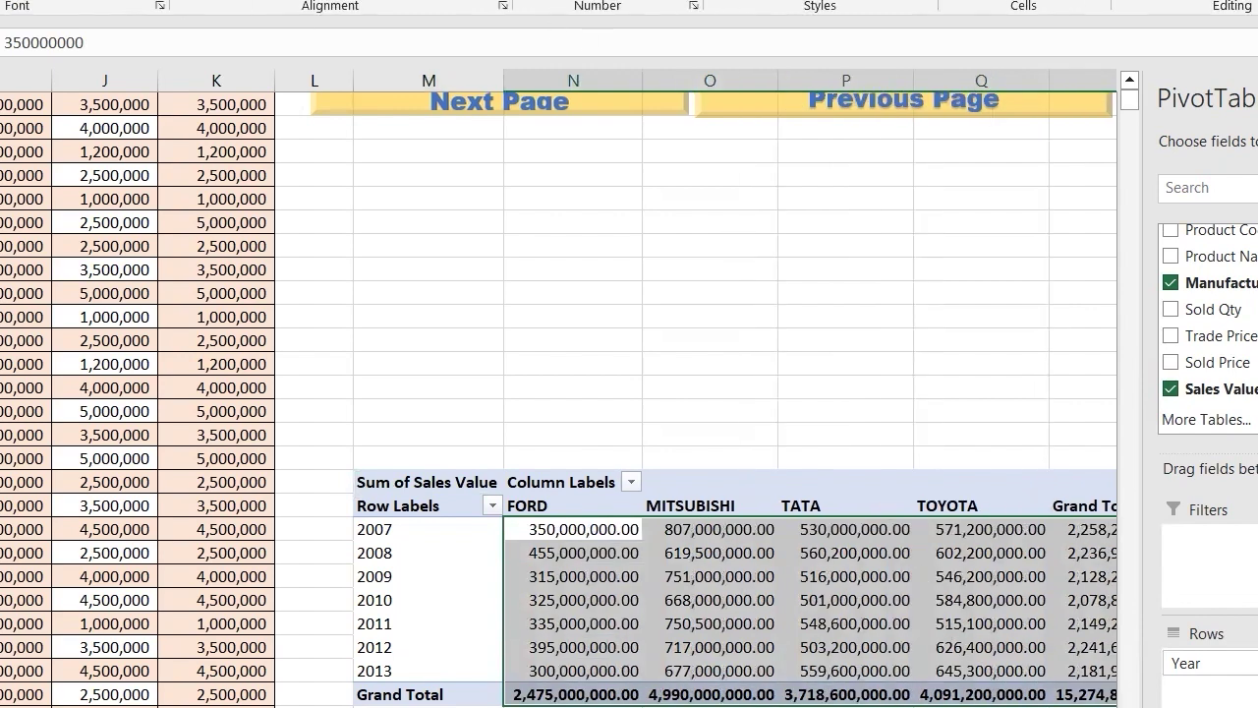
{"action": "left_click", "coordinate": [678, 0]}
{"action": "left_click", "coordinate": [678, 0]}
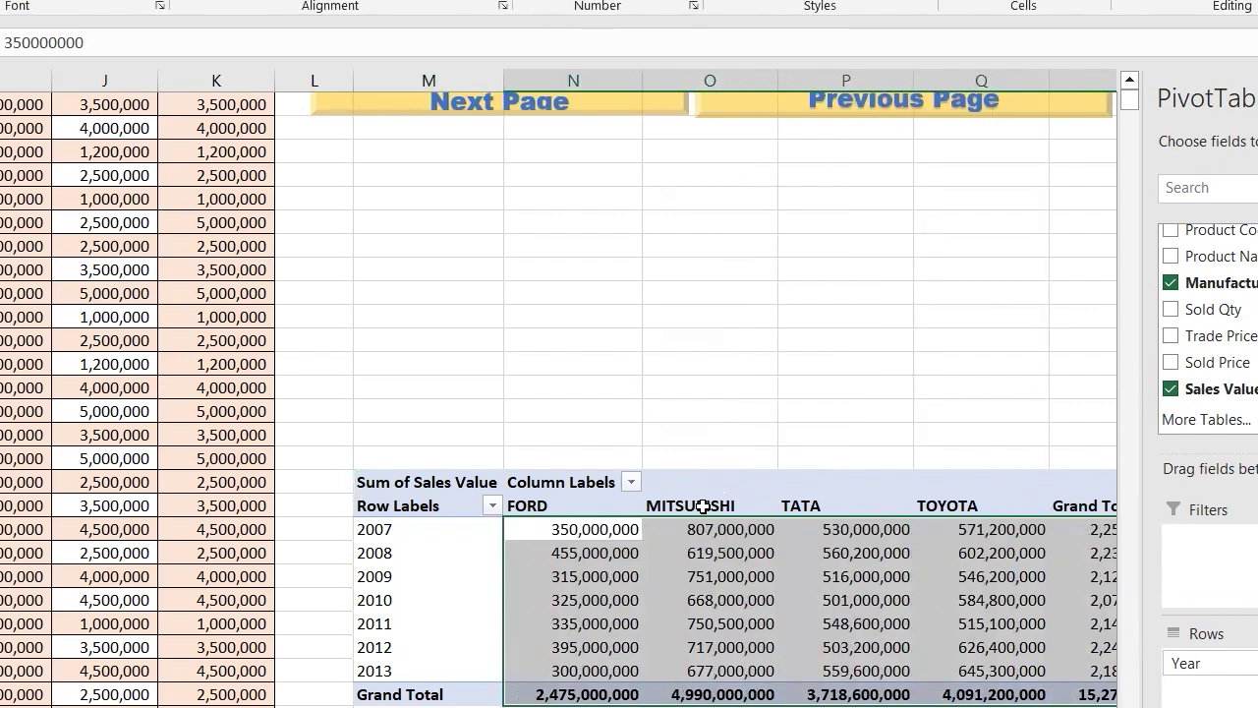
Replace Year with Month in the PivotTable's rows, and select the January and May rows in turn.
{"action": "scroll", "coordinate": [812, 458], "scroll_direction": "down", "scroll_amount": 2}
{"action": "left_click", "coordinate": [561, 458]}
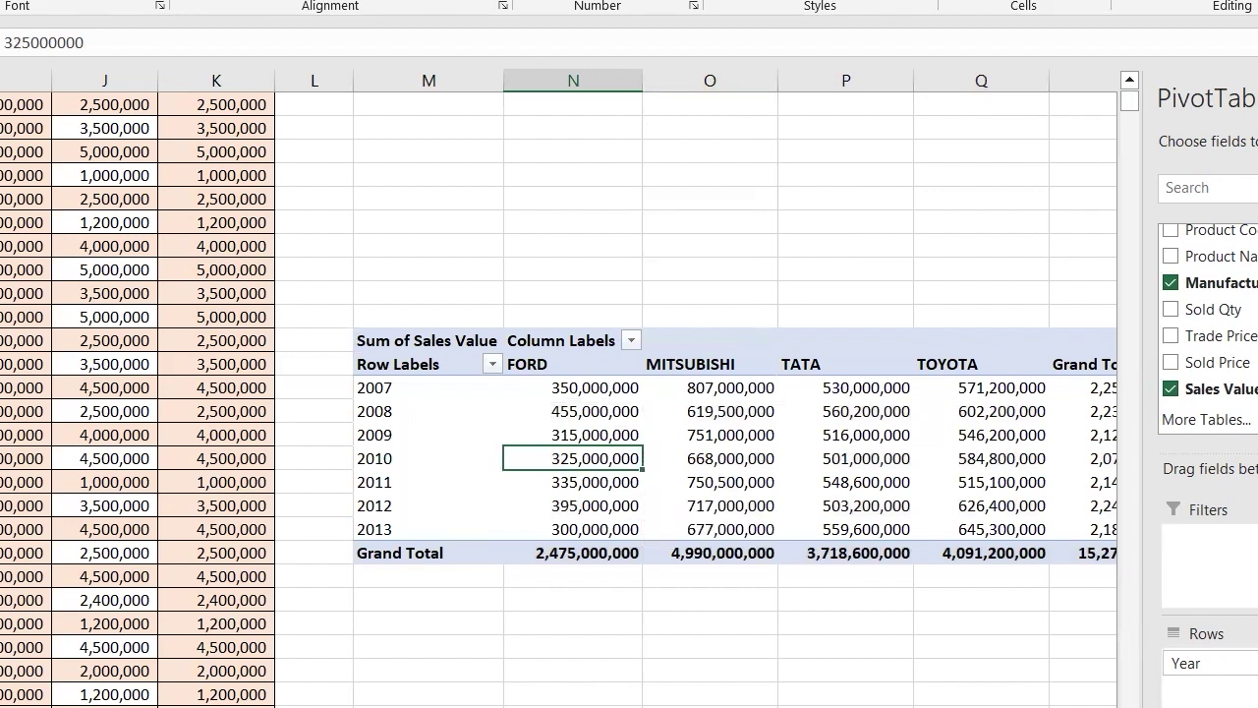
{"action": "left_click", "coordinate": [1213, 664]}
{"action": "left_click", "coordinate": [1215, 603]}
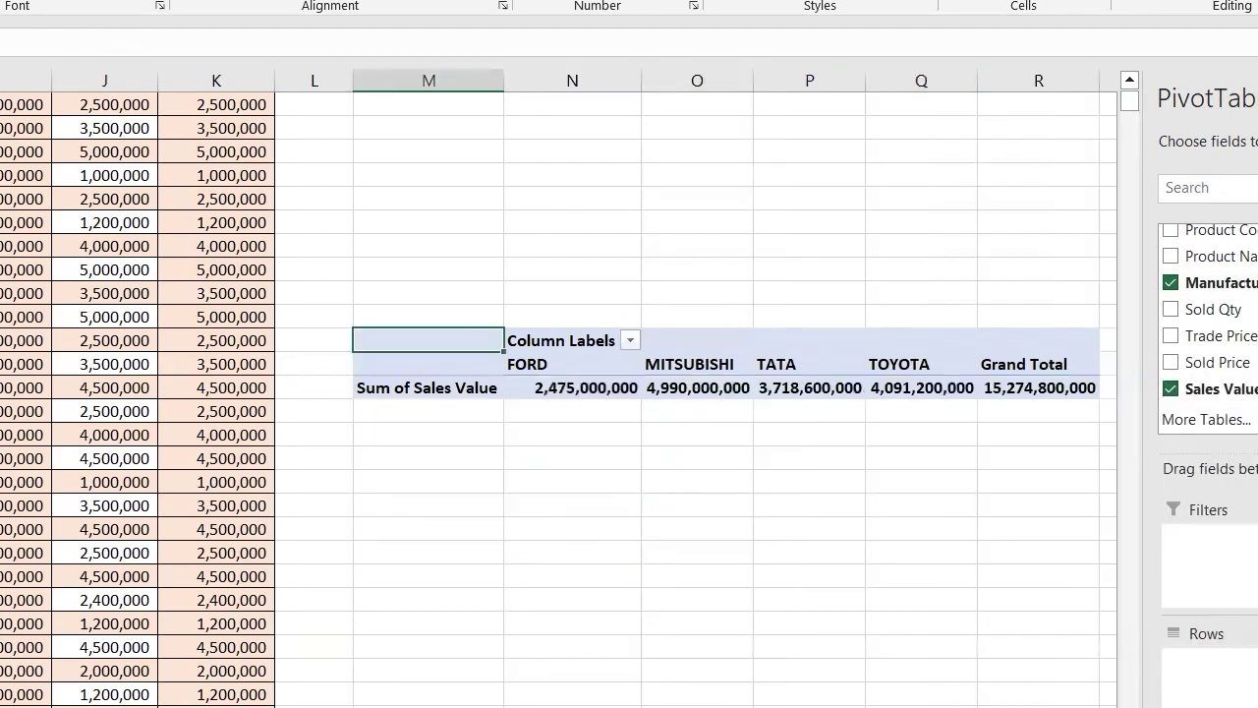
{"action": "scroll", "coordinate": [1240, 330], "scroll_direction": "up", "scroll_amount": 2}
{"action": "left_click_drag", "start_coordinate": [1206, 293], "coordinate": [1218, 661]}
{"action": "left_click", "coordinate": [389, 387]}
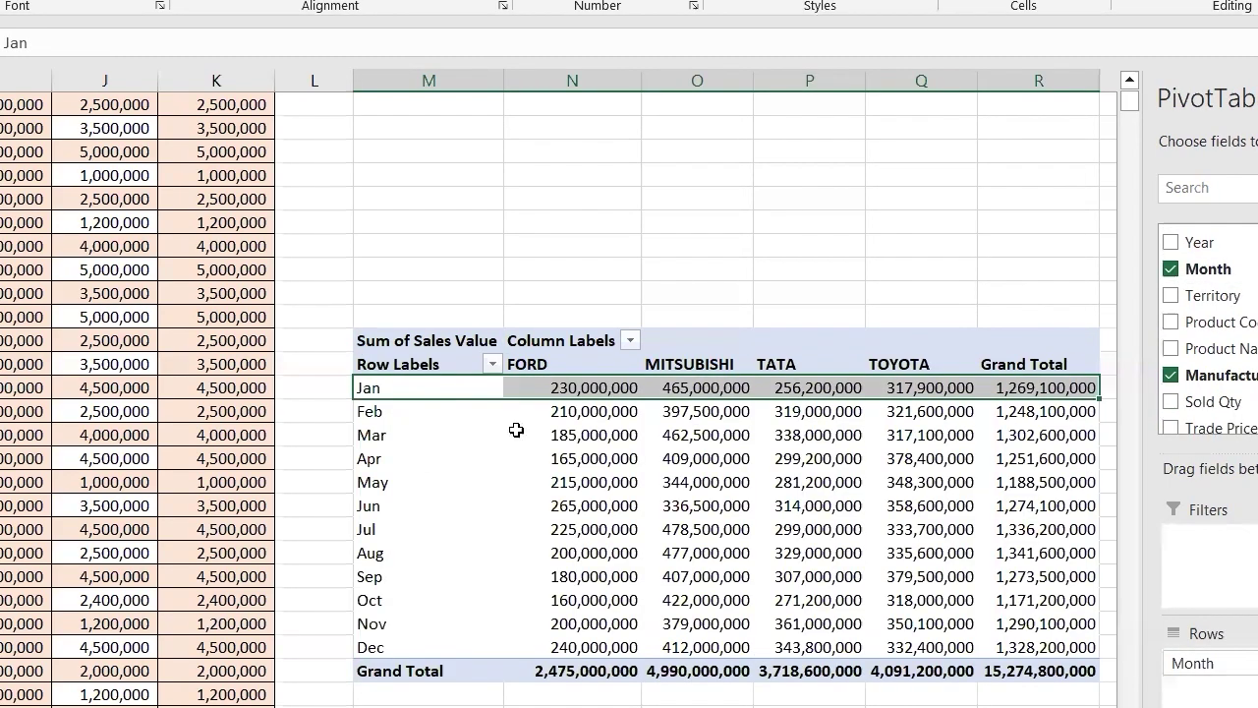
{"action": "scroll", "coordinate": [225, 388], "scroll_direction": "right", "scroll_amount": 2}
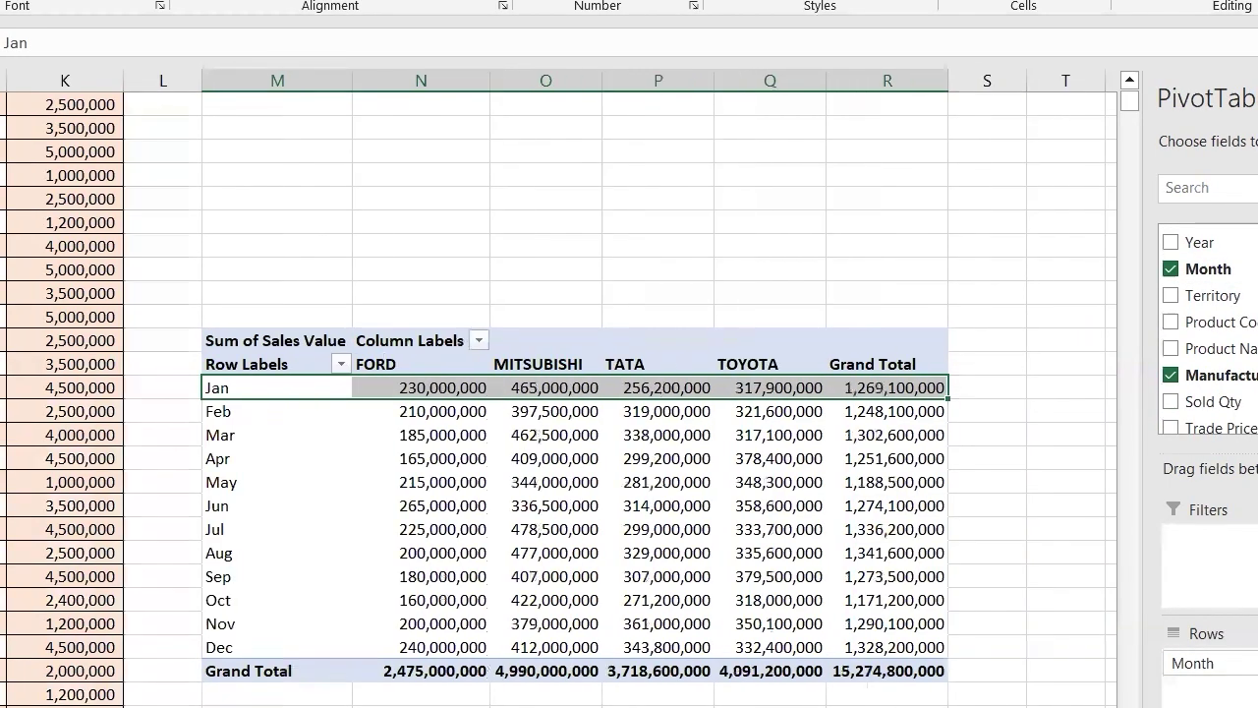
{"action": "left_click", "coordinate": [242, 481]}
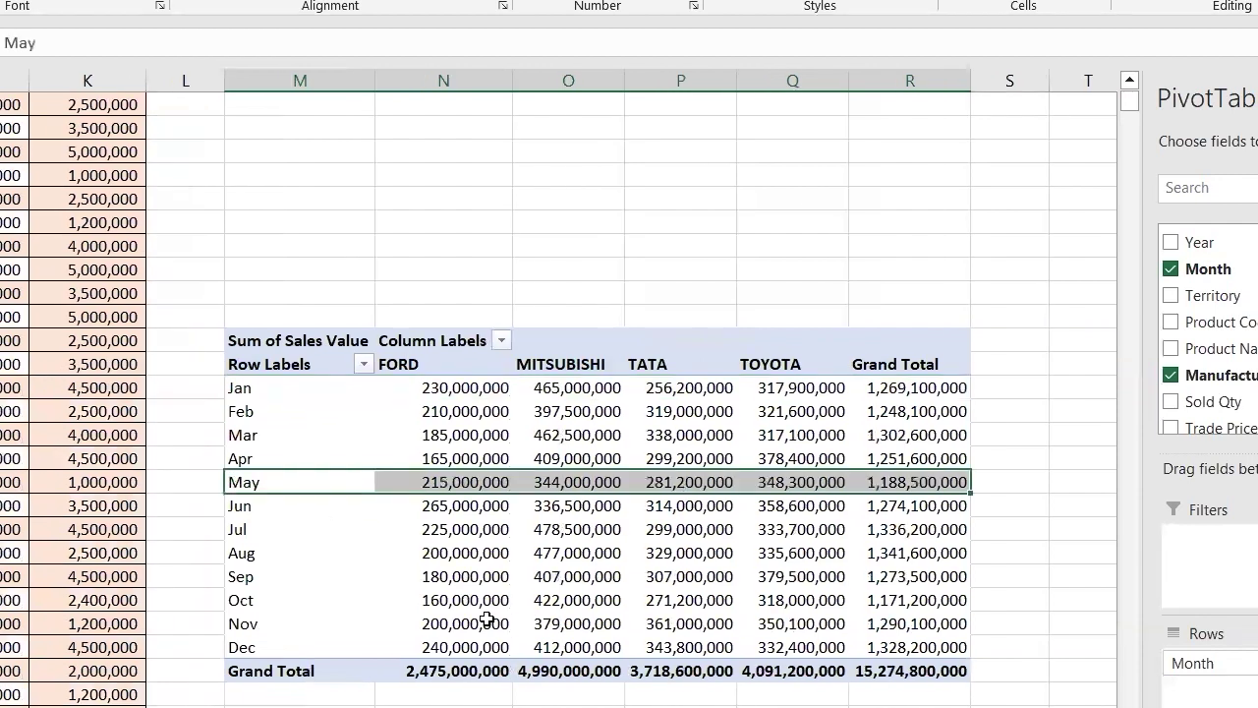
Add Year as a PivotTable filter, restrict it to 2007, and select the monthly values.
{"action": "mouse_move", "coordinate": [486, 619]}
{"action": "mouse_move", "coordinate": [792, 557]}
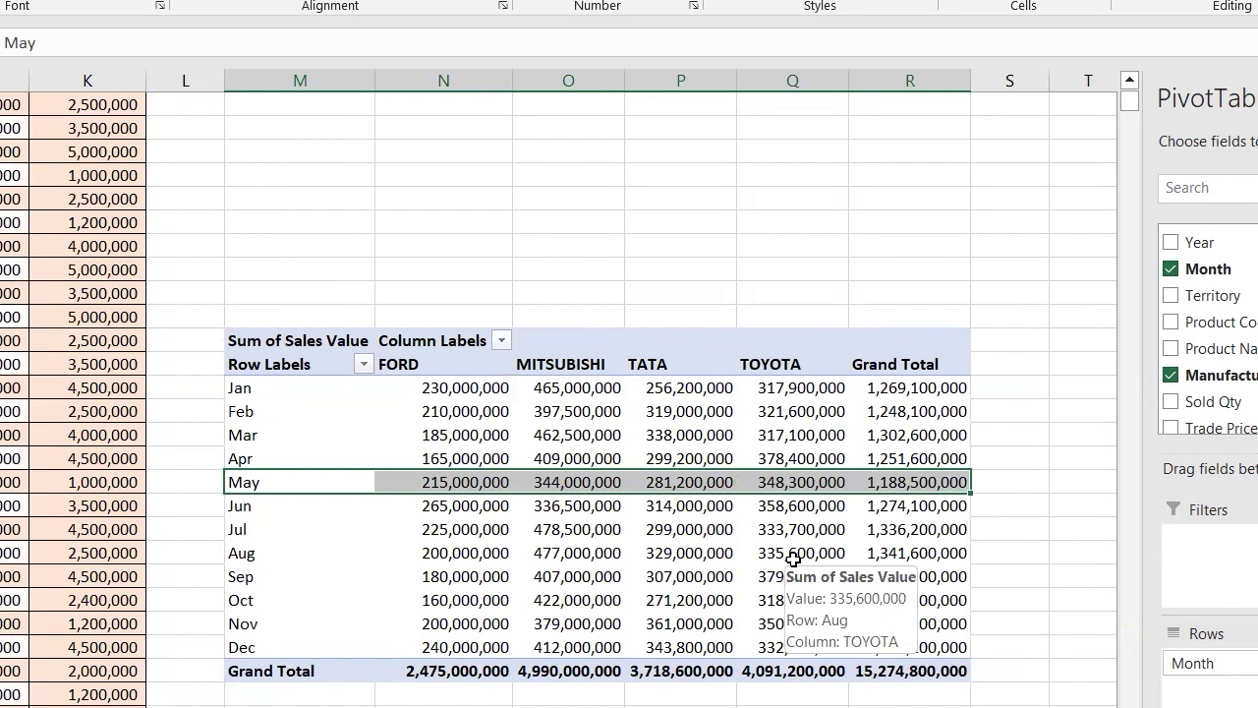
{"action": "left_click_drag", "start_coordinate": [1189, 243], "coordinate": [1239, 549]}
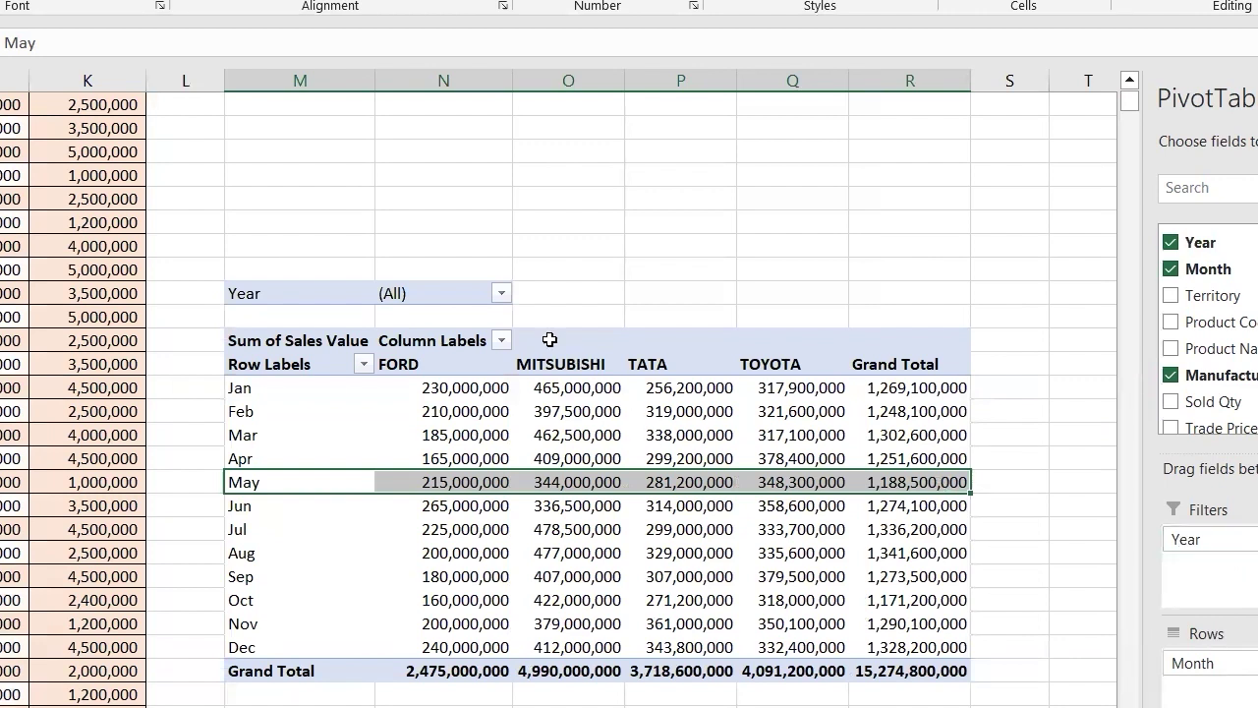
{"action": "left_click", "coordinate": [501, 293]}
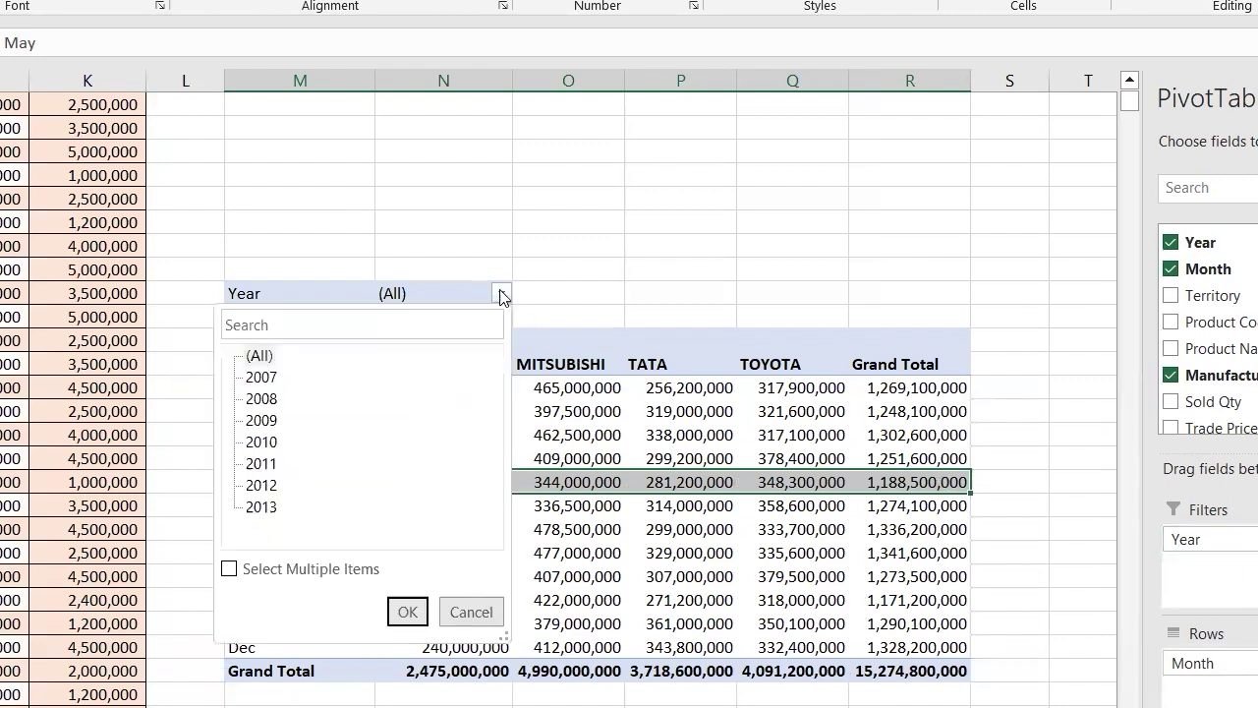
{"action": "left_click", "coordinate": [229, 568]}
{"action": "left_click", "coordinate": [249, 354]}
{"action": "left_click", "coordinate": [249, 376]}
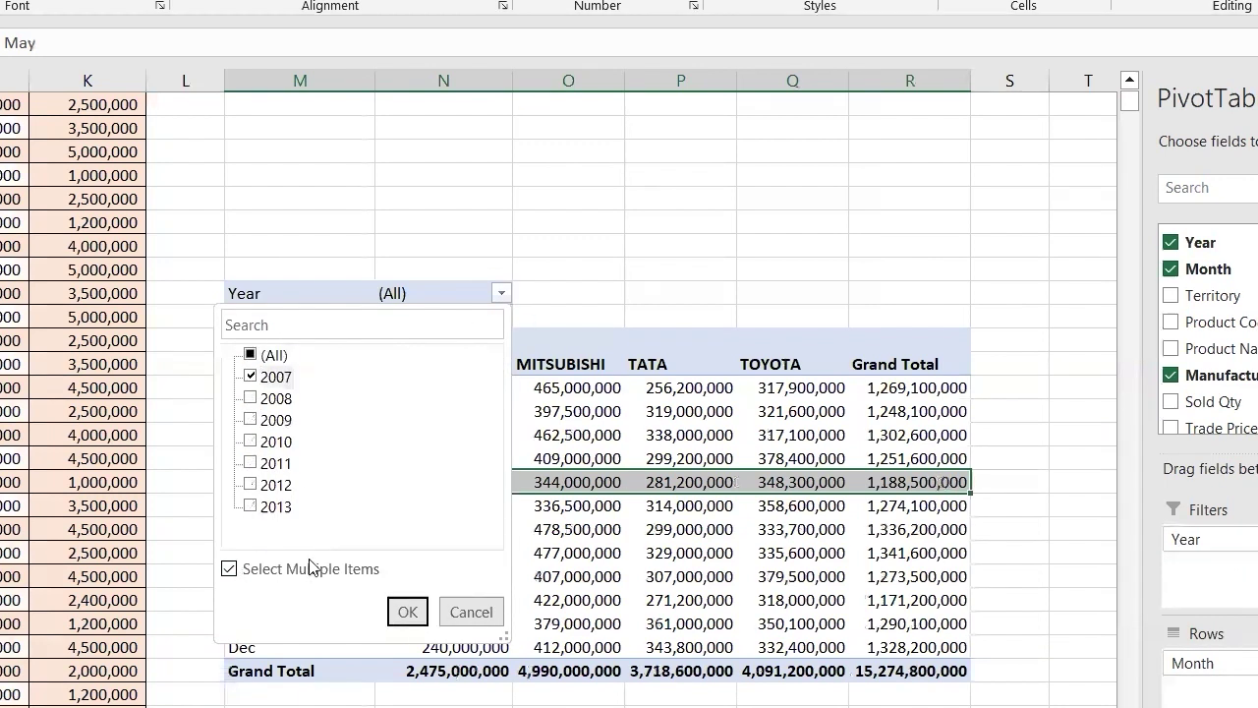
{"action": "left_click", "coordinate": [407, 611]}
{"action": "left_click_drag", "start_coordinate": [480, 387], "coordinate": [832, 638]}
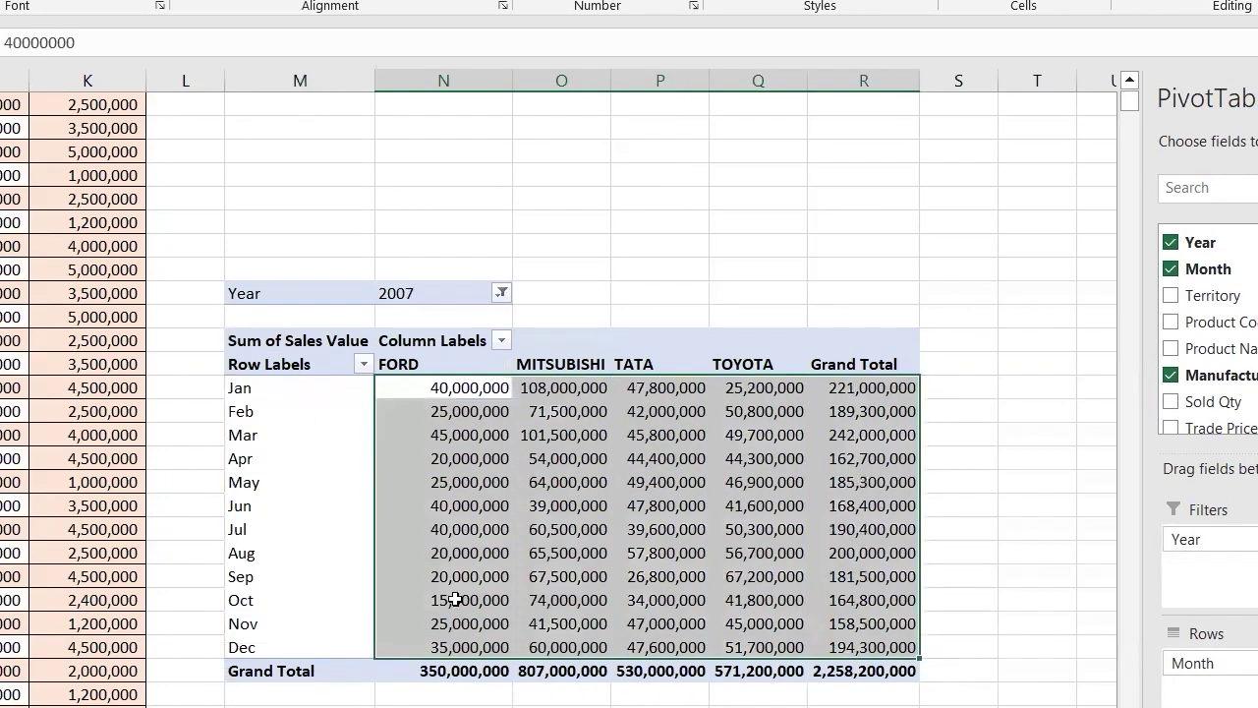
{"action": "mouse_move", "coordinate": [563, 457]}
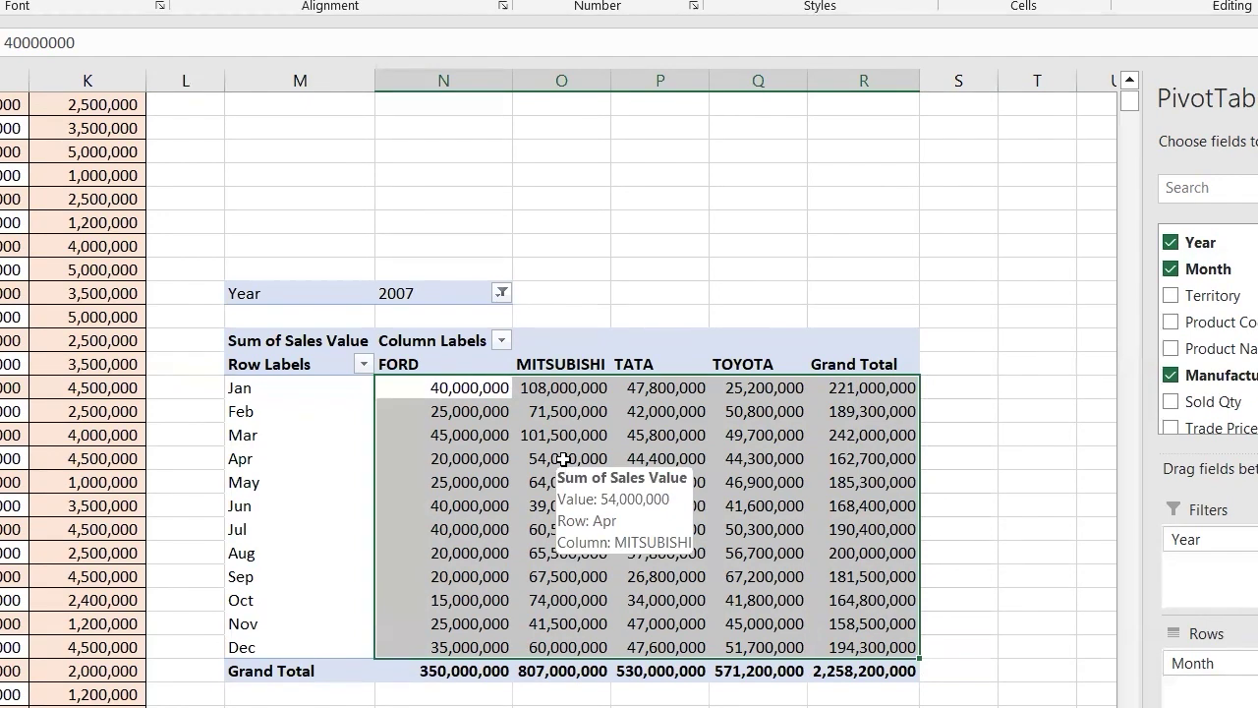
Add 2010 to the PivotTable's Year filter alongside 2007.
{"action": "left_click", "coordinate": [500, 292]}
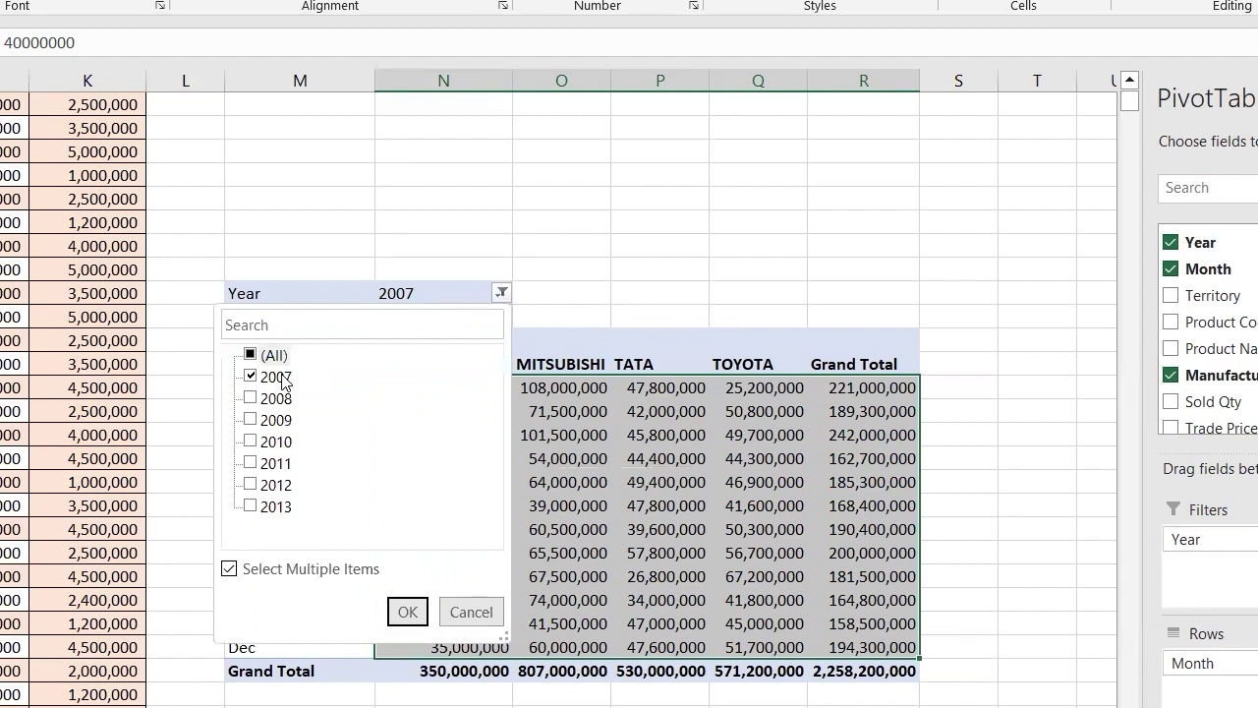
{"action": "left_click", "coordinate": [249, 441]}
{"action": "left_click", "coordinate": [470, 612]}
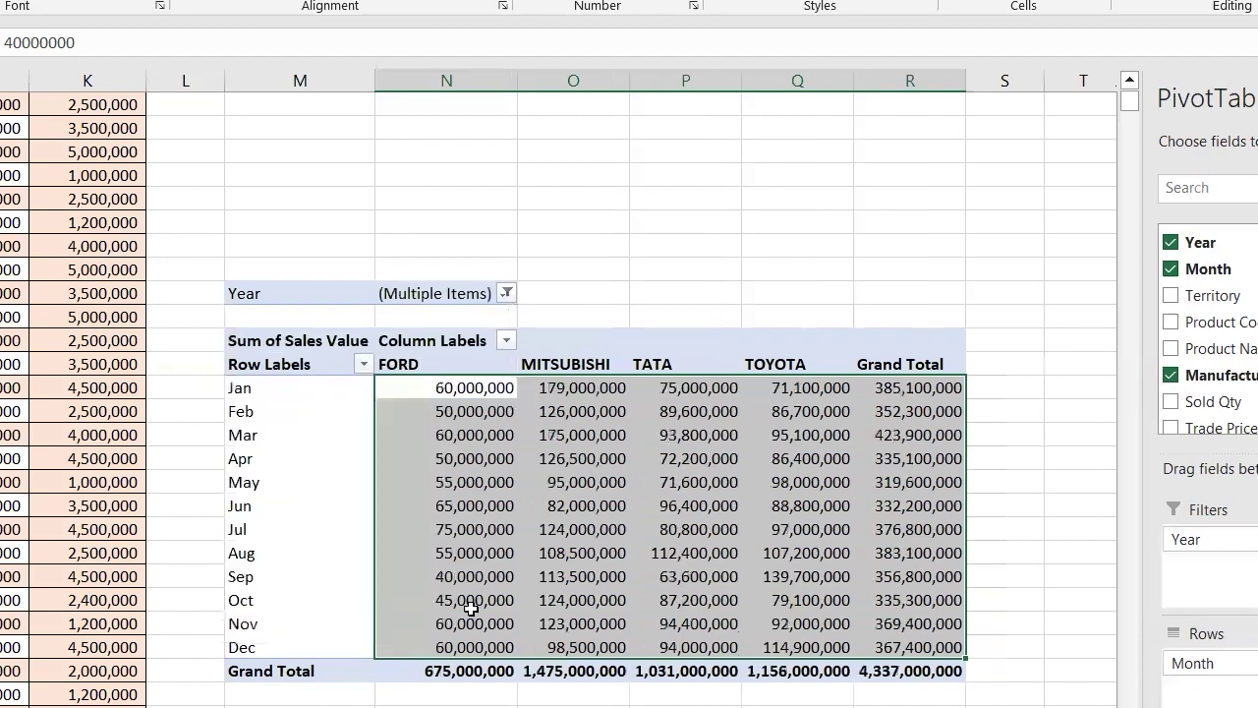
Filter the PivotTable to the years 2007 and 2012.
{"action": "left_click", "coordinate": [505, 292]}
{"action": "left_click", "coordinate": [256, 441]}
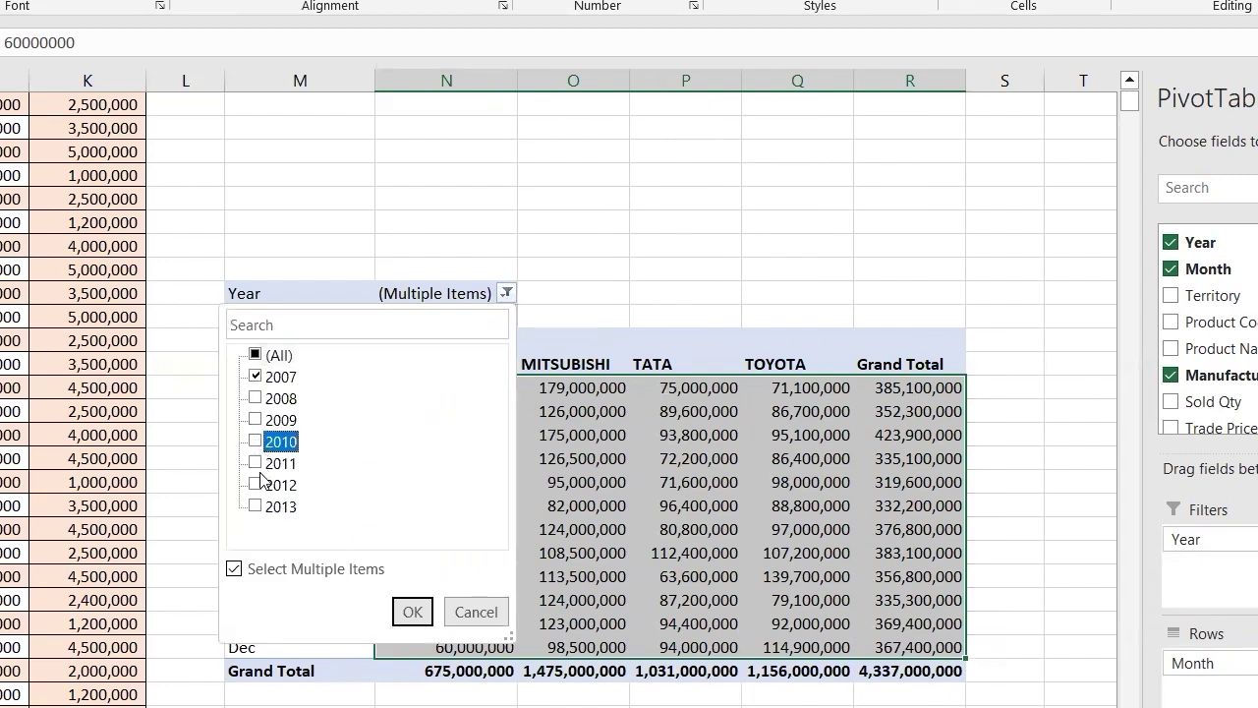
{"action": "left_click", "coordinate": [254, 485]}
{"action": "left_click", "coordinate": [412, 611]}
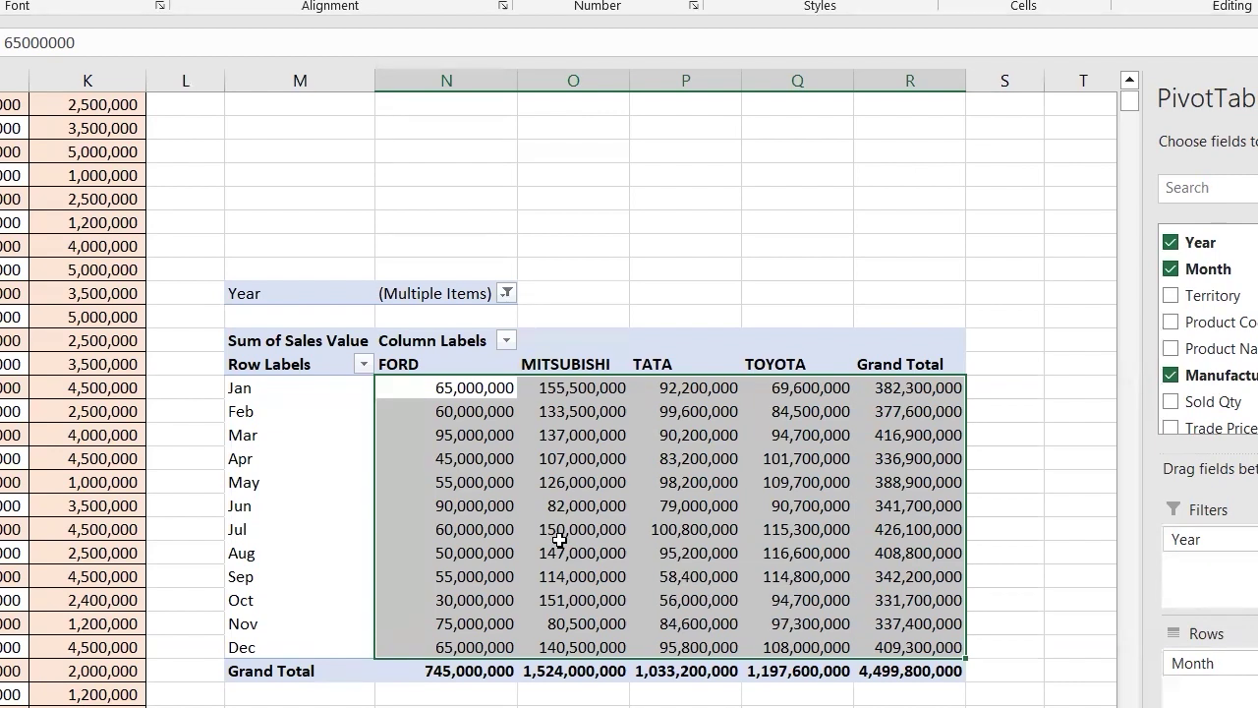
Try grouping the Jan, Feb and Mar row labels in the PivotTable, and undo the grouping.
{"action": "left_click", "coordinate": [259, 387]}
{"action": "left_click", "coordinate": [273, 452]}
{"action": "left_click", "coordinate": [260, 388]}
{"action": "left_click", "coordinate": [334, 424]}
{"action": "left_click", "coordinate": [299, 376]}
{"action": "left_click_drag", "start_coordinate": [279, 388], "coordinate": [270, 425]}
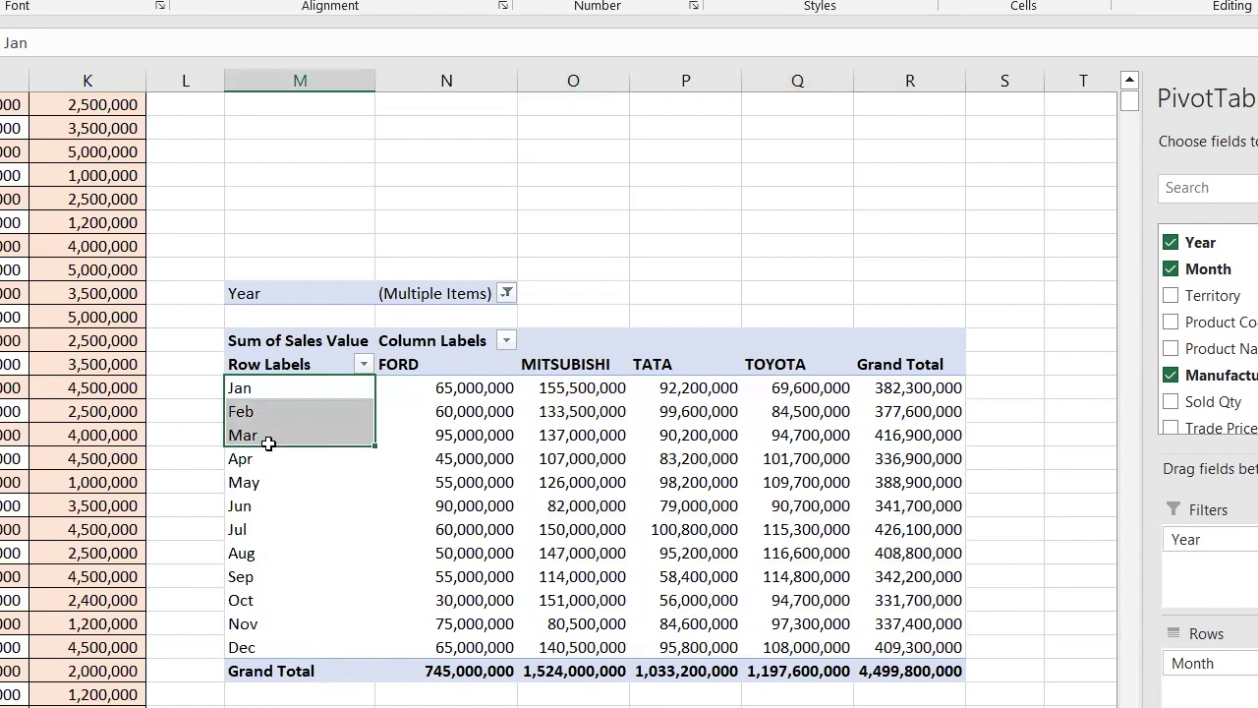
{"action": "right_click", "coordinate": [277, 411]}
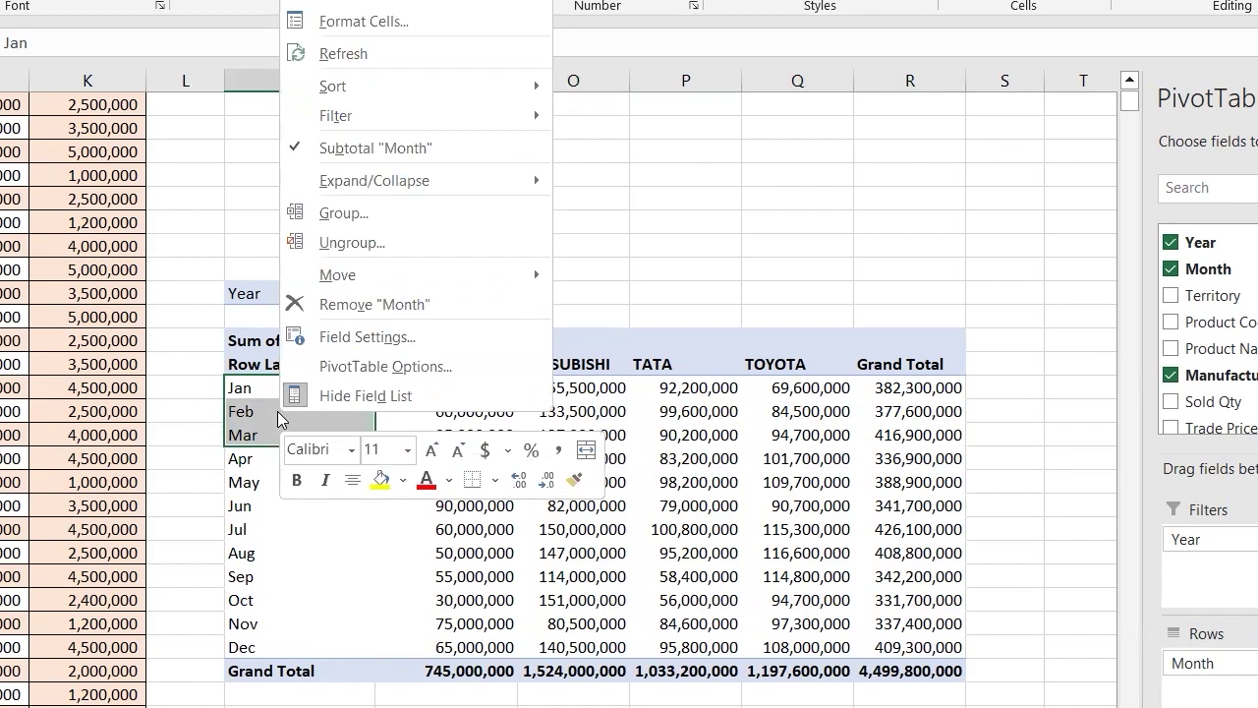
{"action": "left_click", "coordinate": [340, 213]}
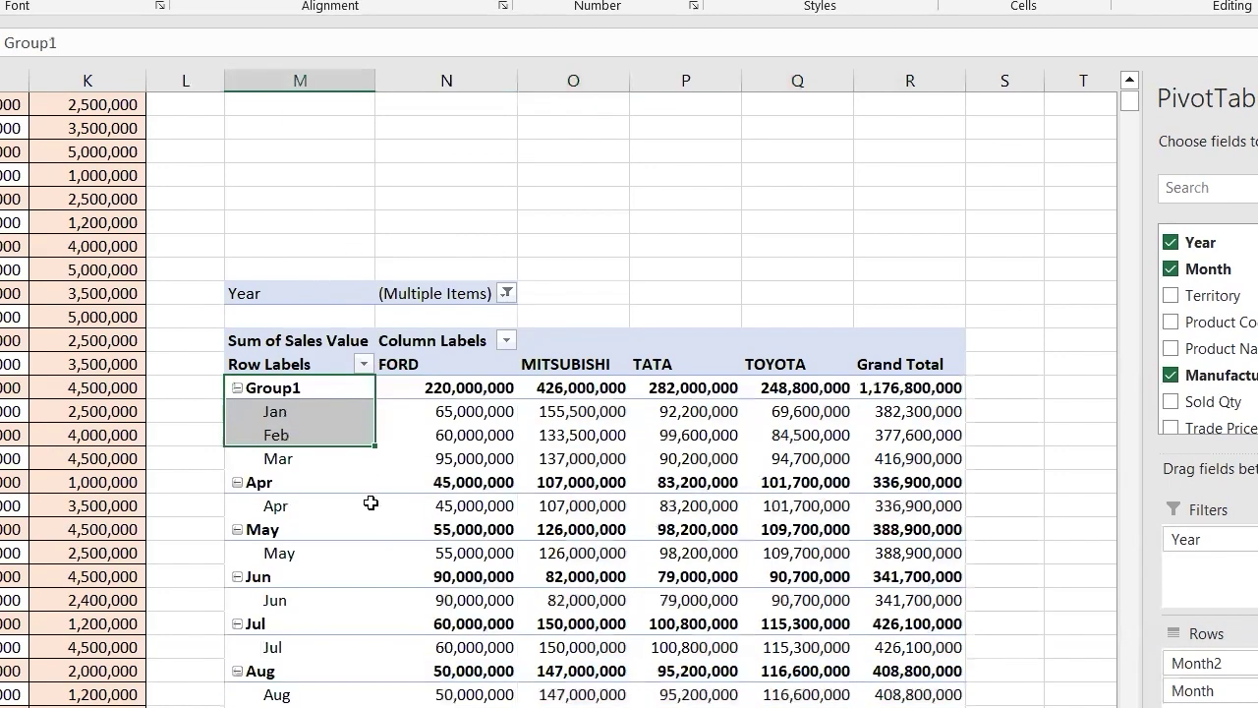
{"action": "scroll", "coordinate": [352, 521], "scroll_direction": "down", "scroll_amount": 2}
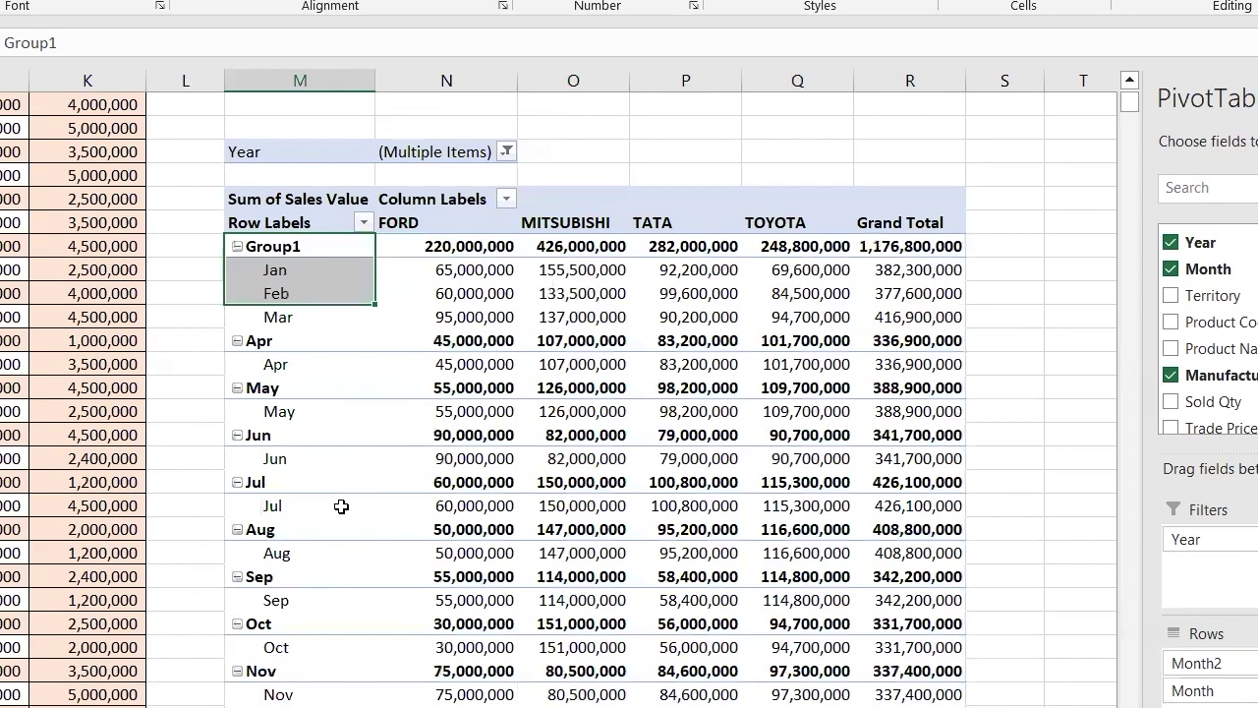
{"action": "key", "text": "ctrl+z"}
Try grouping all month labels from Jan to Dec into a single group, and undo it.
{"action": "left_click_drag", "start_coordinate": [281, 245], "coordinate": [276, 480]}
{"action": "right_click", "coordinate": [287, 450]}
{"action": "key", "text": "Escape"}
{"action": "left_click_drag", "start_coordinate": [258, 251], "coordinate": [249, 481]}
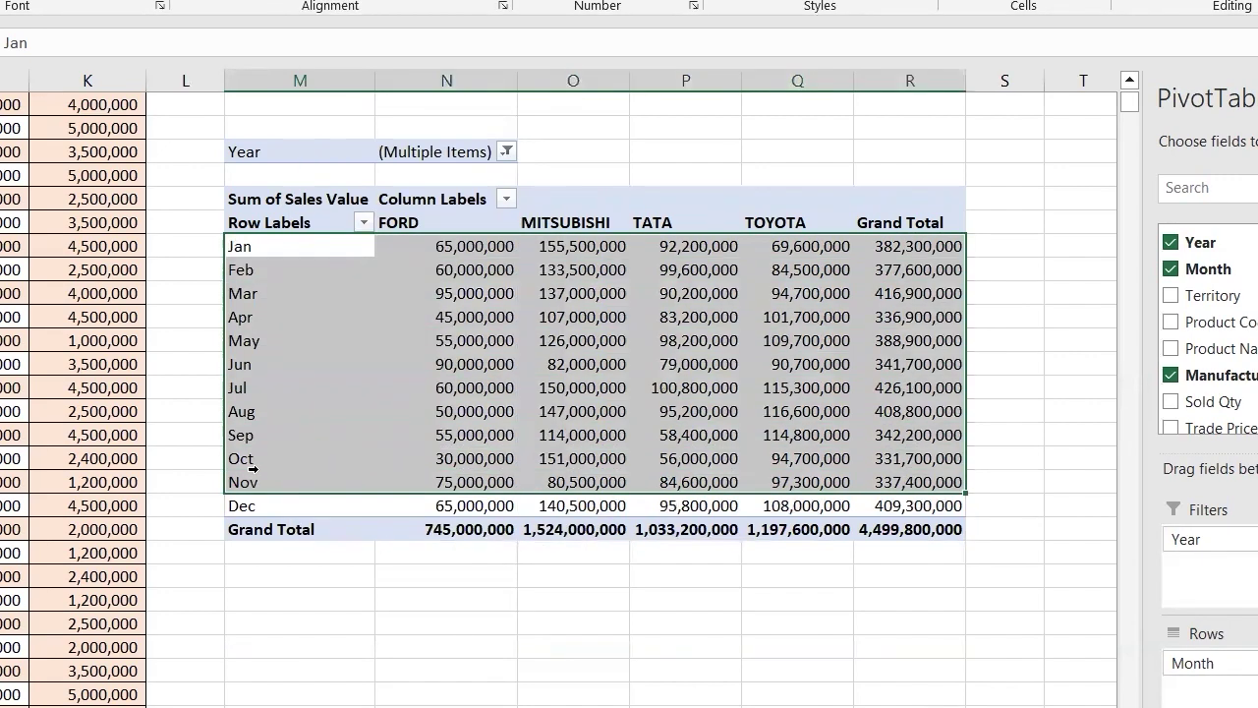
{"action": "left_click", "coordinate": [298, 330]}
{"action": "left_click", "coordinate": [253, 244]}
{"action": "left_click_drag", "start_coordinate": [287, 250], "coordinate": [273, 501]}
{"action": "right_click", "coordinate": [278, 433]}
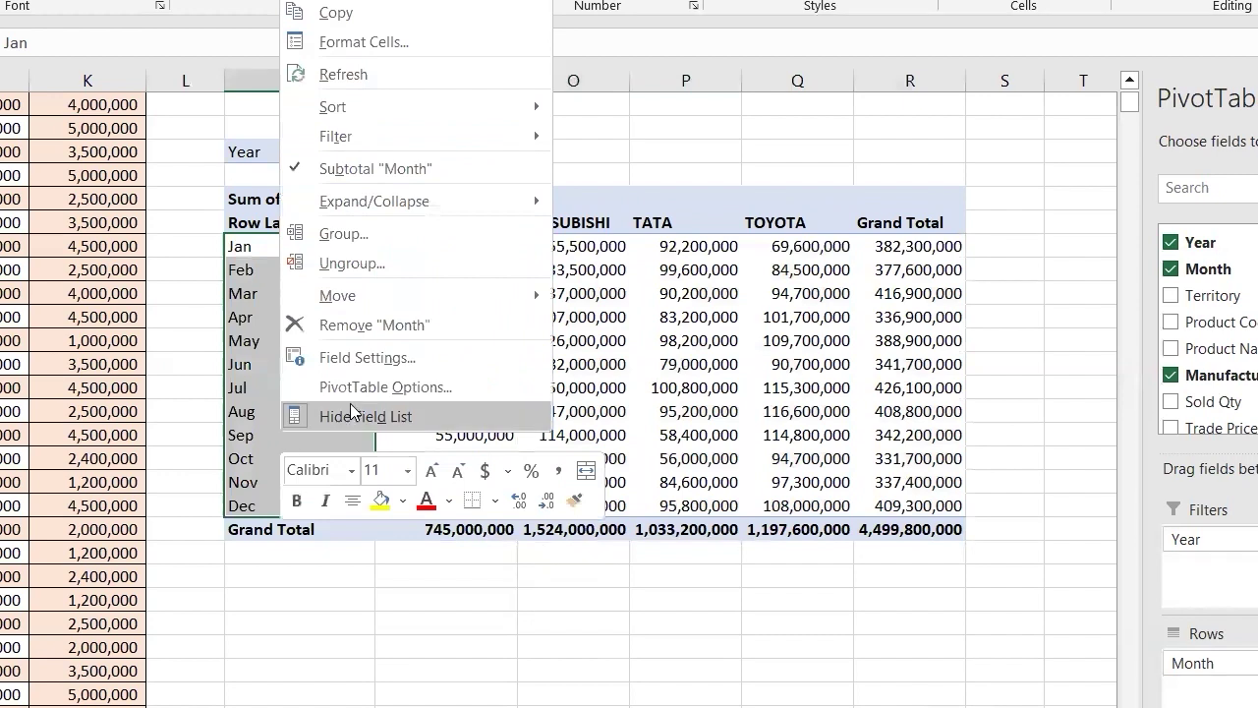
{"action": "left_click", "coordinate": [352, 234]}
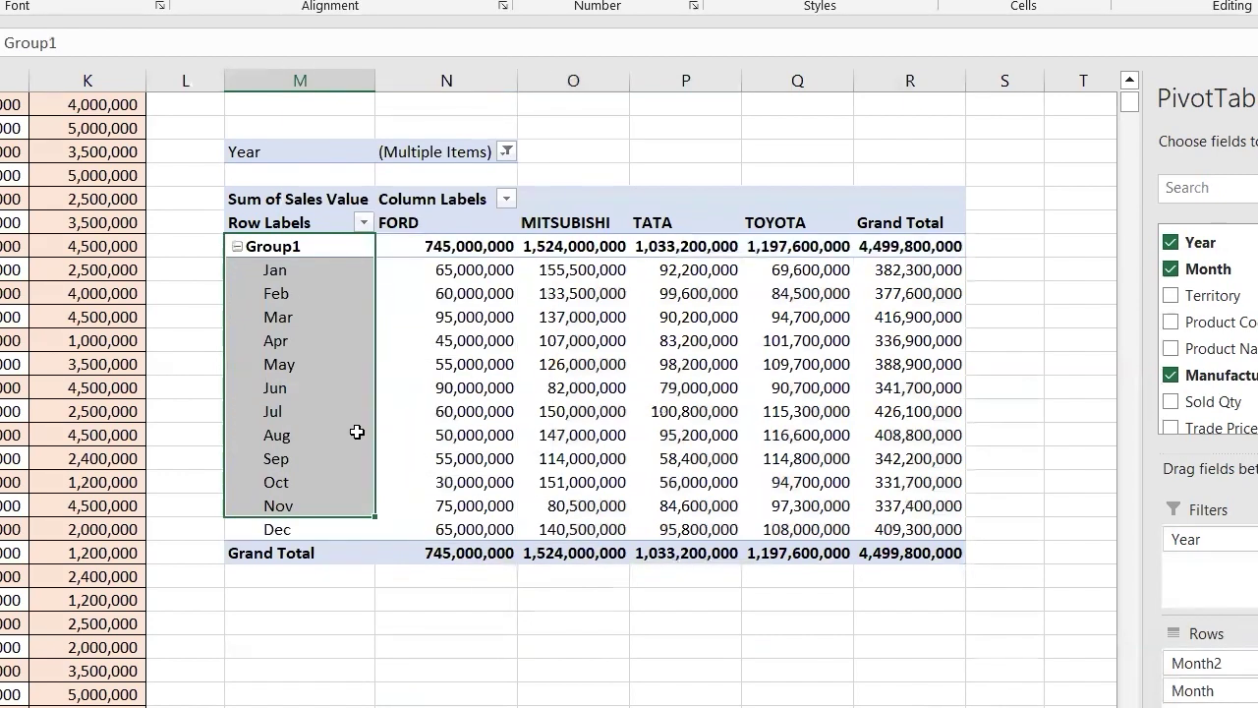
{"action": "key", "text": "ctrl+z"}
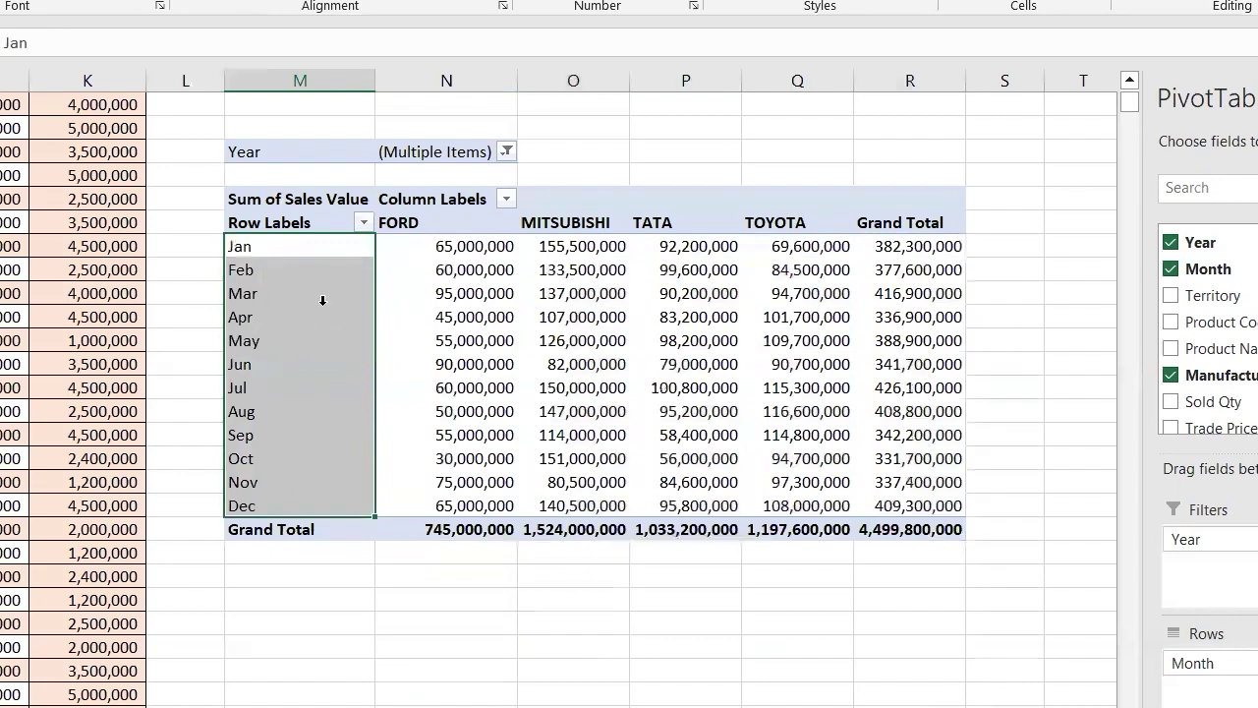
Look at the label filter options for the PivotTable's Row Labels without applying any filter.
{"action": "left_click", "coordinate": [362, 226]}
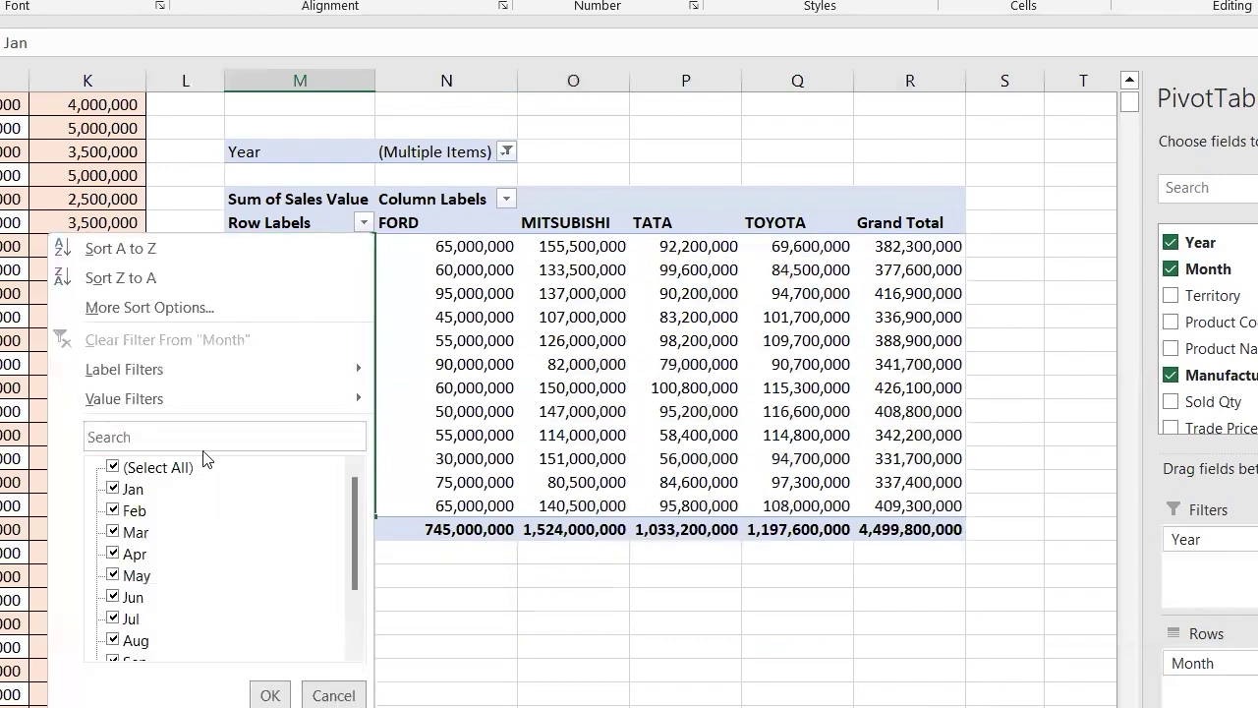
{"action": "mouse_move", "coordinate": [155, 377]}
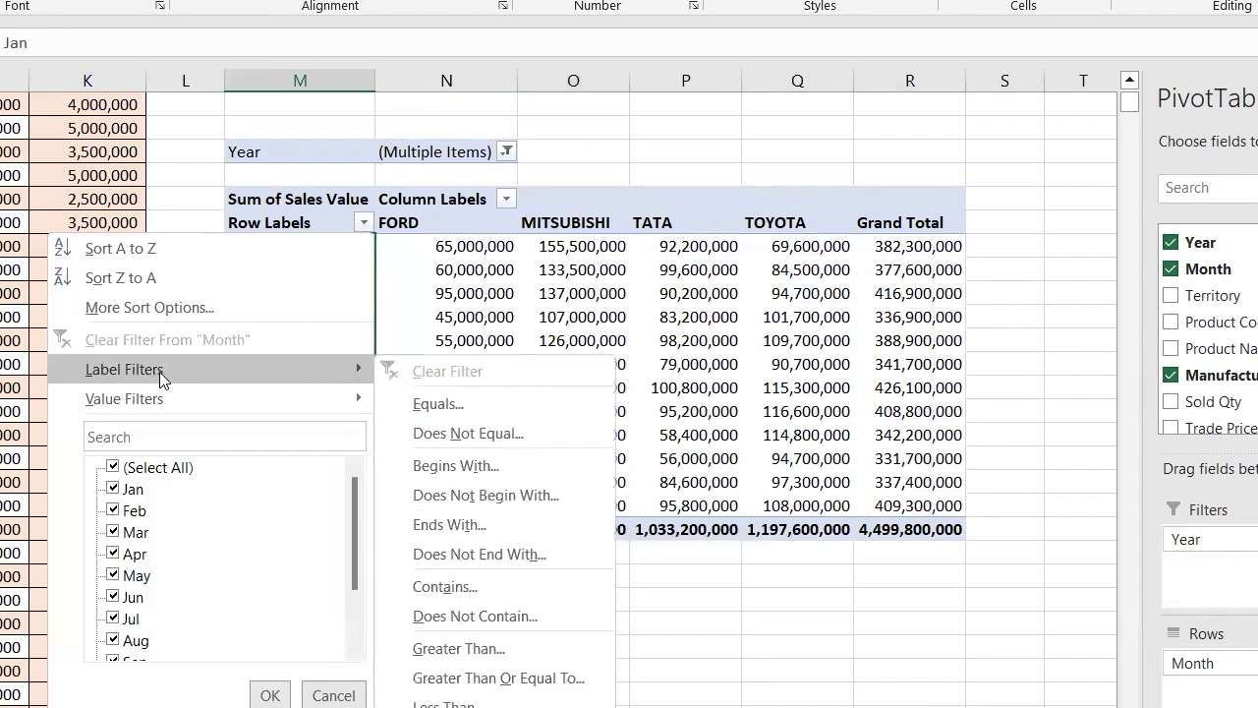
{"action": "left_click", "coordinate": [824, 664]}
{"action": "left_click", "coordinate": [266, 255]}
{"action": "left_click", "coordinate": [369, 360]}
{"action": "left_click", "coordinate": [312, 247]}
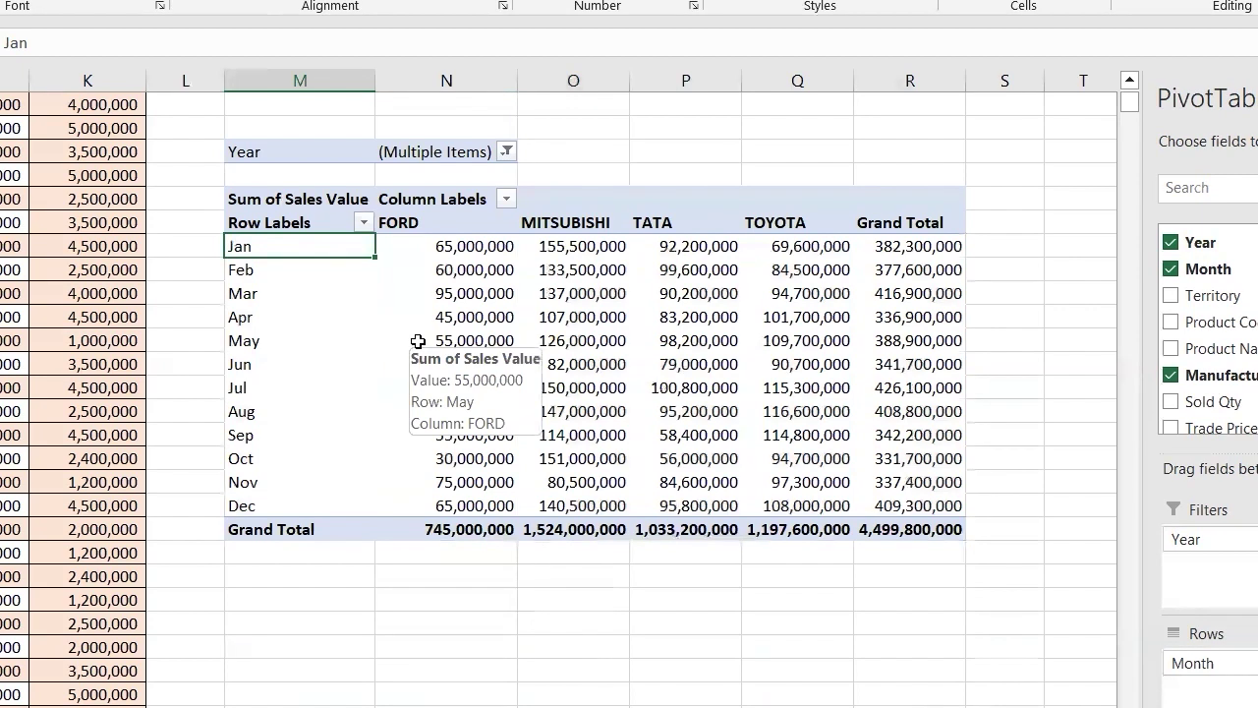
{"action": "left_click", "coordinate": [324, 341]}
{"action": "left_click", "coordinate": [263, 251]}
{"action": "left_click", "coordinate": [295, 258]}
{"action": "left_click_drag", "start_coordinate": [286, 250], "coordinate": [284, 344]}
{"action": "right_click", "coordinate": [281, 289]}
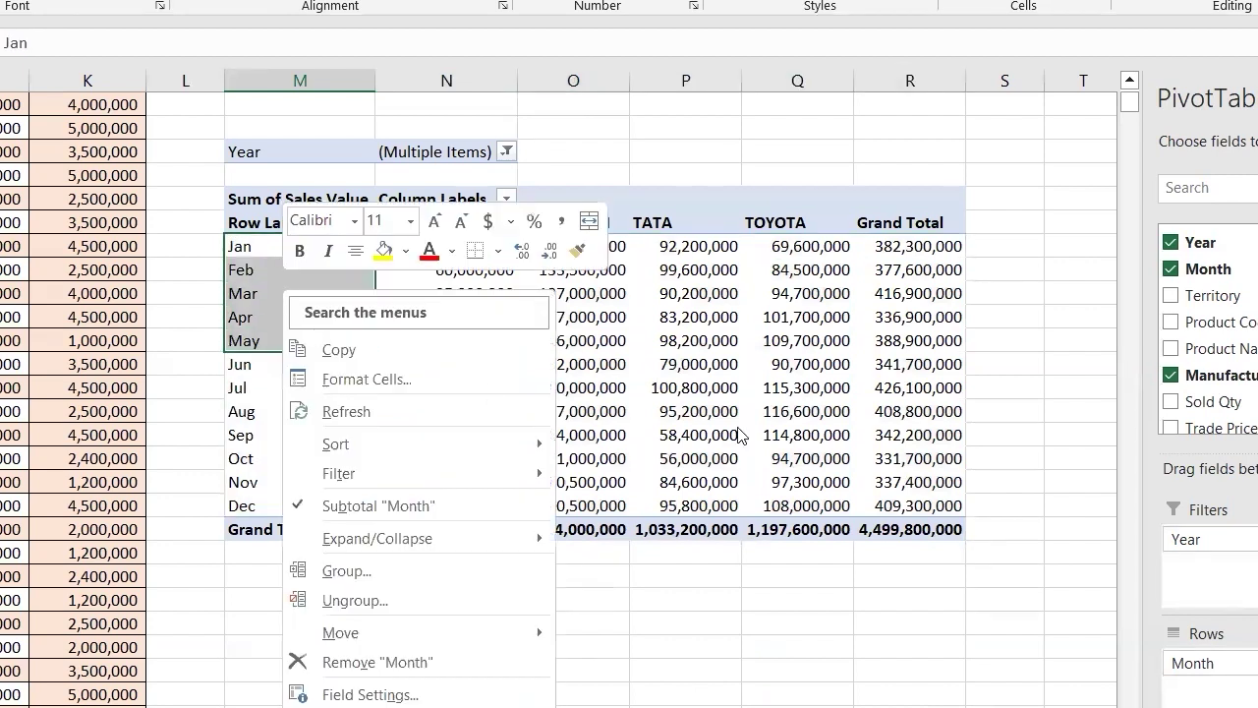
{"action": "key", "text": "Escape"}
{"action": "left_click", "coordinate": [254, 252]}
{"action": "left_click_drag", "start_coordinate": [295, 252], "coordinate": [285, 344]}
{"action": "right_click", "coordinate": [279, 299]}
{"action": "key", "text": "Escape"}
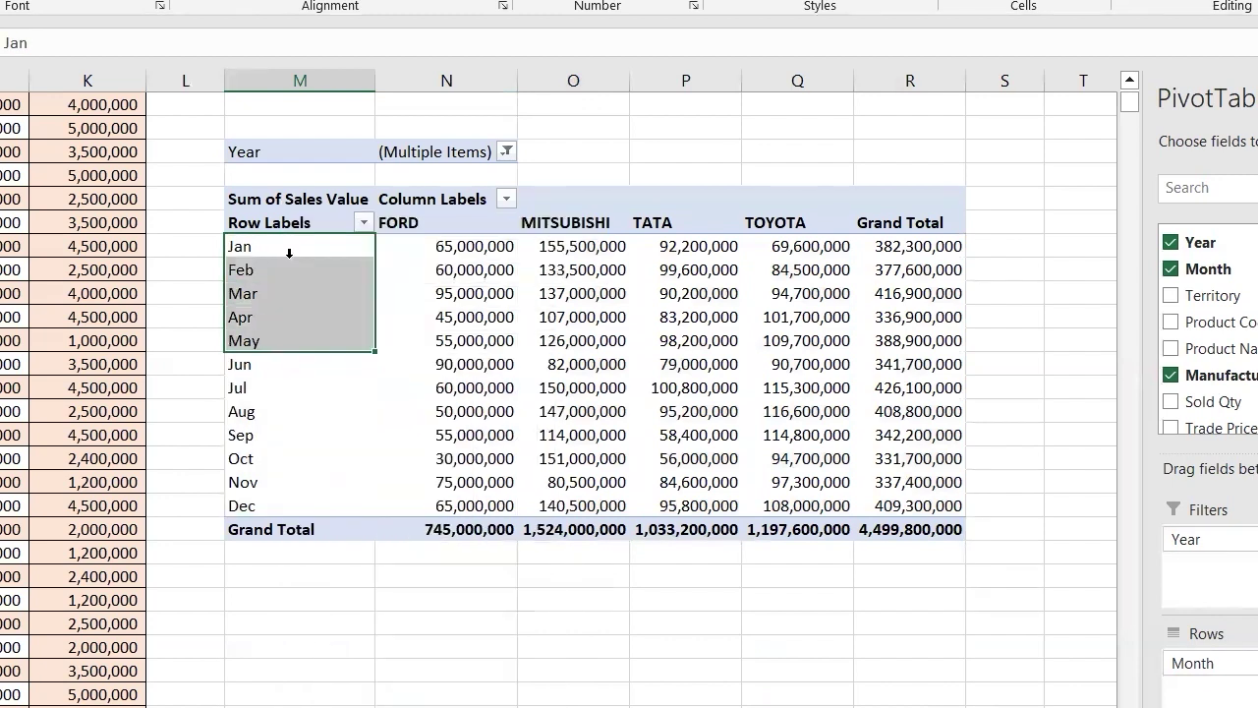
Group the Jan to Jun row labels in the PivotTable.
{"action": "left_click_drag", "start_coordinate": [289, 253], "coordinate": [282, 359]}
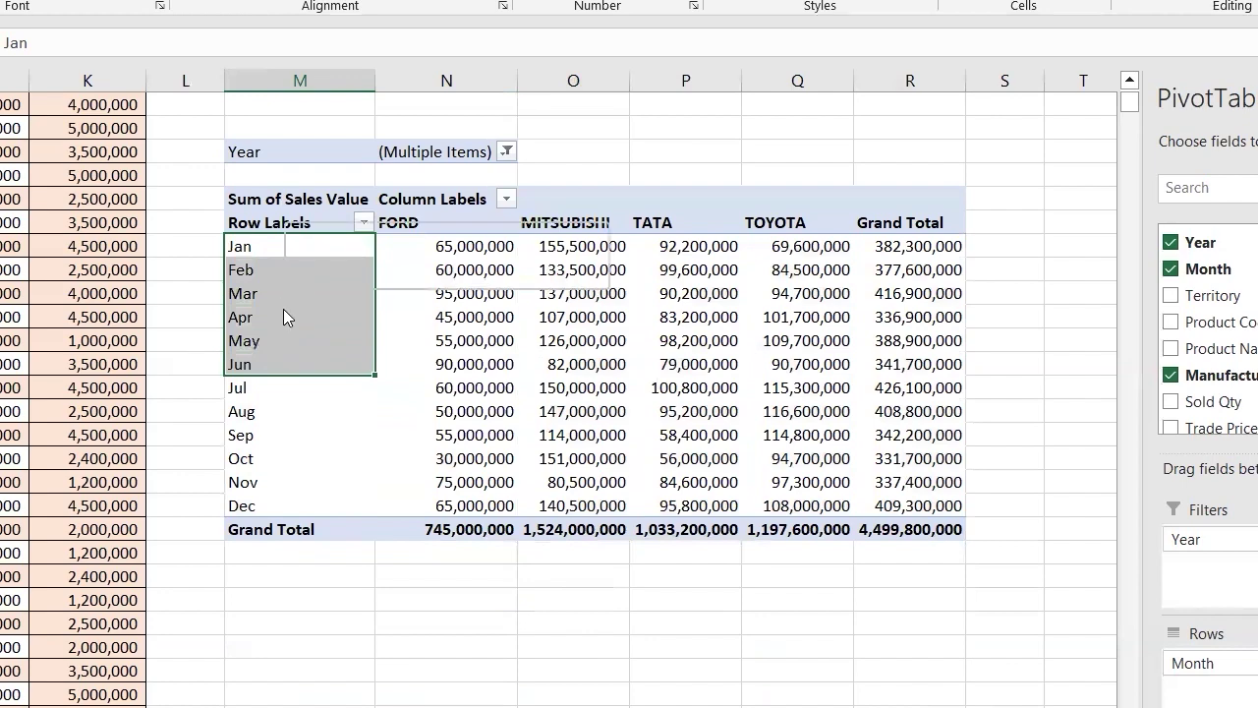
{"action": "right_click", "coordinate": [283, 309]}
{"action": "left_click", "coordinate": [344, 589]}
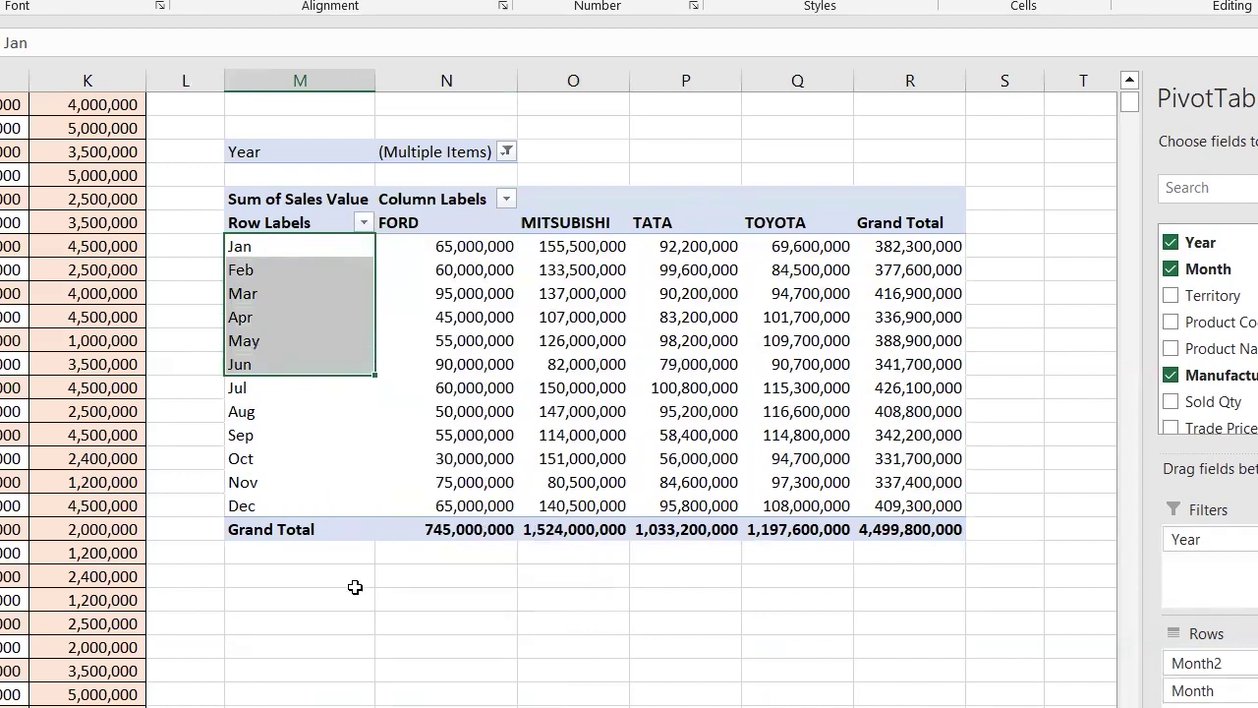
{"action": "double_click", "coordinate": [306, 413]}
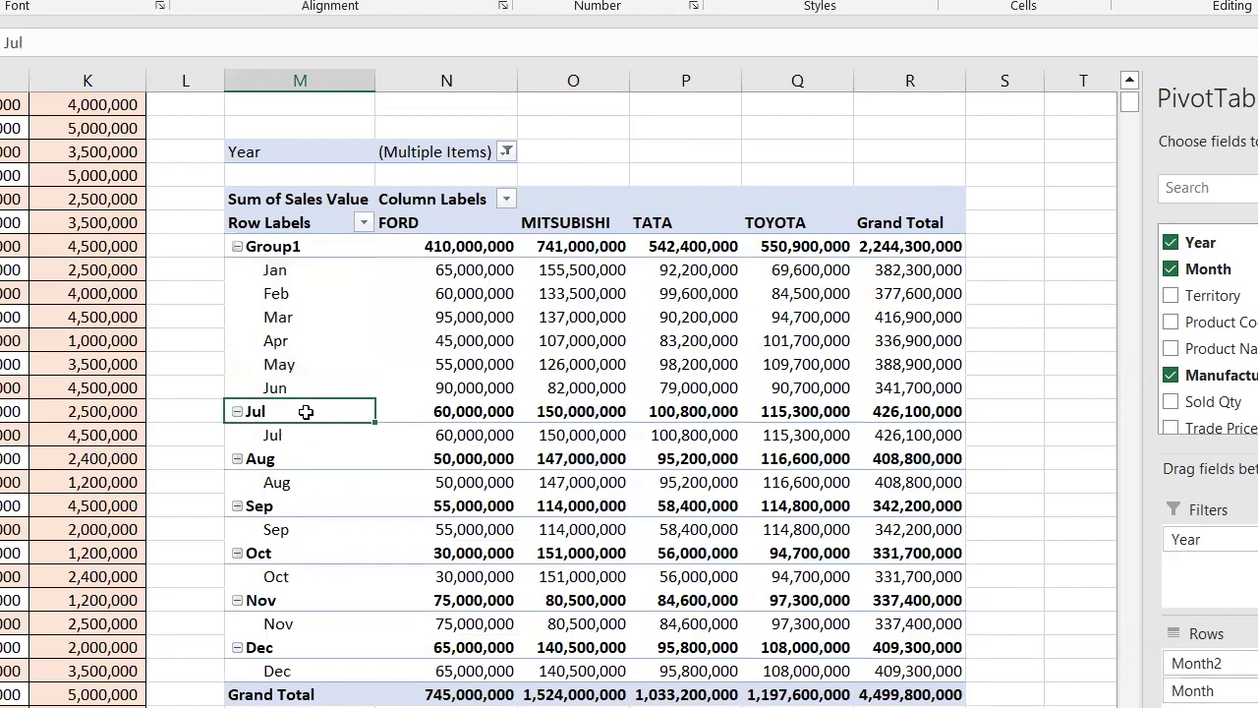
Group the Jul to Dec row labels into a second group in the PivotTable.
{"action": "left_click_drag", "start_coordinate": [397, 552], "coordinate": [384, 531]}
{"action": "left_click_drag", "start_coordinate": [299, 411], "coordinate": [285, 645]}
{"action": "right_click", "coordinate": [311, 568]}
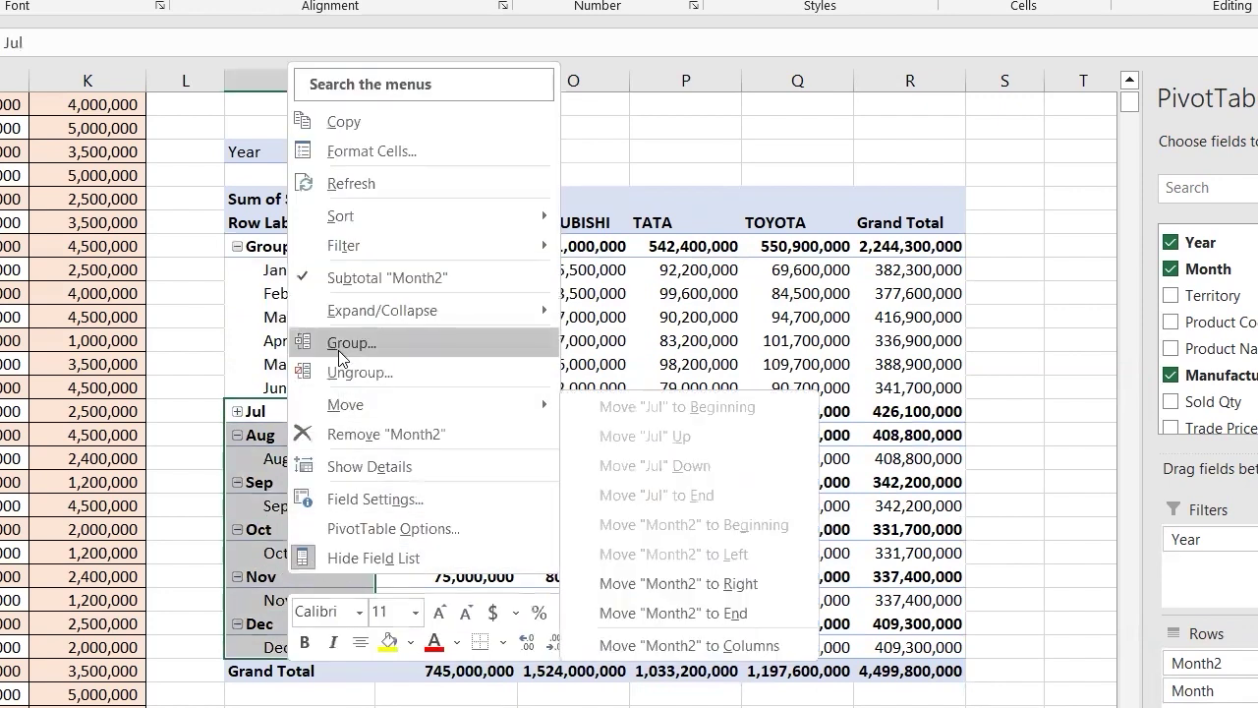
{"action": "left_click", "coordinate": [338, 343]}
Rename the January to June group as Target-1.
{"action": "left_click", "coordinate": [310, 252]}
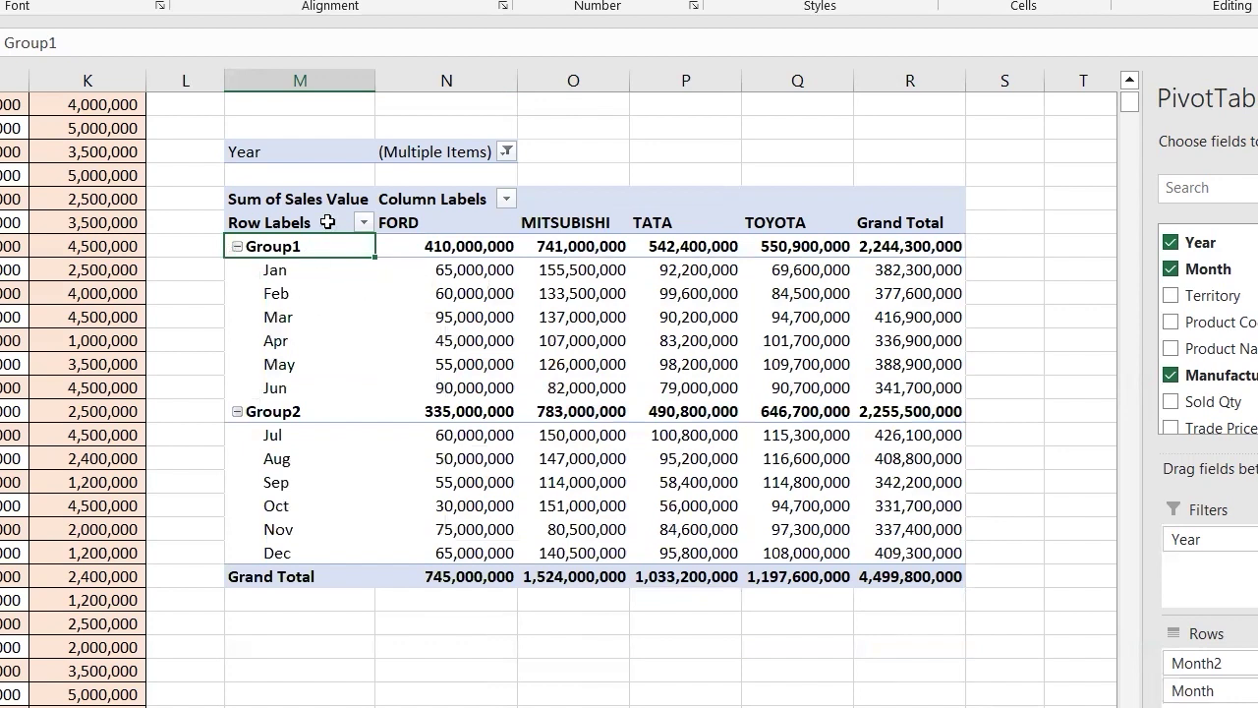
{"action": "double_click", "coordinate": [67, 37]}
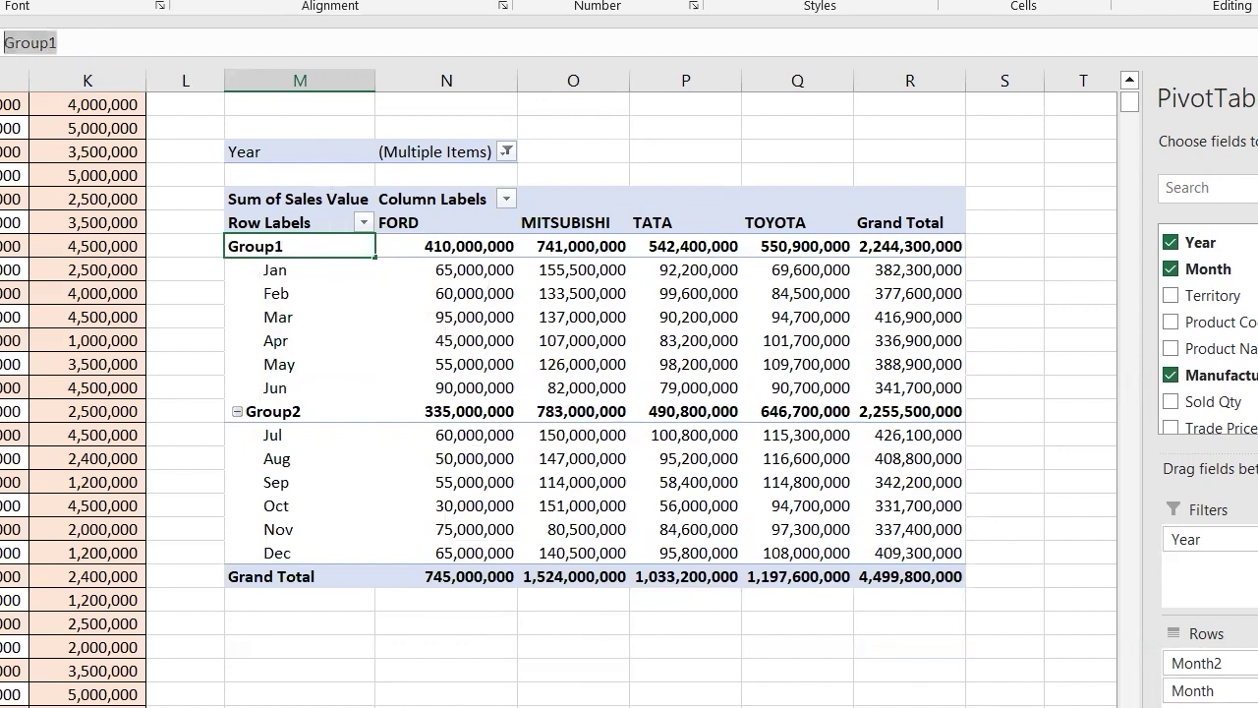
{"action": "type", "text": "Target-1"}
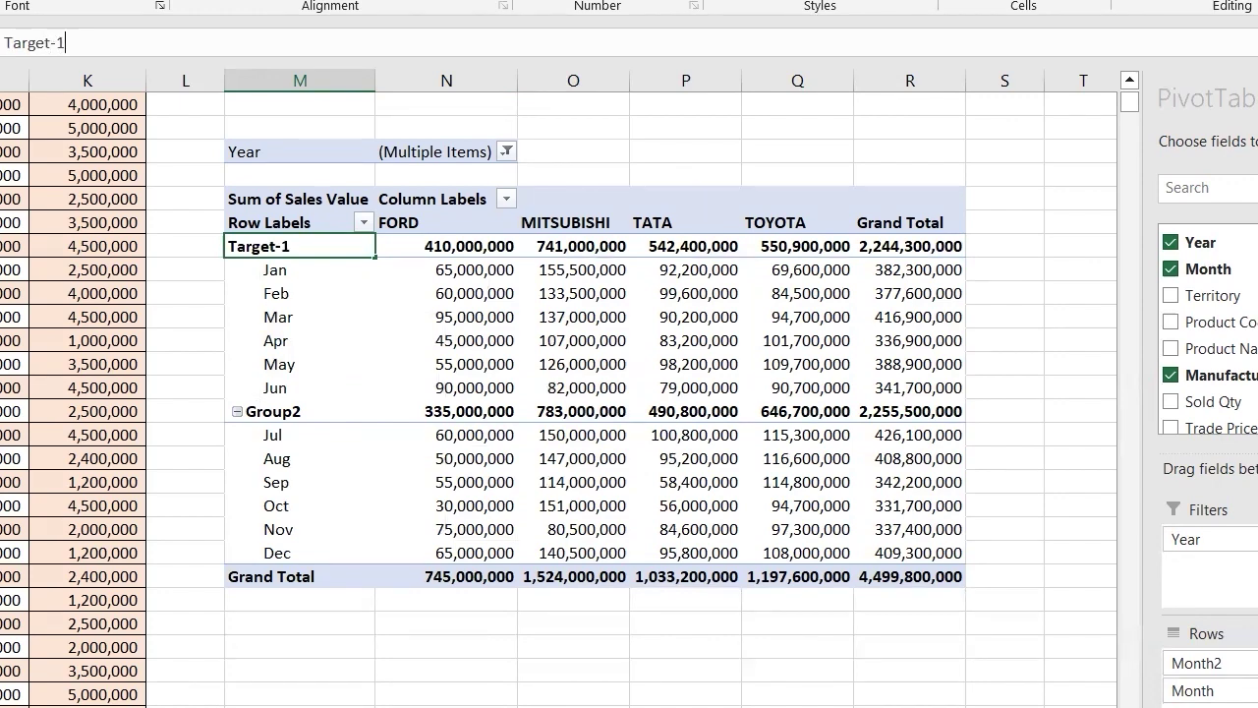
Rename the July to December group as Target-2.
{"action": "left_click", "coordinate": [311, 411]}
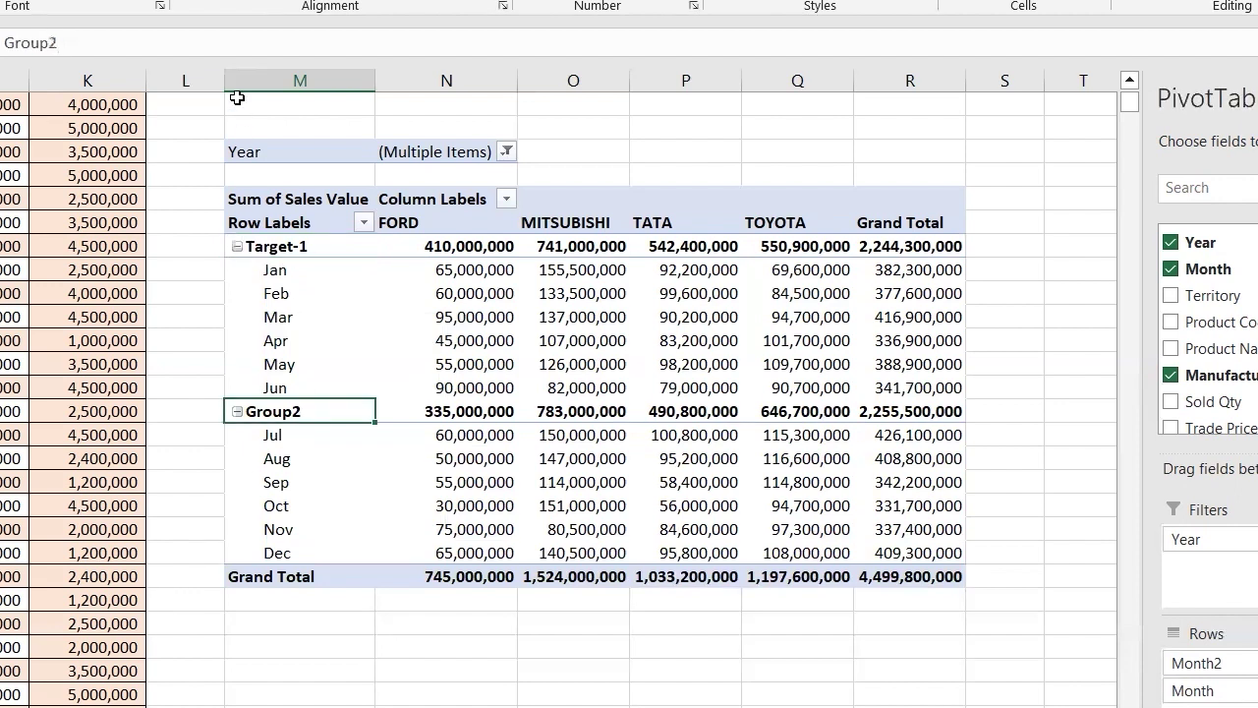
{"action": "double_click", "coordinate": [110, 39]}
{"action": "type", "text": "T"}
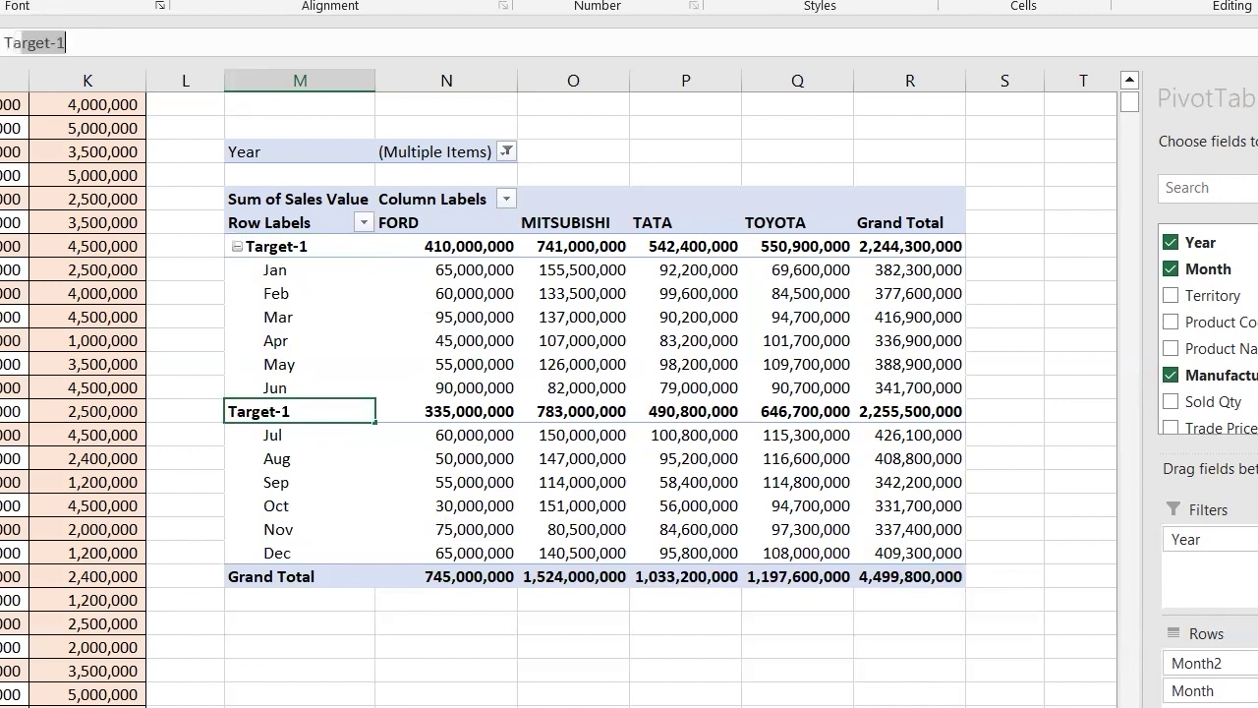
{"action": "type", "text": "arget"}
{"action": "type", "text": "="}
{"action": "type", "text": "-2"}
{"action": "key", "text": "Return"}
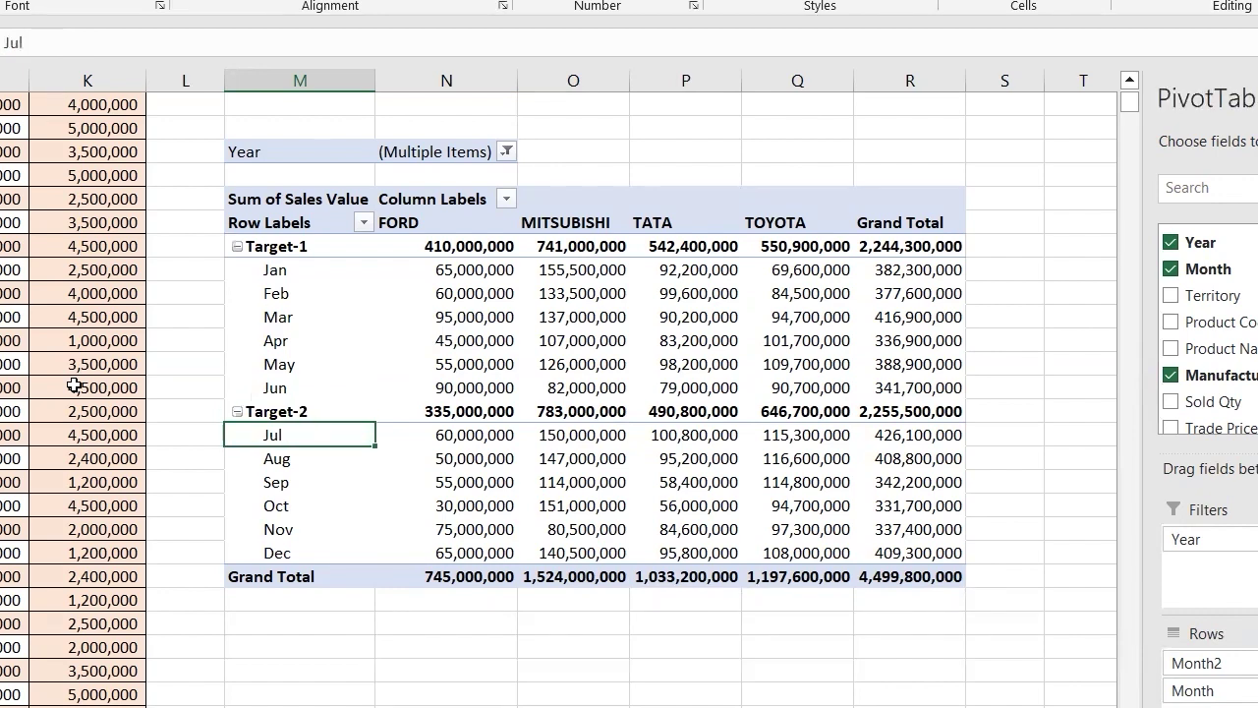
{"action": "left_click", "coordinate": [320, 237]}
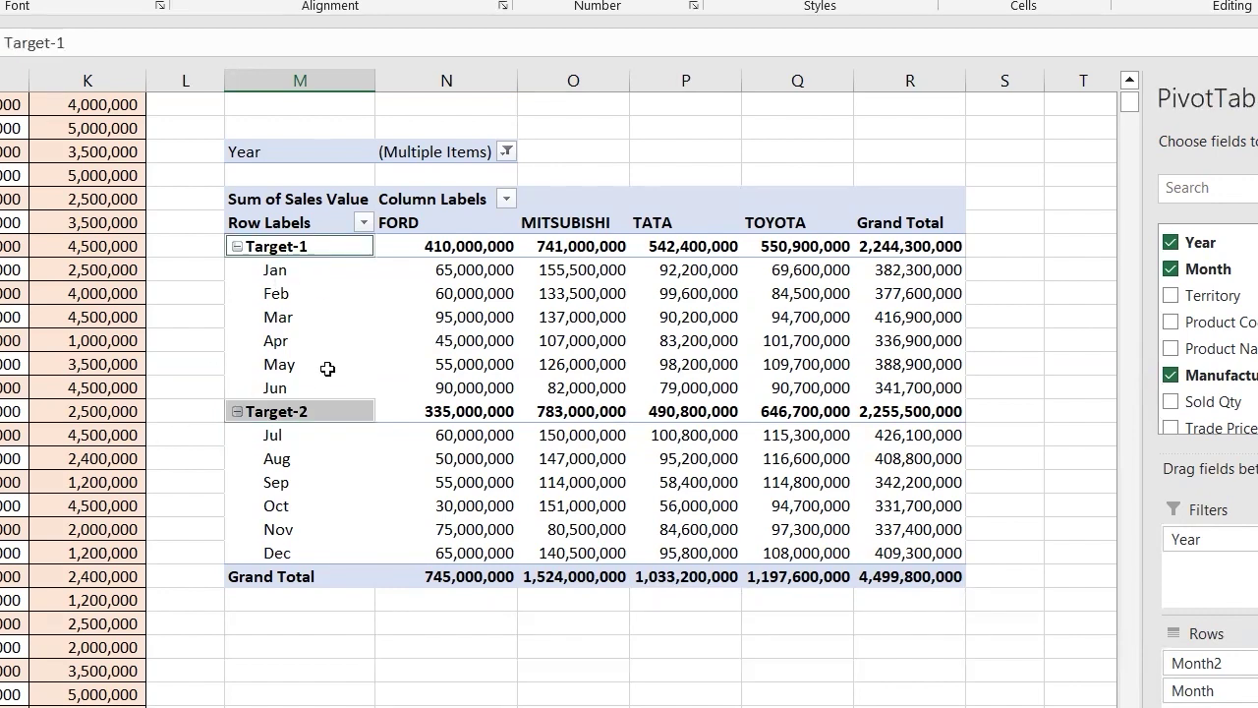
{"action": "left_click", "coordinate": [335, 480]}
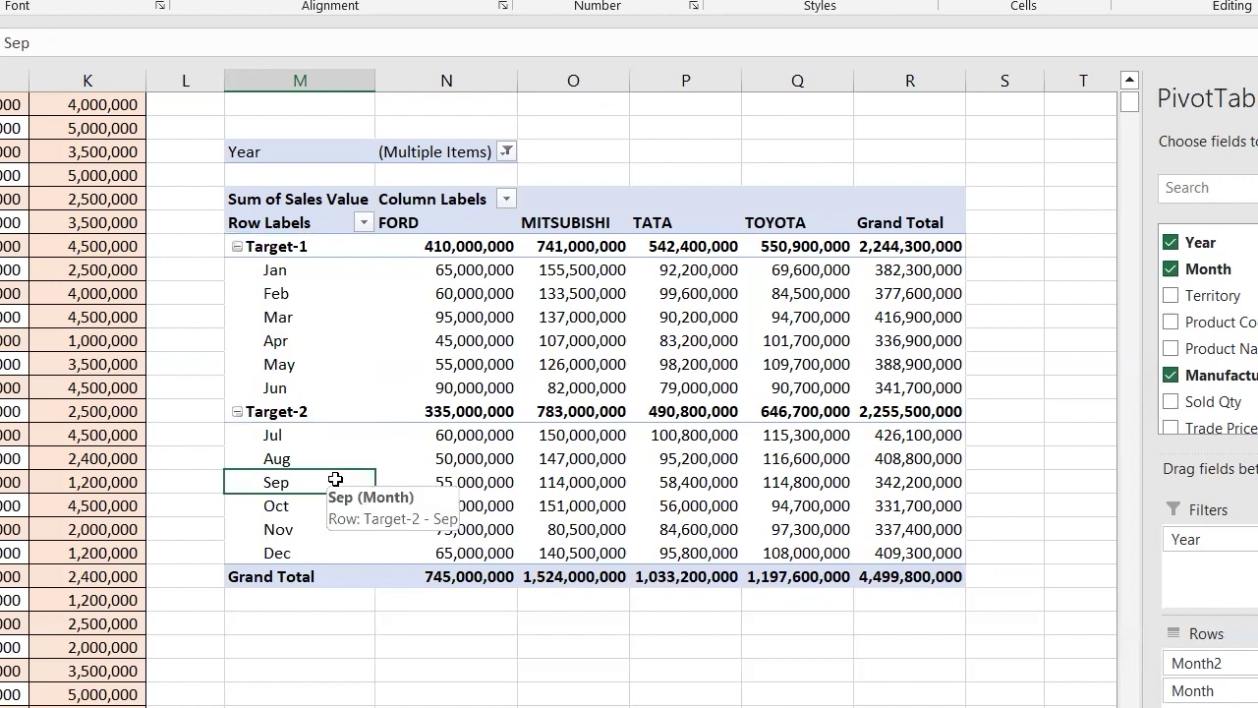
{"action": "left_click", "coordinate": [506, 151]}
{"action": "key", "text": "Escape"}
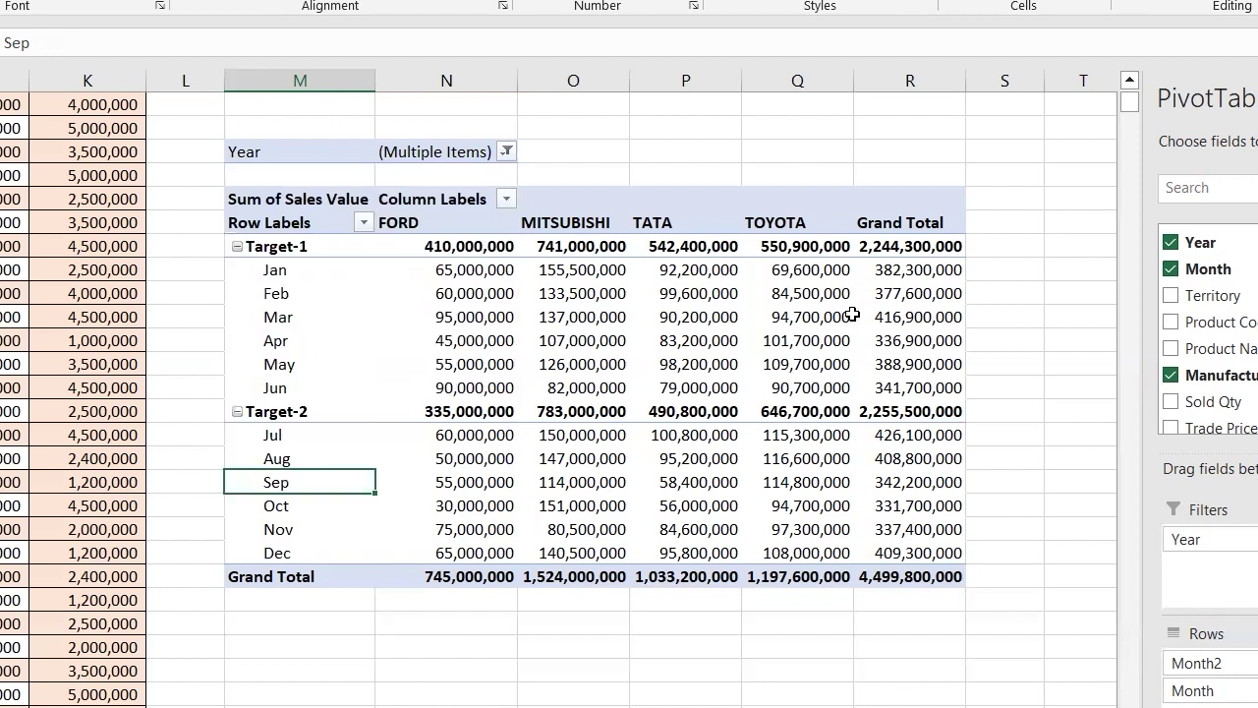
Insert the recommended PivotTable showing Sum of Sold Qty by Territory from the sales data table.
{"action": "mouse_move", "coordinate": [864, 313]}
{"action": "scroll", "coordinate": [180, 406], "scroll_direction": "up", "scroll_amount": 4}
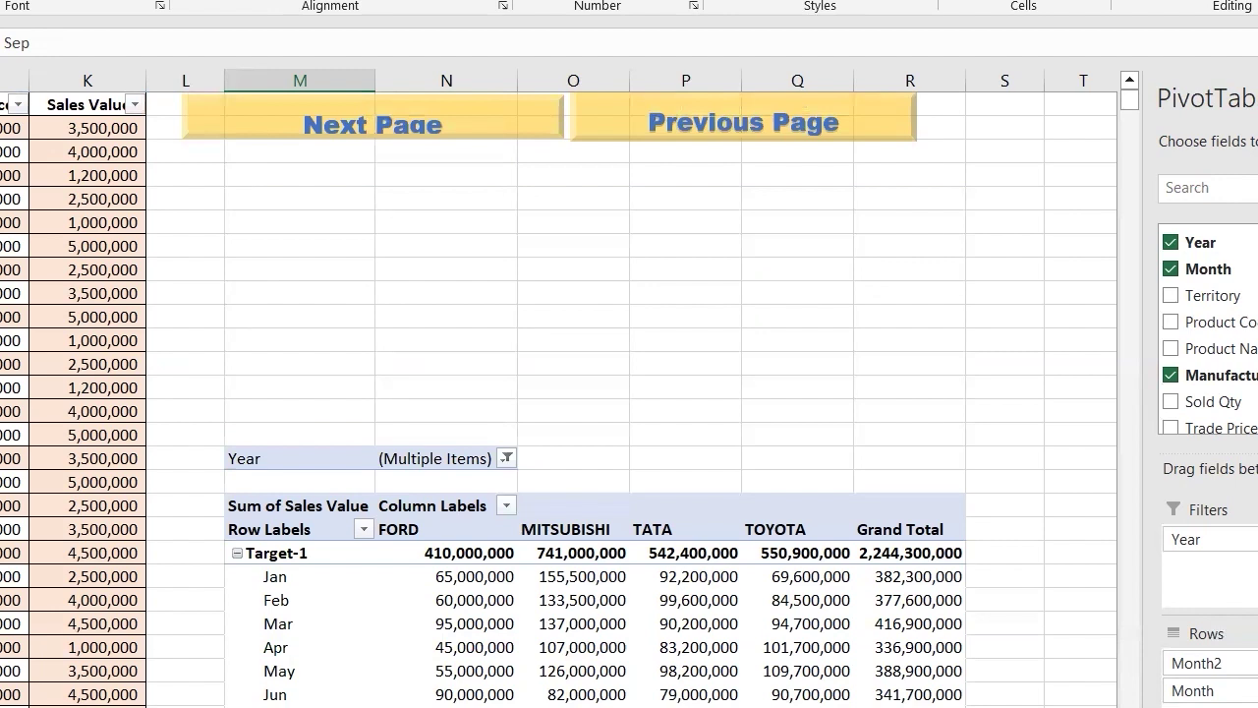
{"action": "key", "text": "alt+n"}
{"action": "left_click", "coordinate": [10, 458]}
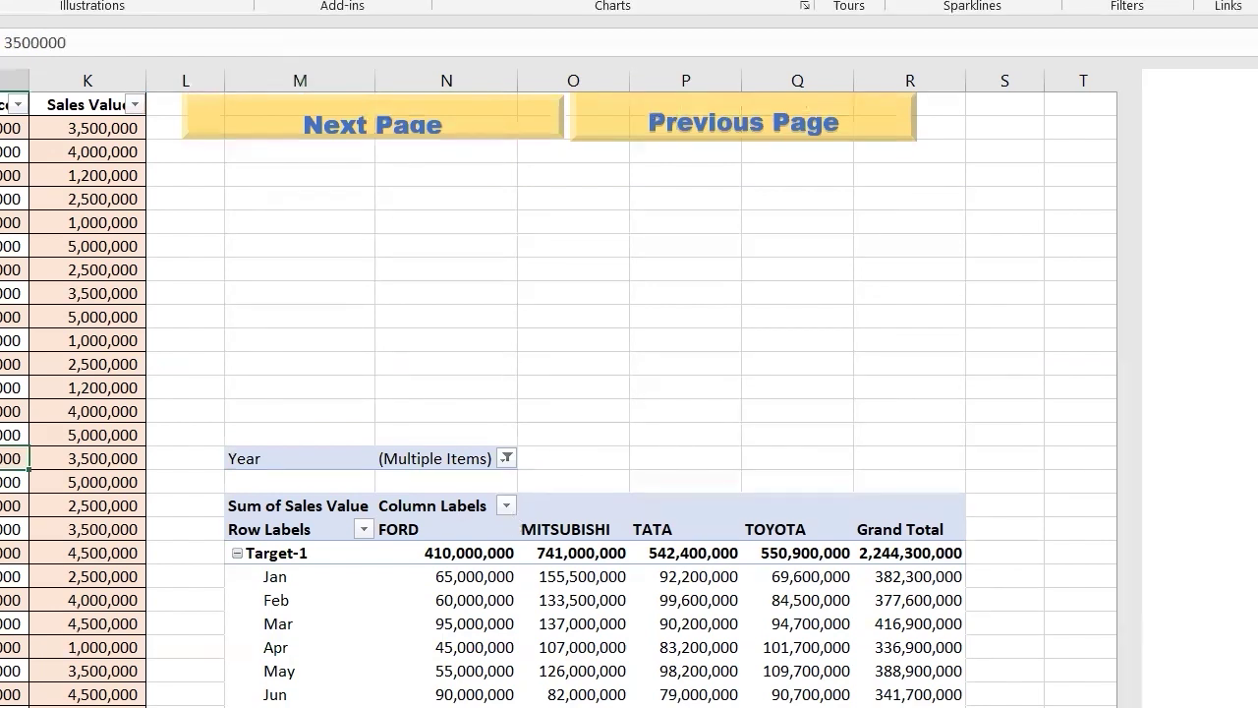
{"action": "scroll", "coordinate": [672, 602], "scroll_direction": "down", "scroll_amount": 2}
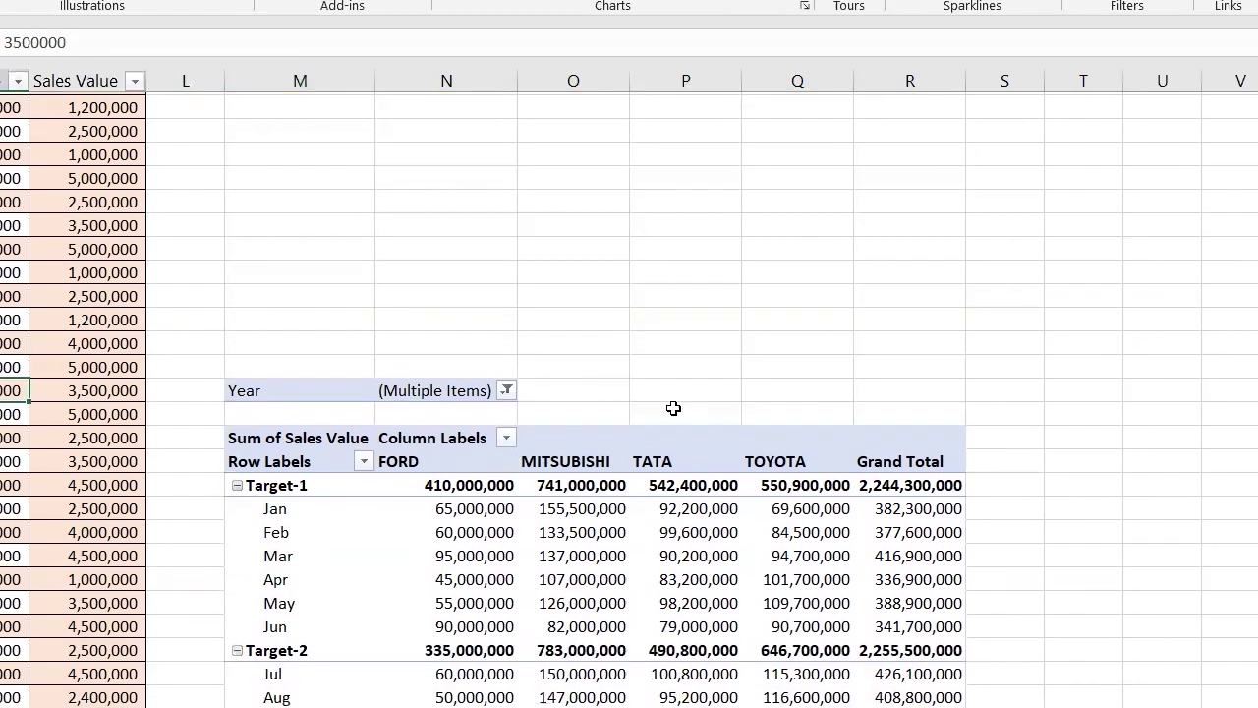
{"action": "scroll", "coordinate": [511, 625], "scroll_direction": "down", "scroll_amount": 1}
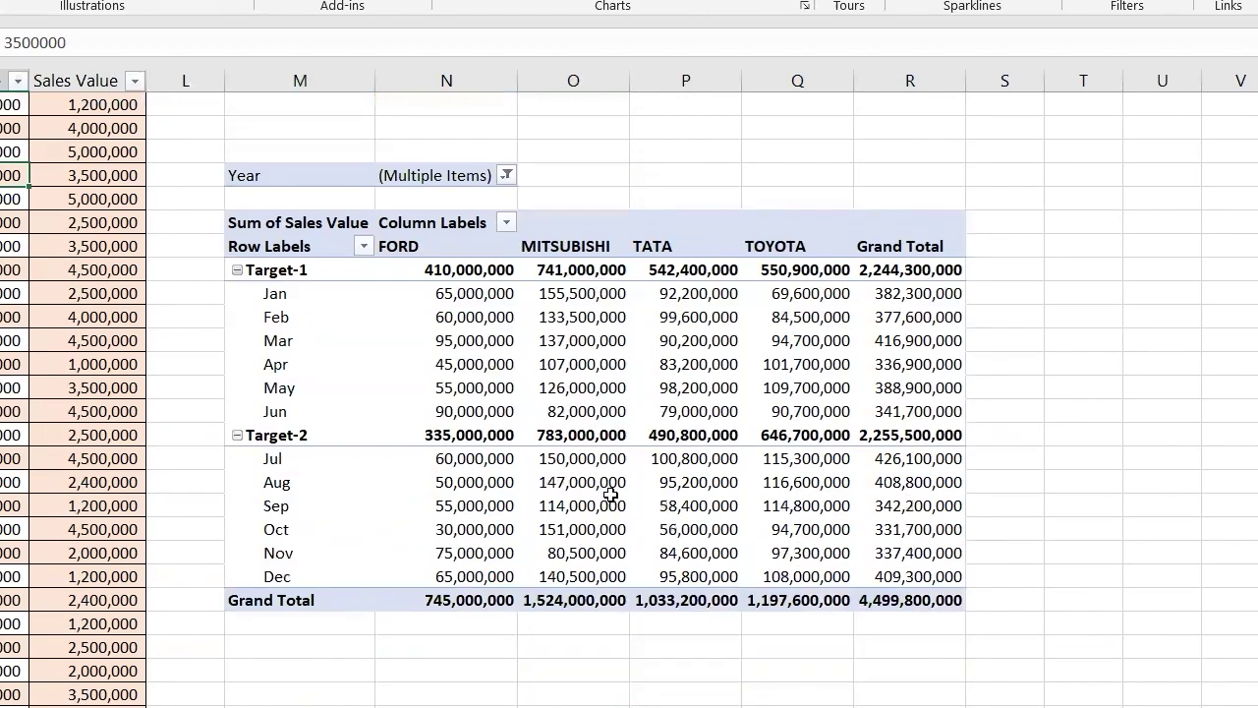
{"action": "scroll", "coordinate": [816, 457], "scroll_direction": "up", "scroll_amount": 1}
{"action": "scroll", "coordinate": [816, 457], "scroll_direction": "up", "scroll_amount": 2}
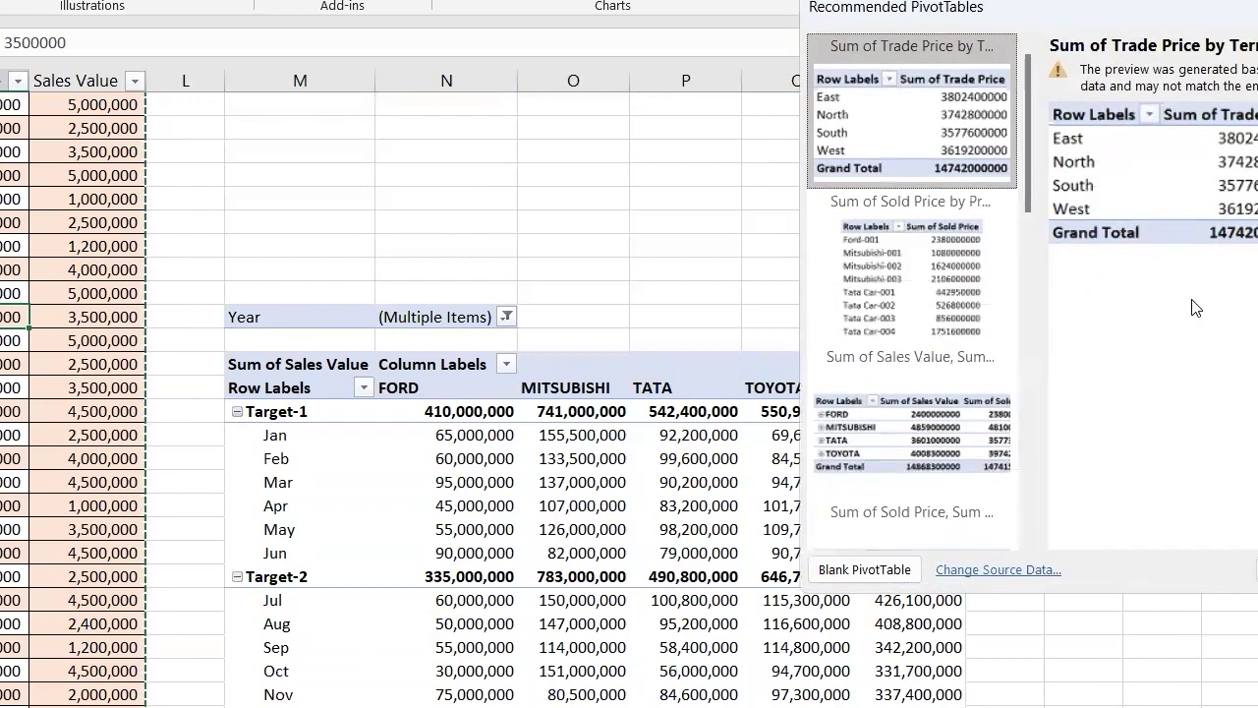
{"action": "scroll", "coordinate": [947, 420], "scroll_direction": "down", "scroll_amount": 5}
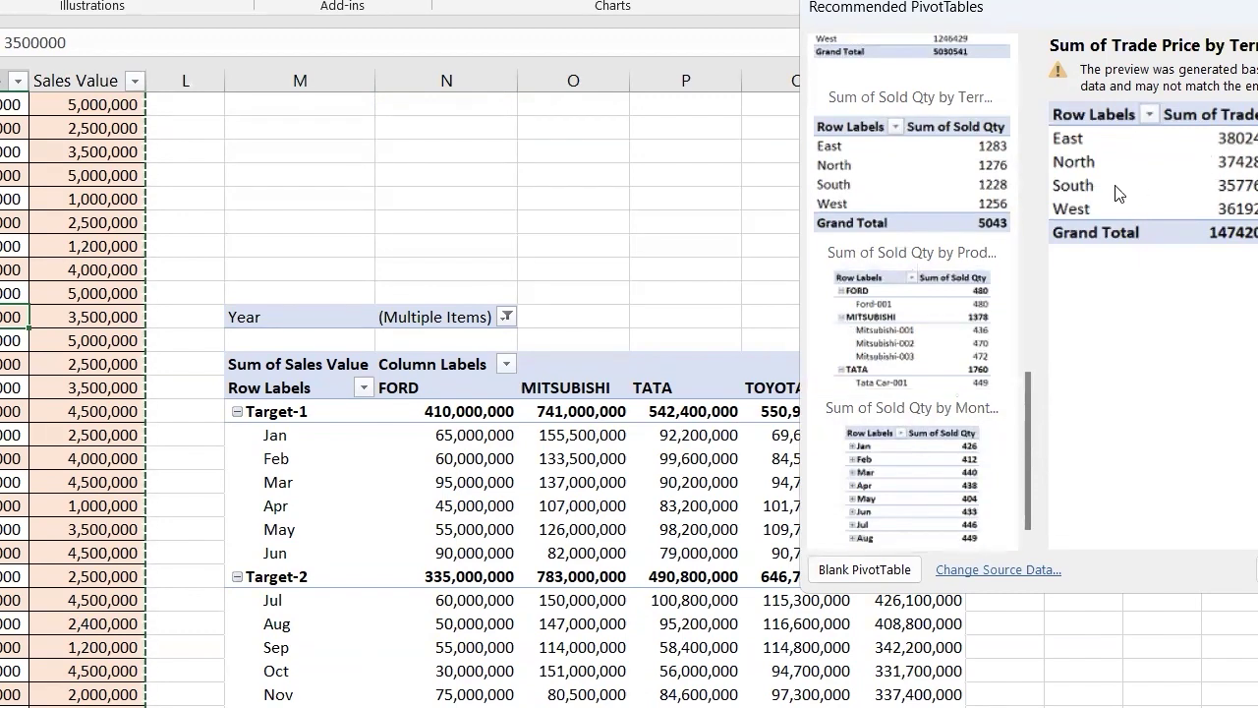
{"action": "left_click", "coordinate": [861, 178]}
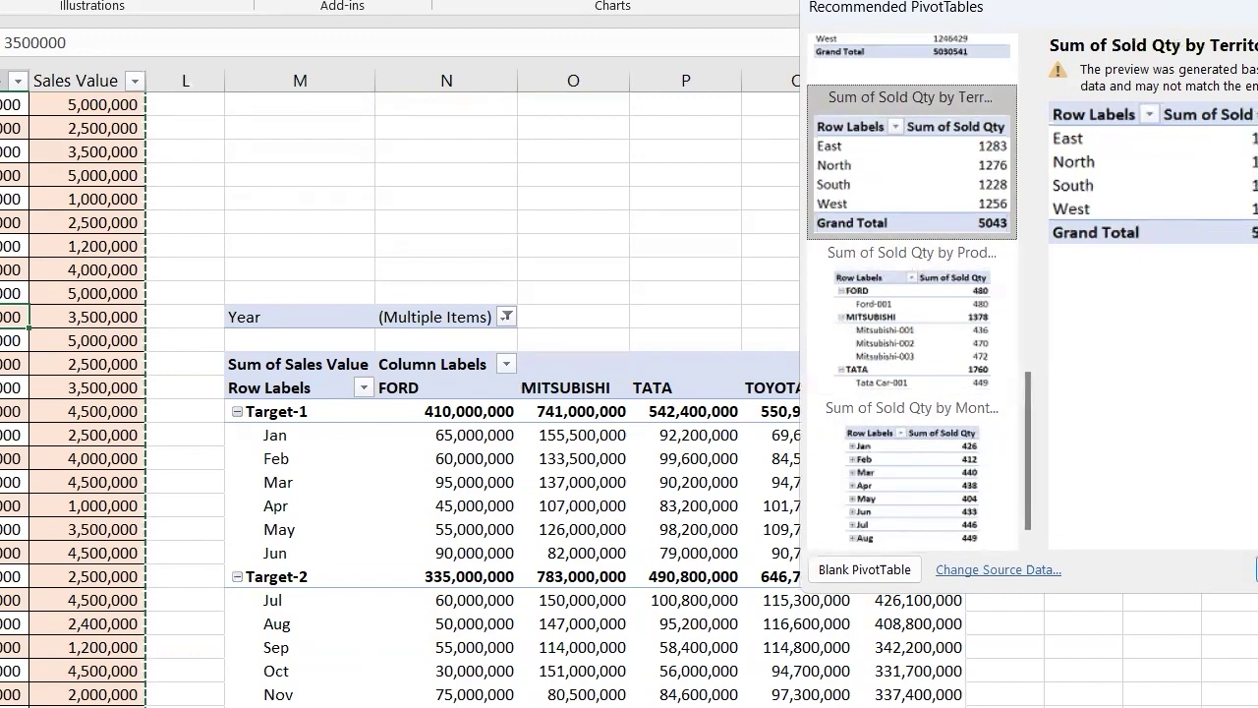
{"action": "left_click", "coordinate": [1257, 569]}
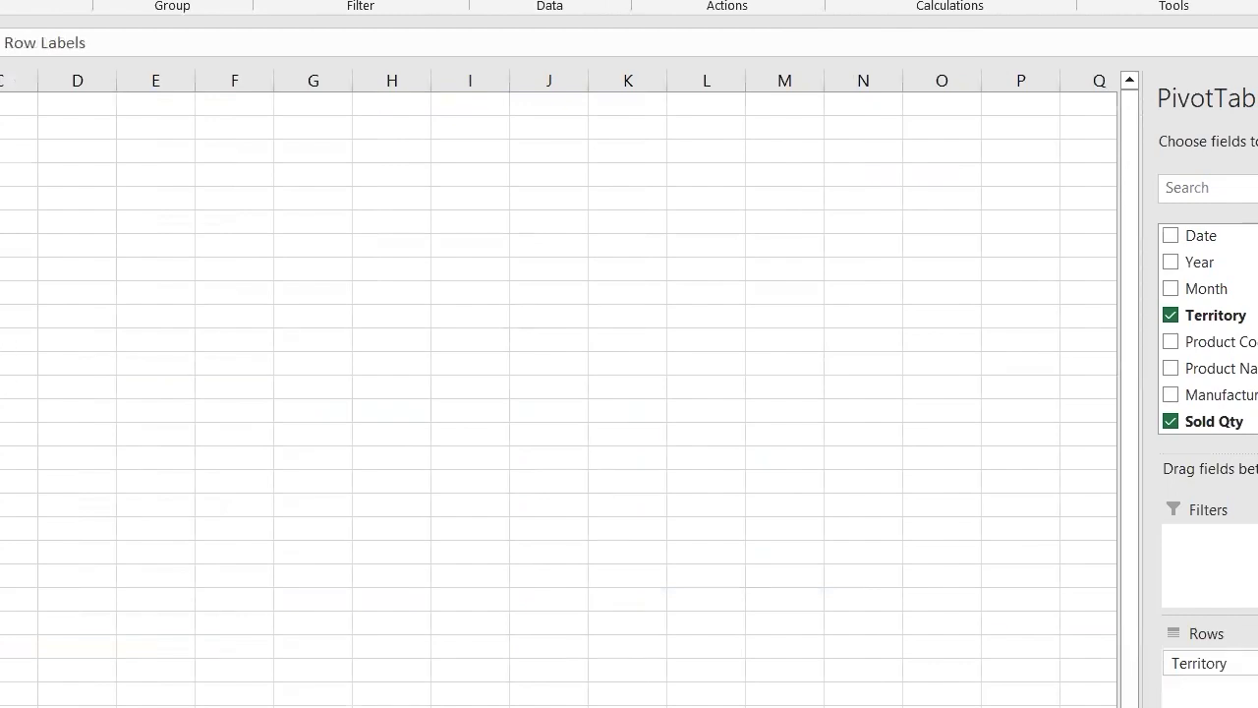
Add the Sales Value field to the territory PivotTable as a second value column.
{"action": "left_click", "coordinate": [0, 175]}
{"action": "left_click", "coordinate": [0, 174]}
{"action": "scroll", "coordinate": [1248, 383], "scroll_direction": "down", "scroll_amount": 2}
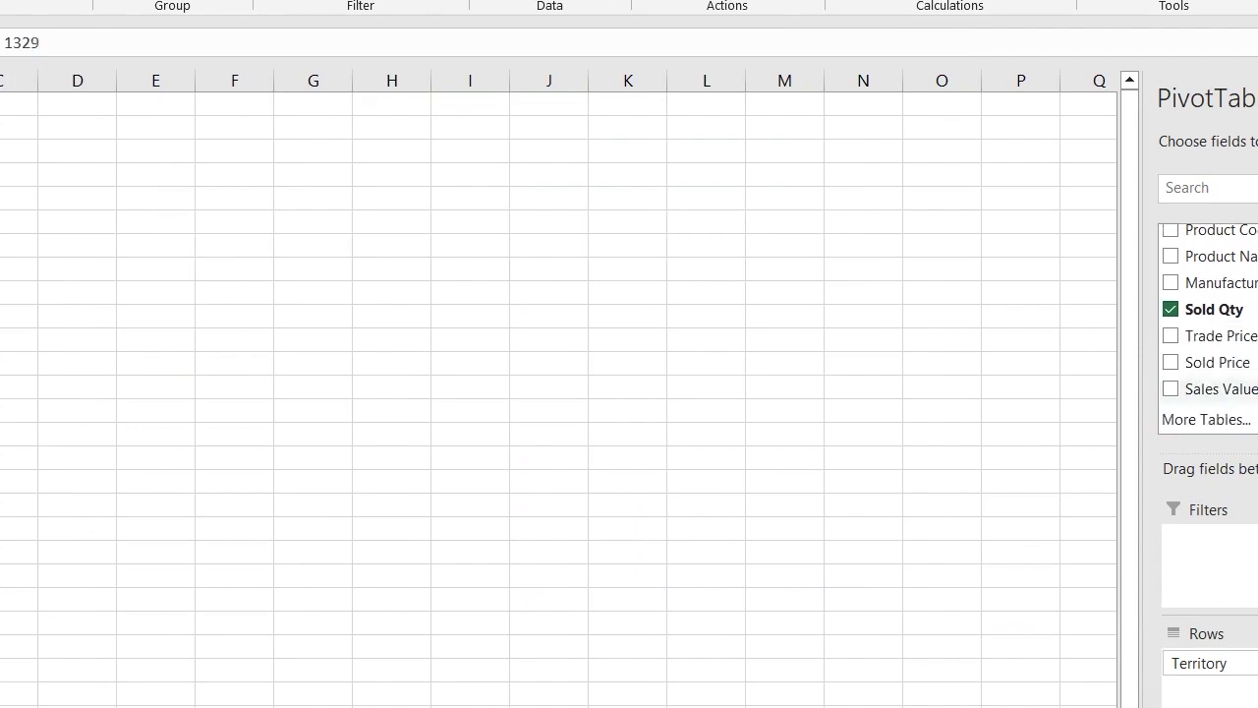
{"action": "left_click", "coordinate": [1219, 388]}
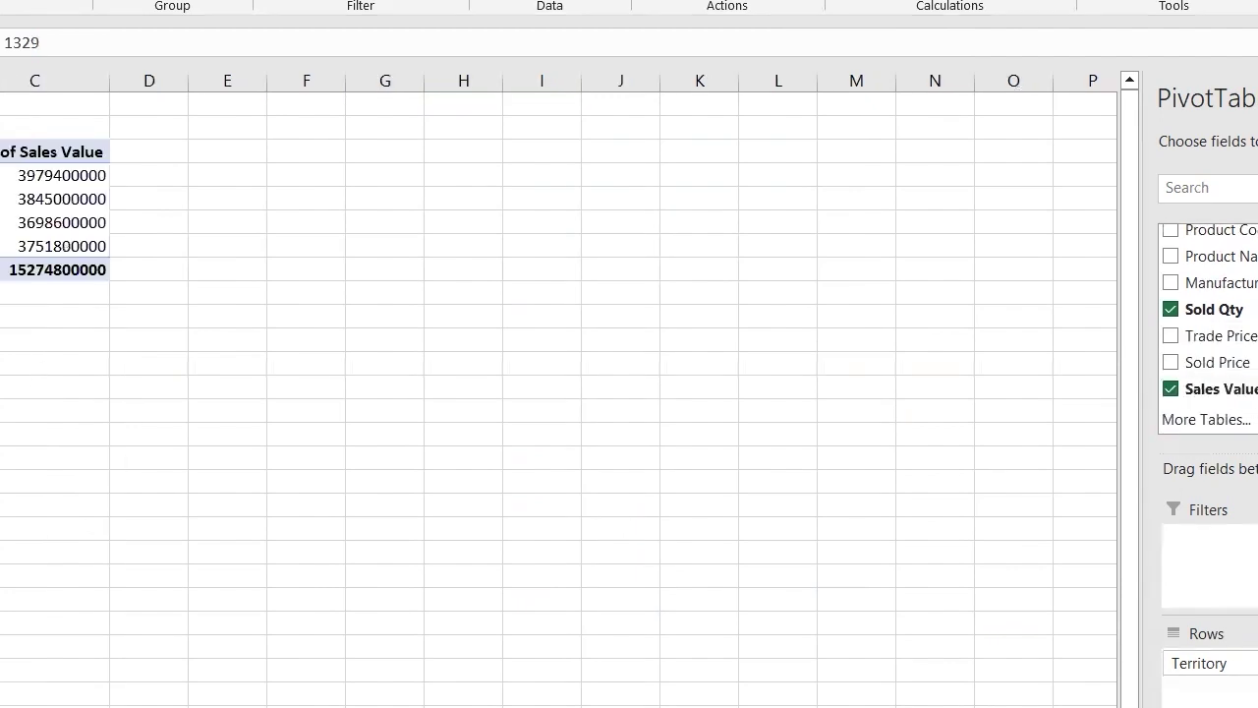
{"action": "left_click_drag", "start_coordinate": [55, 183], "coordinate": [50, 260]}
{"action": "left_click", "coordinate": [211, 246]}
{"action": "left_click", "coordinate": [80, 232]}
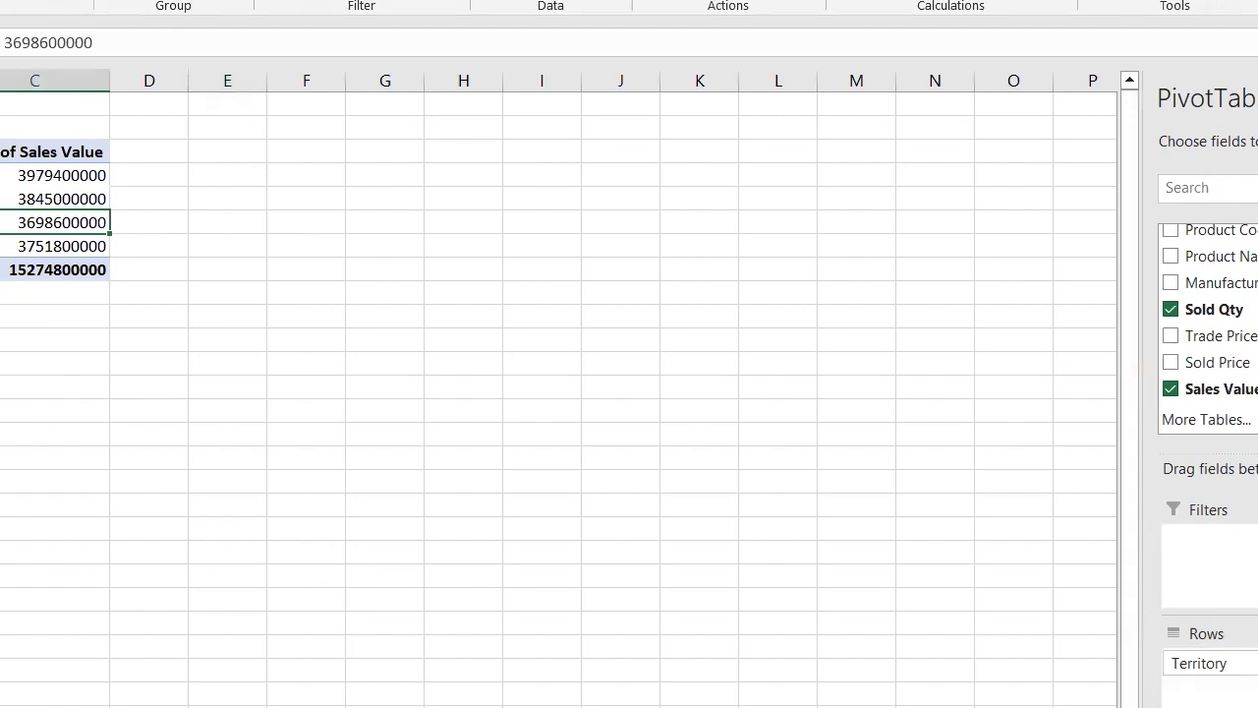
Return to the sales data sheet and select a cell in the table's Sales Value column.
{"action": "key", "text": "alt+n"}
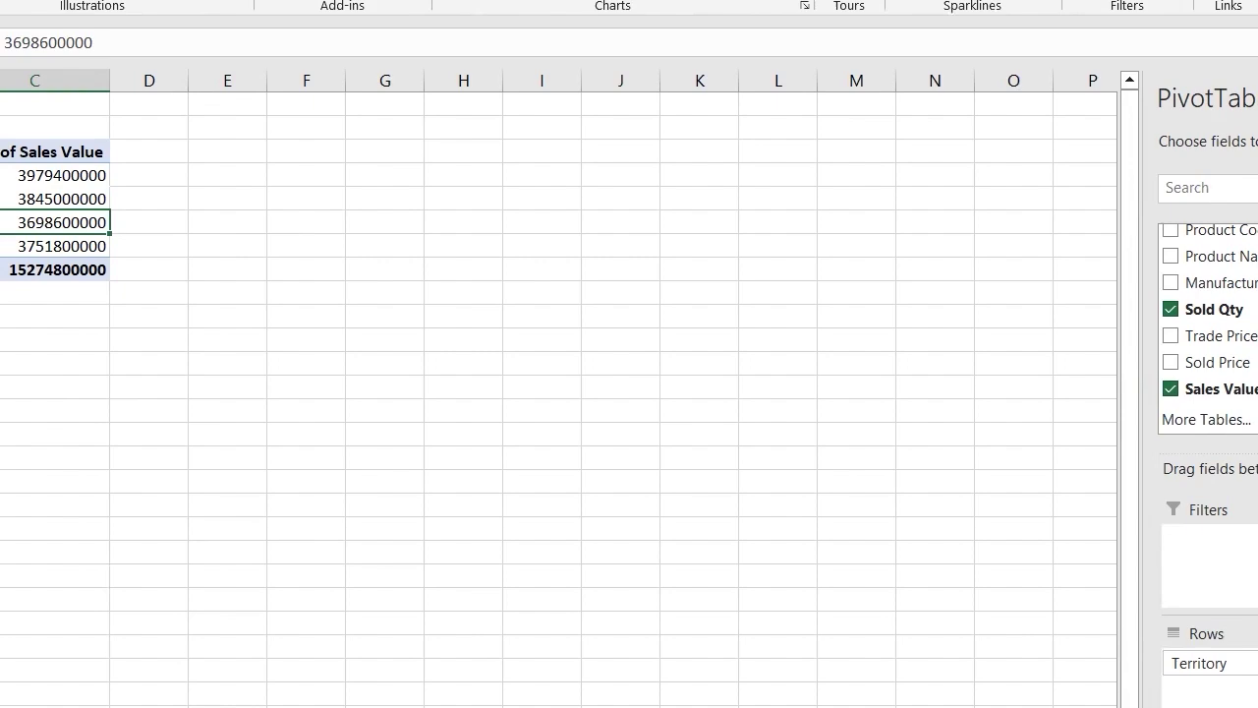
{"action": "key", "text": "ctrl+Page_Down"}
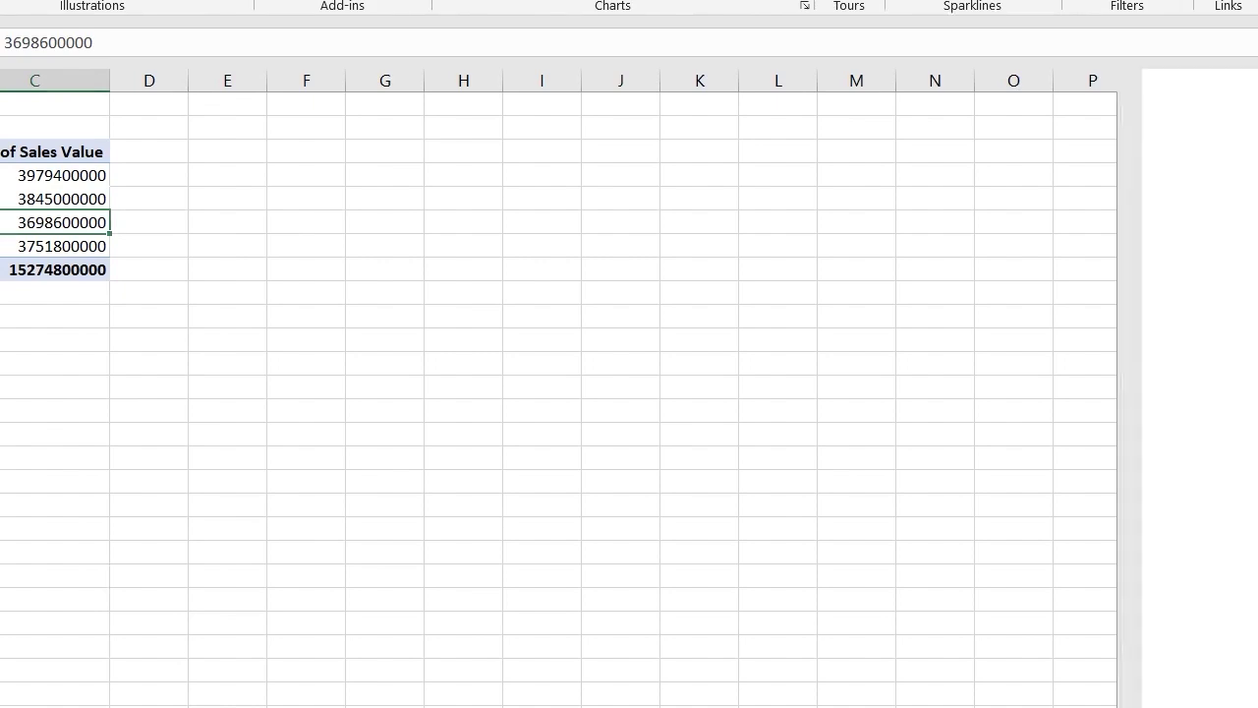
{"action": "left_click", "coordinate": [10, 269]}
{"action": "scroll", "coordinate": [108, 343], "scroll_direction": "up", "scroll_amount": 2}
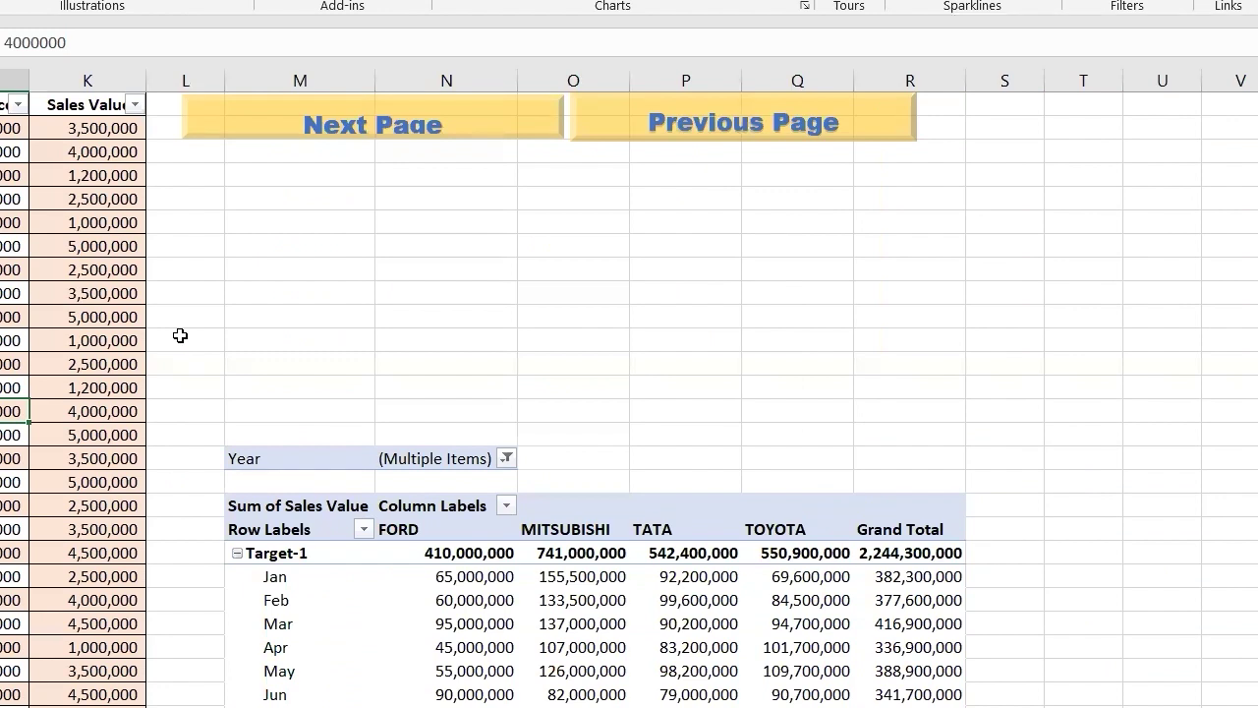
{"action": "left_click", "coordinate": [56, 388]}
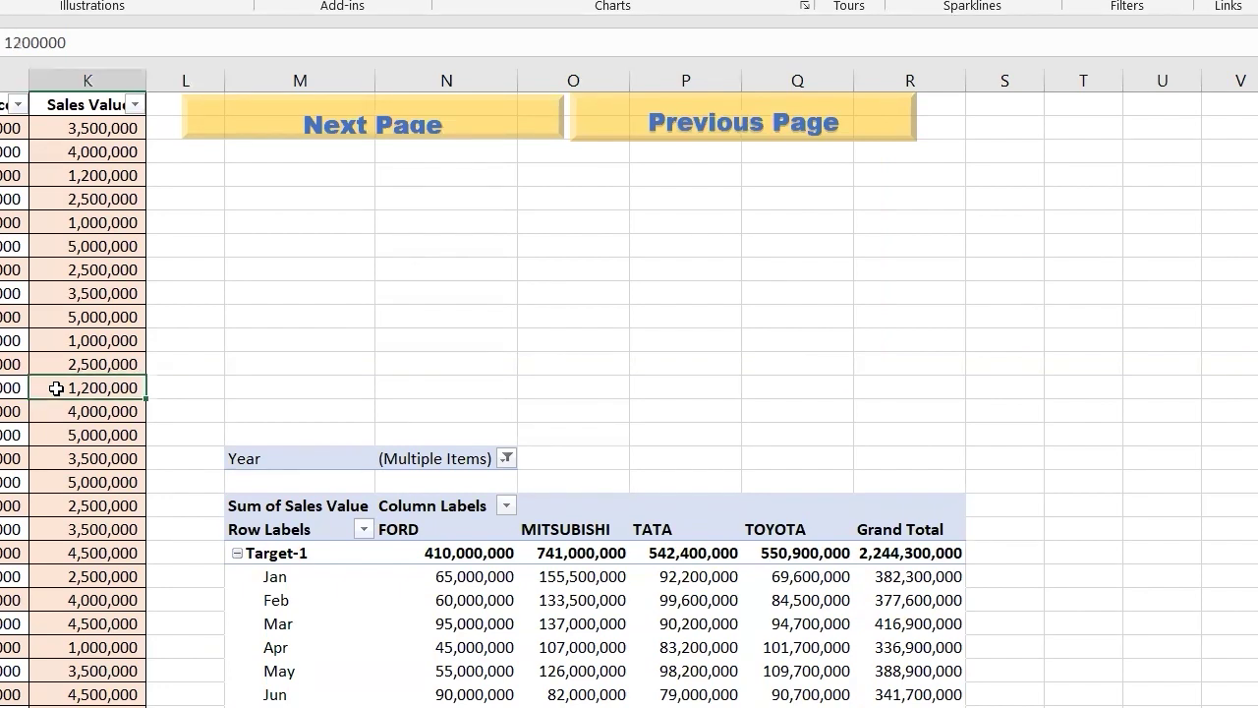